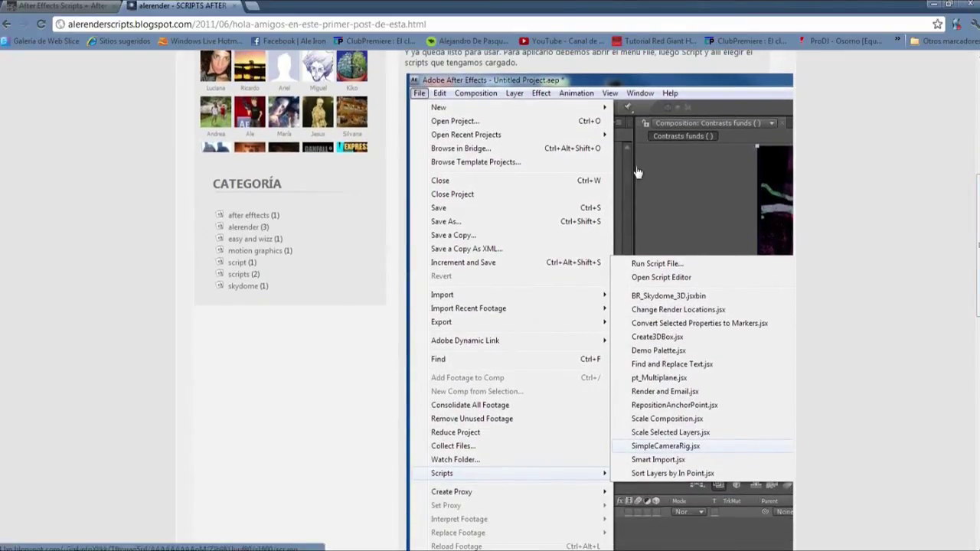
- Look over the blog post's Scripts menu example and source list, and view the aescripts.com home page
drag(976, 249, 977, 260)
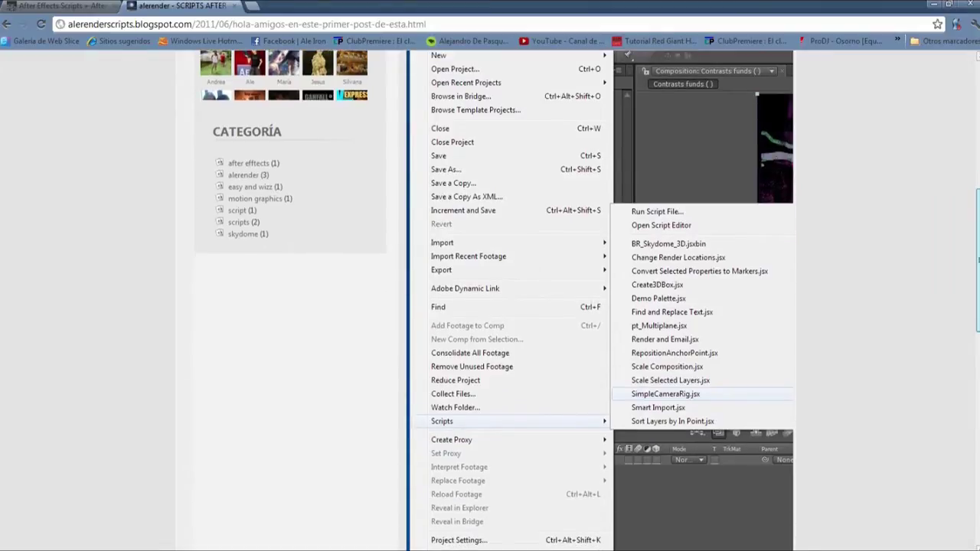
scroll(971, 245, up, 2)
scroll(971, 240, down, 3)
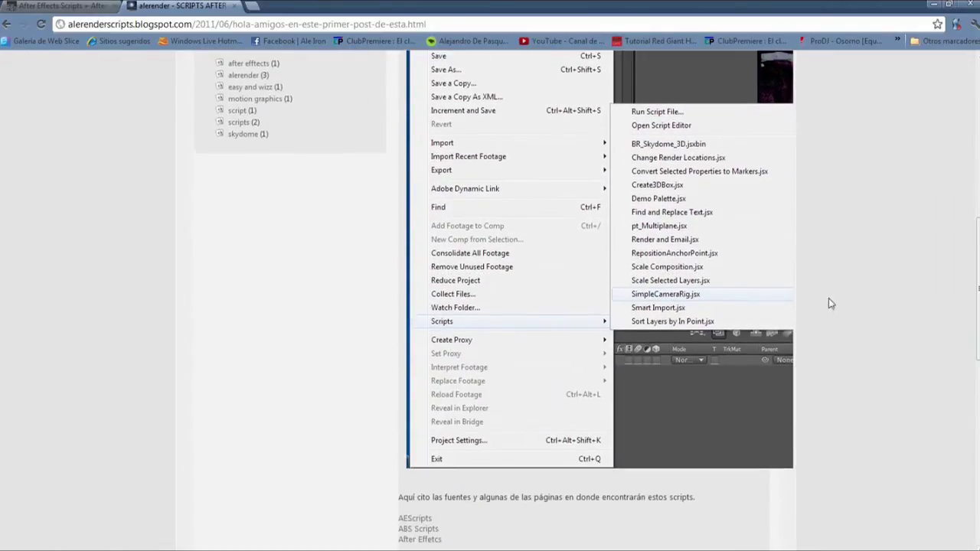
scroll(587, 298, up, 3)
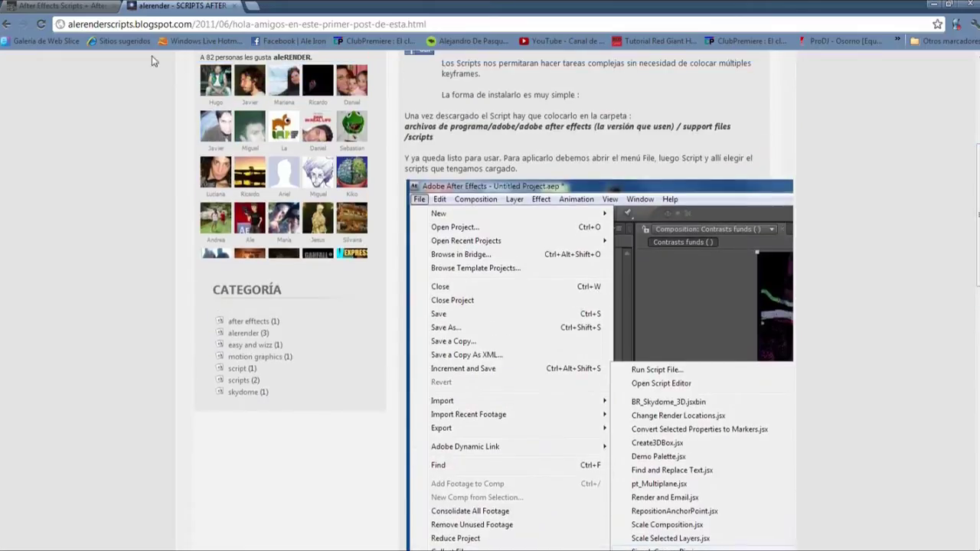
click(43, 6)
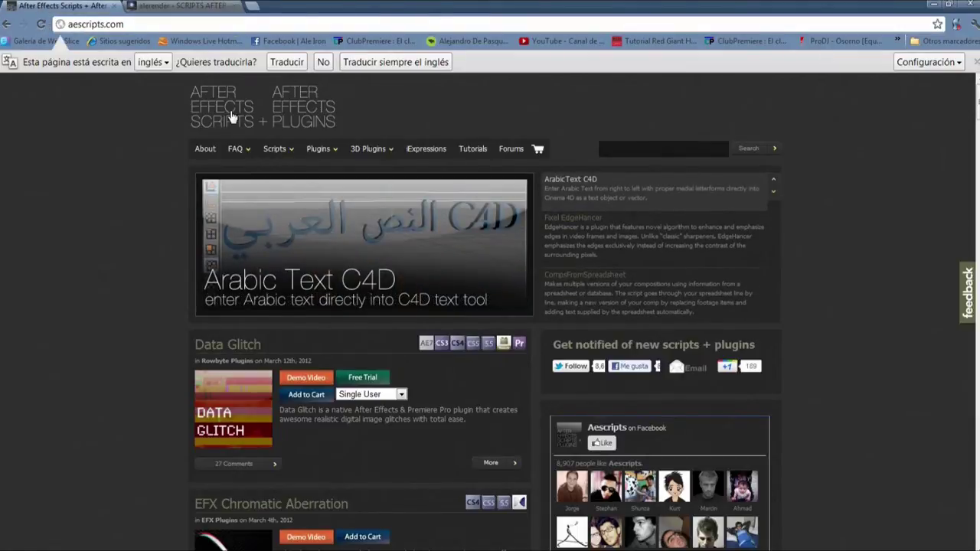
click(96, 24)
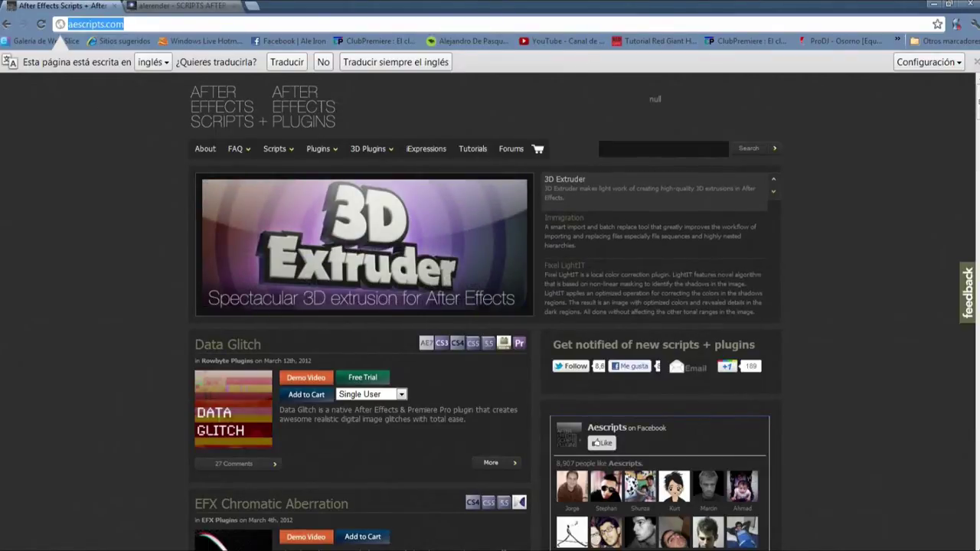
- Return to the alerender blog post and review its script installation folder path and the instructions for running scripts
click(184, 5)
scroll(978, 283, down, 2)
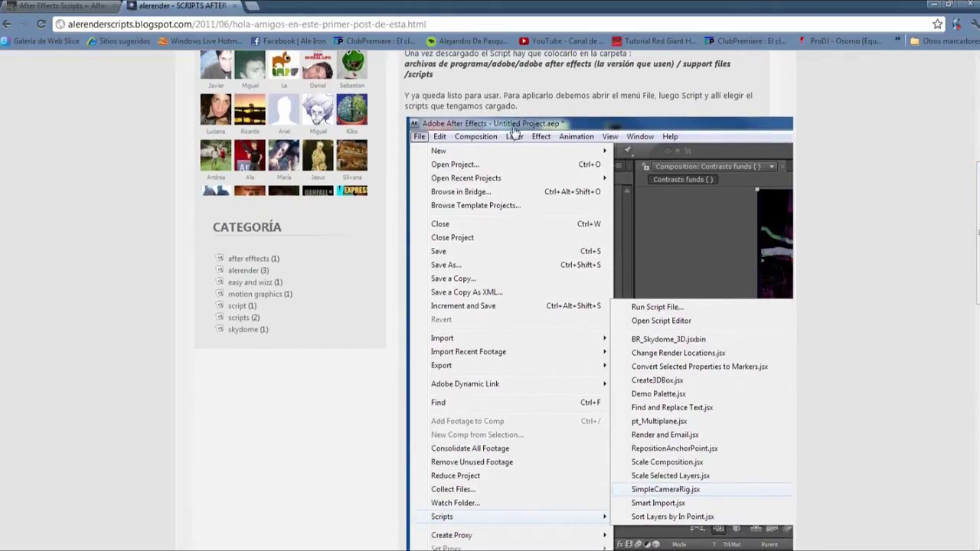
scroll(515, 133, up, 5)
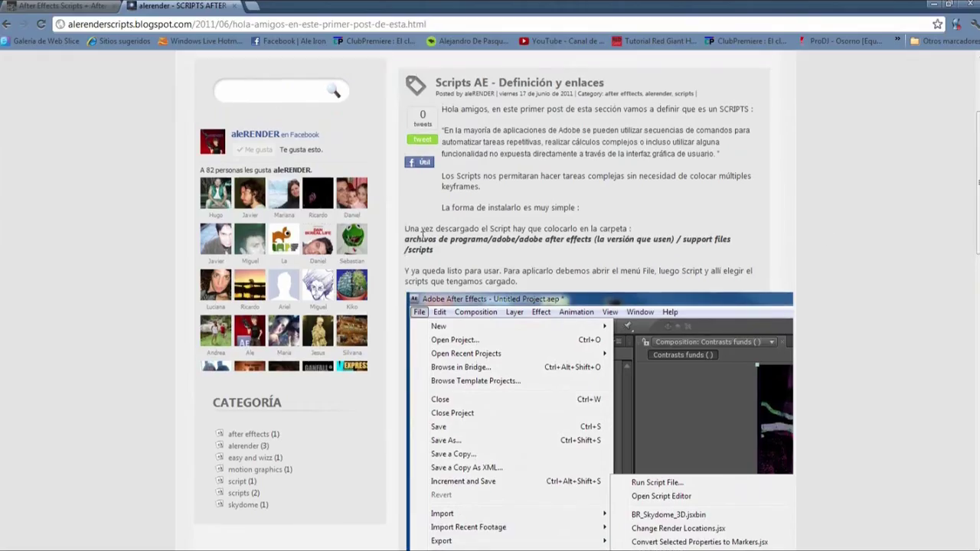
drag(403, 235, 480, 262)
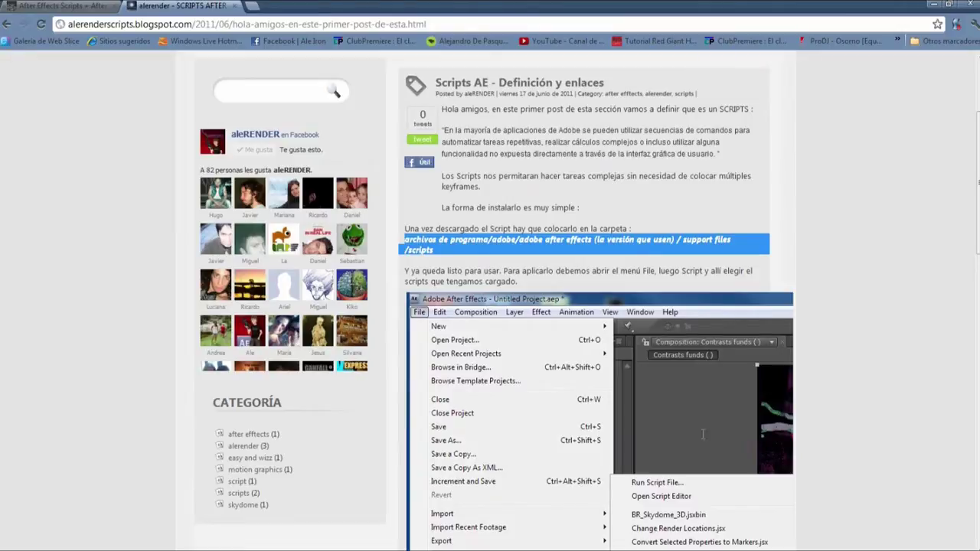
scroll(504, 468, down, 4)
scroll(608, 312, down, 3)
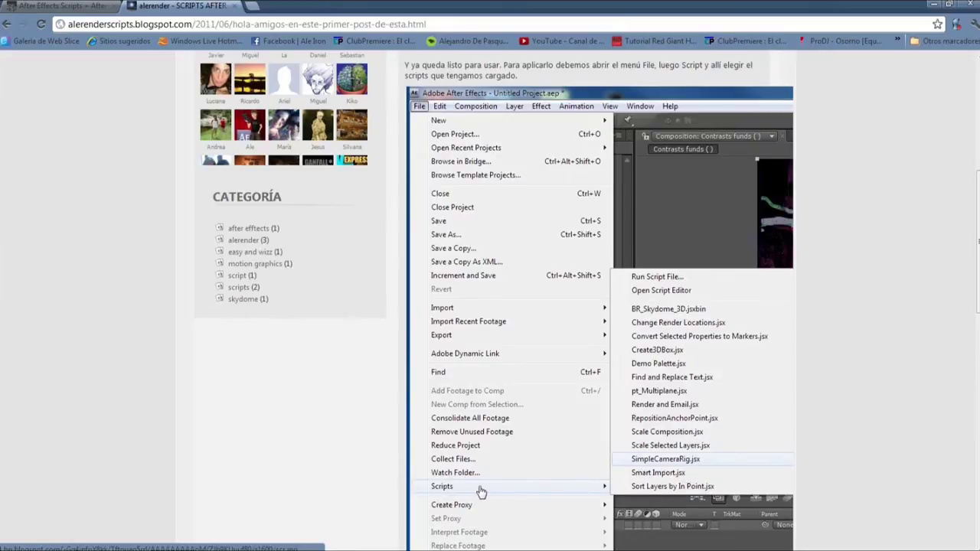
scroll(490, 307, up, 10)
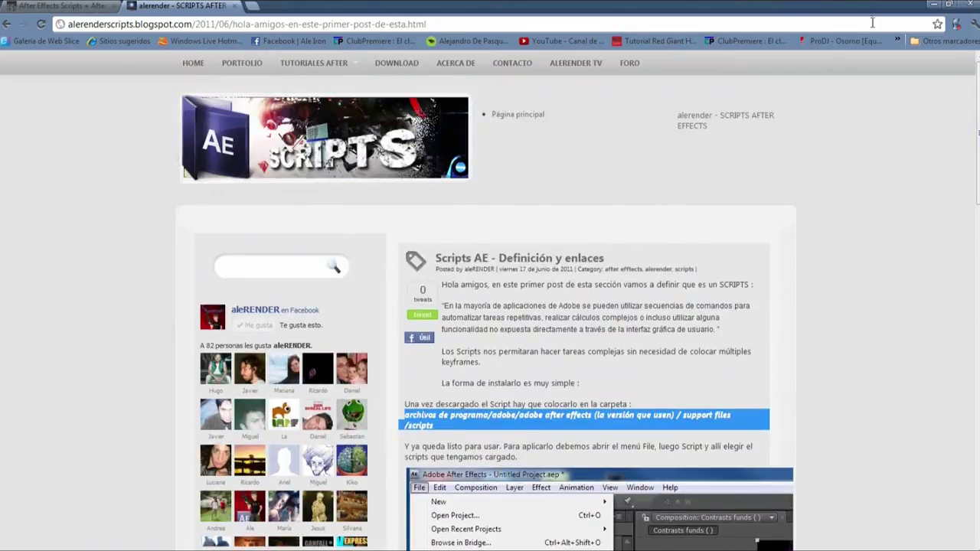
- Switch to After Effects and add a text layer reading "tipografia" in Comp 1
click(933, 4)
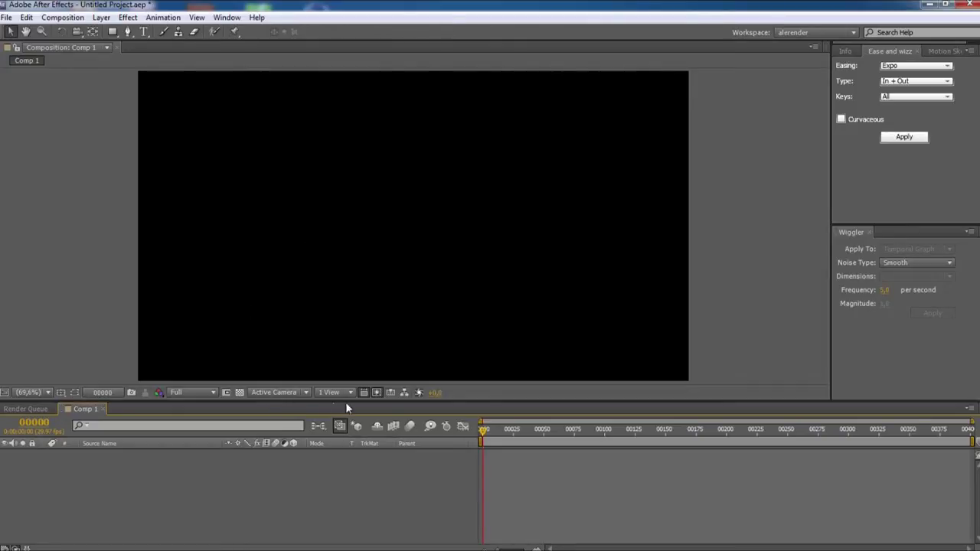
drag(470, 401, 469, 404)
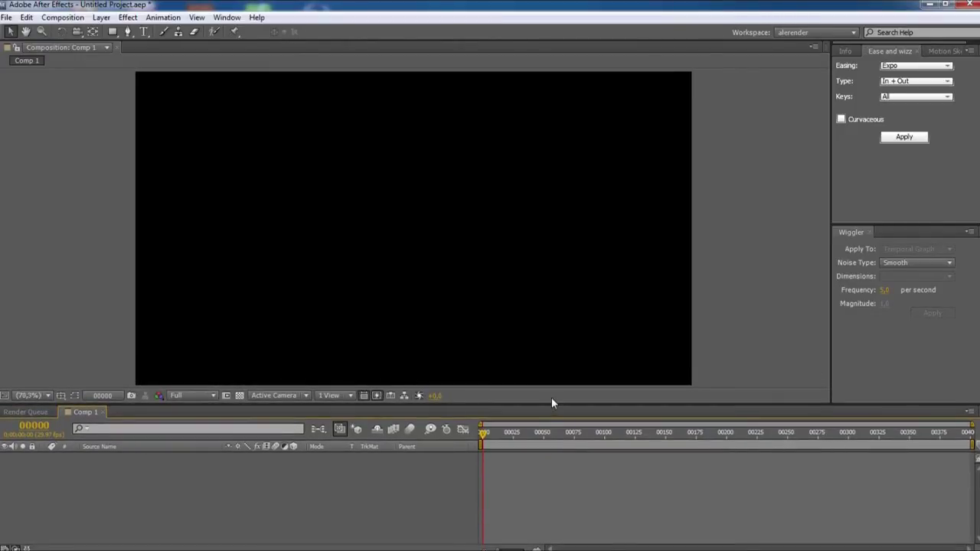
drag(552, 402, 552, 401)
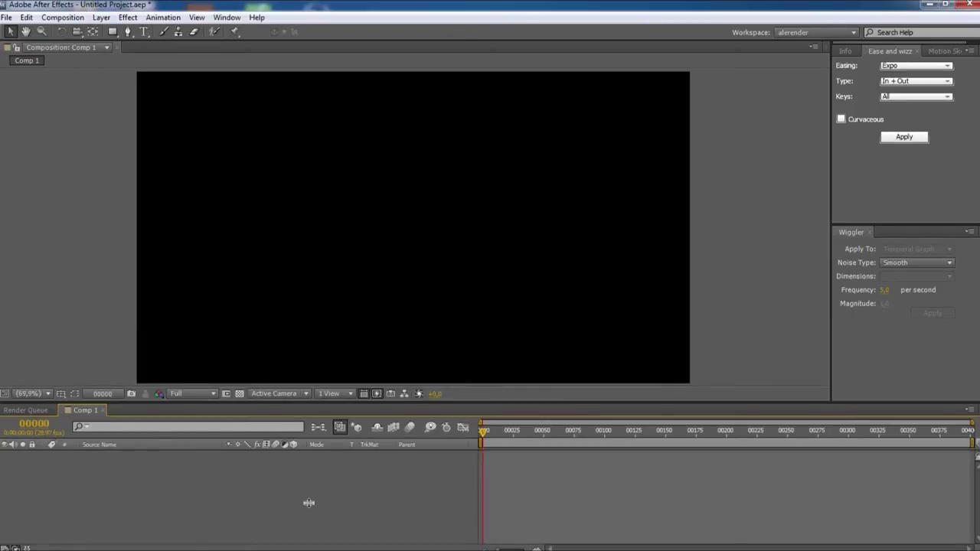
click(143, 32)
click(278, 274)
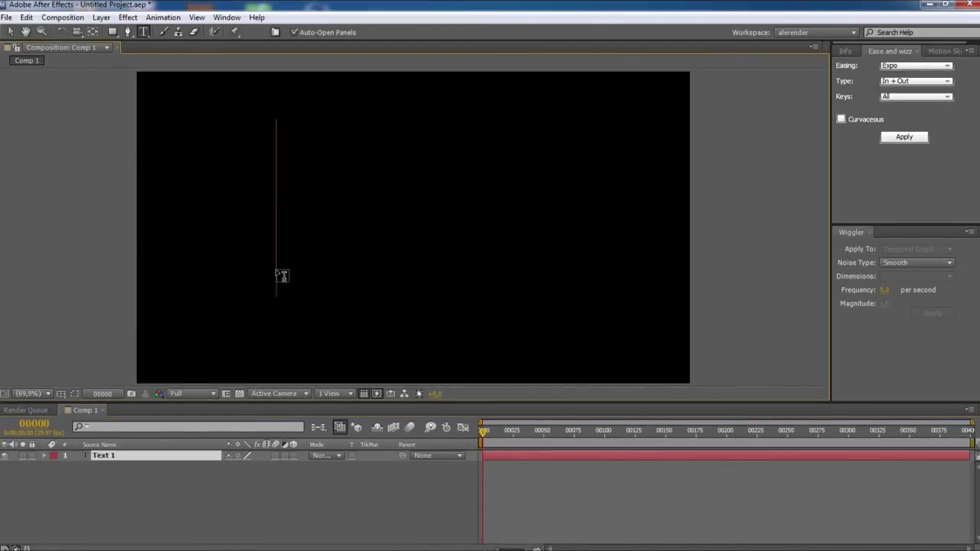
text(TIPOGRAFIA)
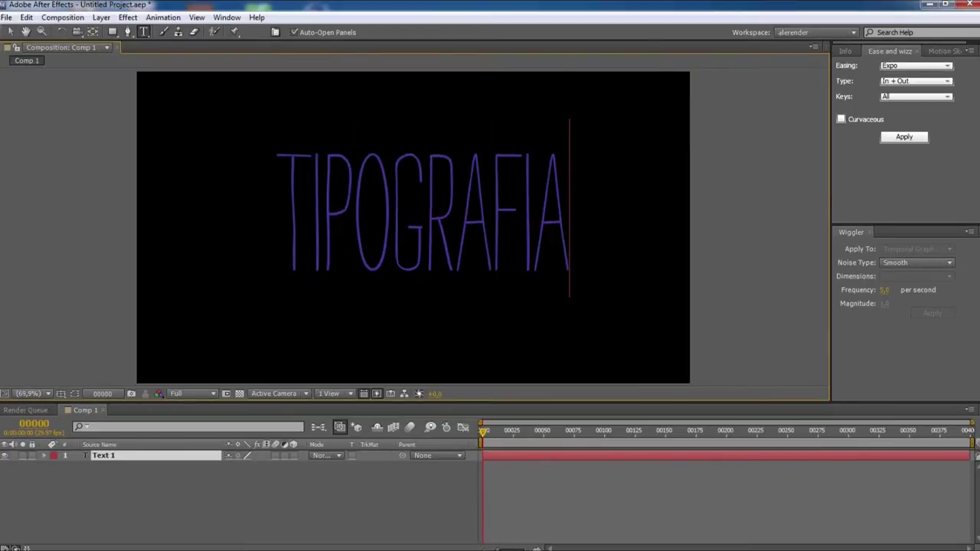
click(11, 31)
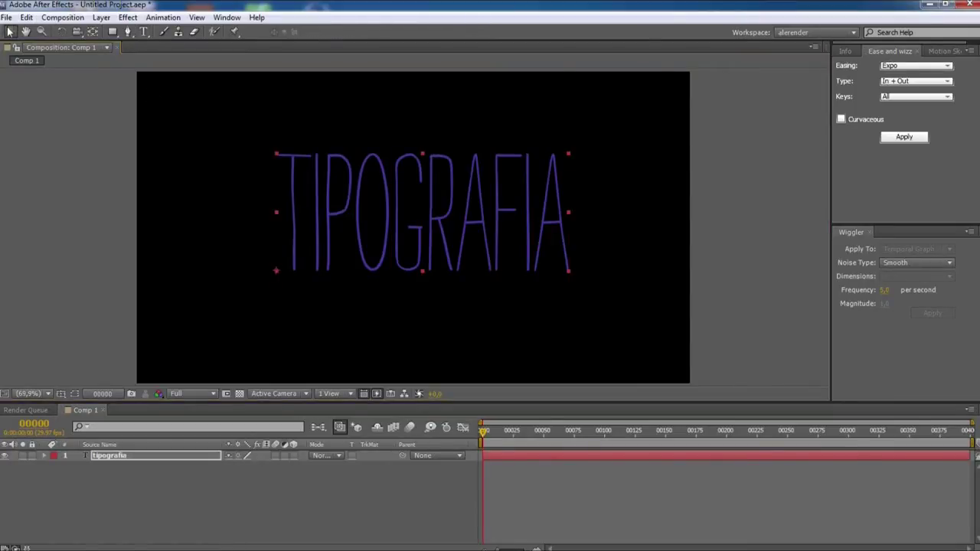
- Move the tipografia text down and slightly left so it sits horizontally centred, a little below the composition's middle
drag(453, 215, 451, 256)
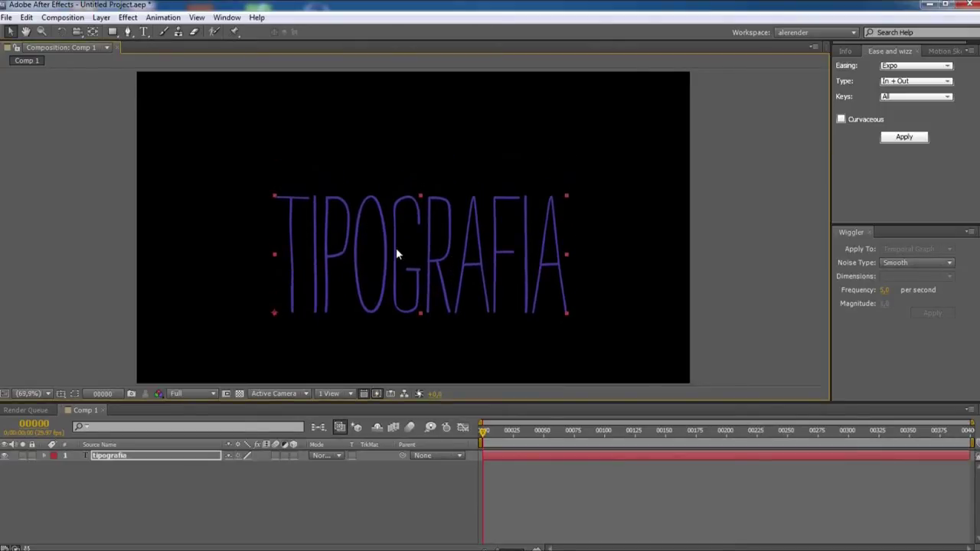
key(shift+Left)
key(Down)
key(Down)
key(Down)
key(Left)
key(Left)
key(Left)
key(Left)
key(Down)
key(Down)
key(Down)
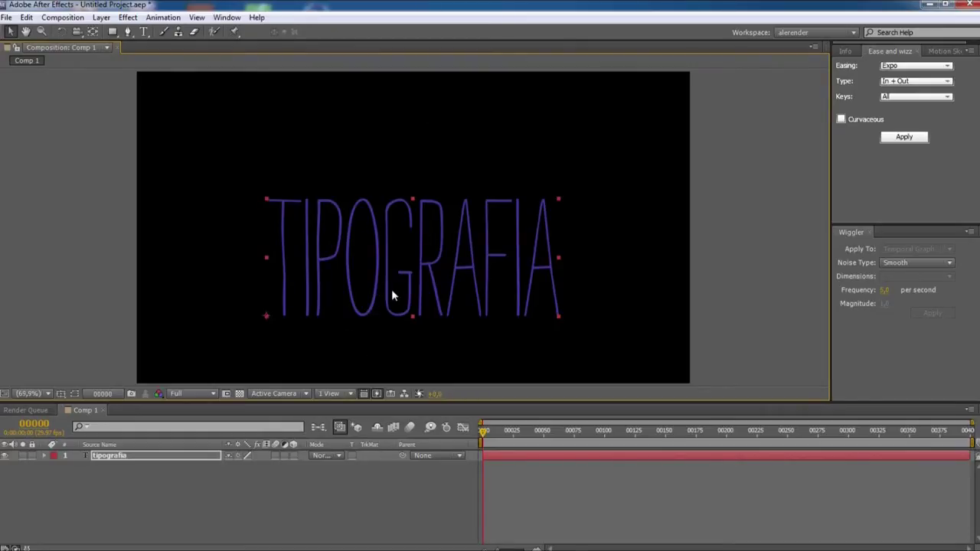
drag(391, 288, 393, 292)
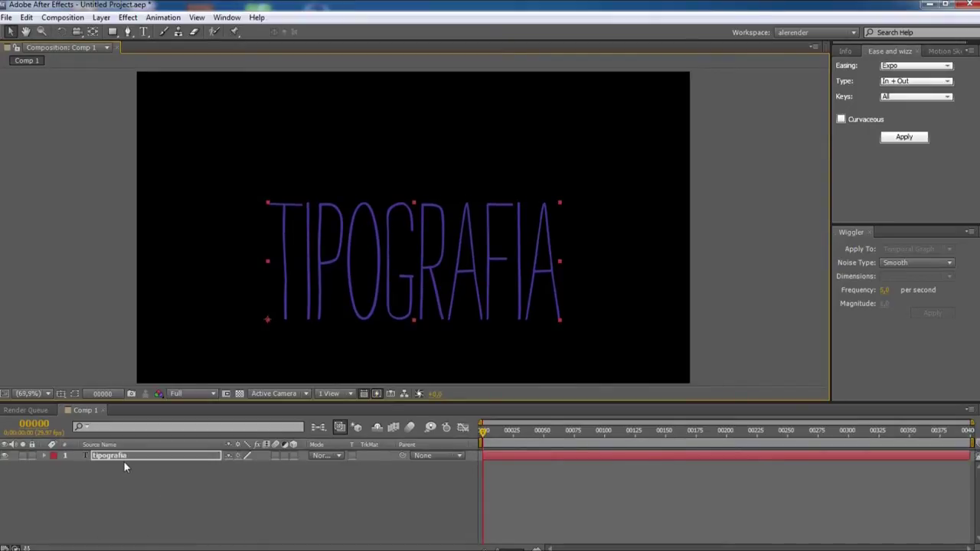
- Run the DecomposeText.jsx script for the selected tipografia layer and move its dialog clear of the composition view
click(7, 17)
mouse_move(76, 394)
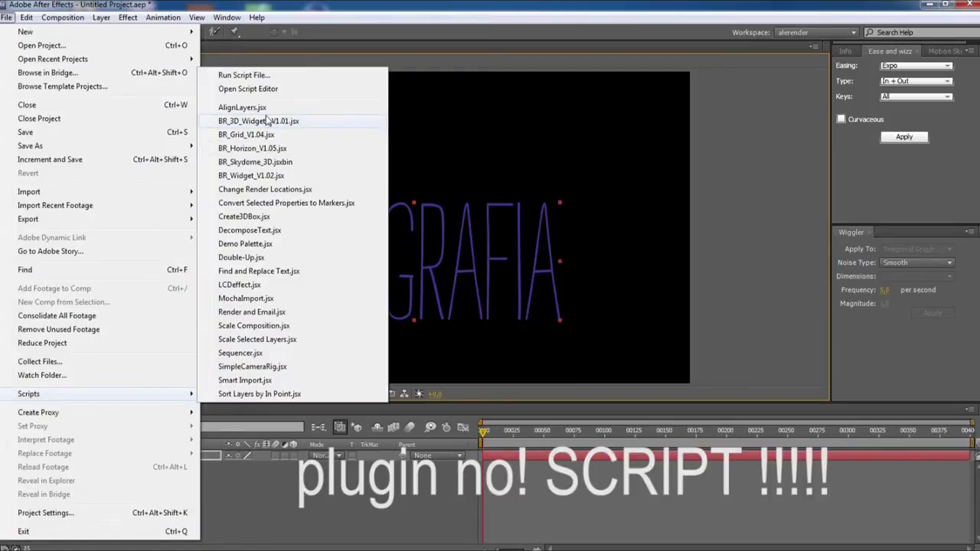
click(261, 234)
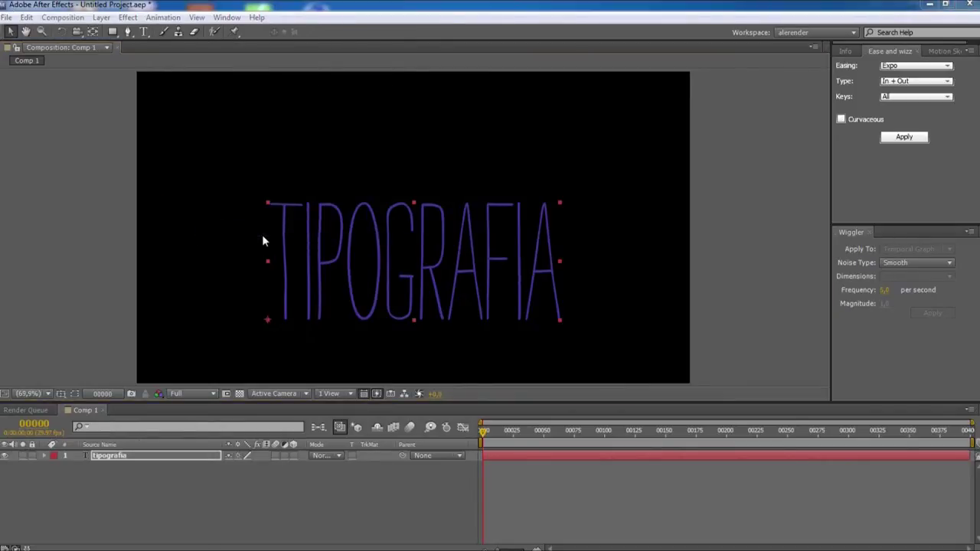
drag(749, 218, 864, 222)
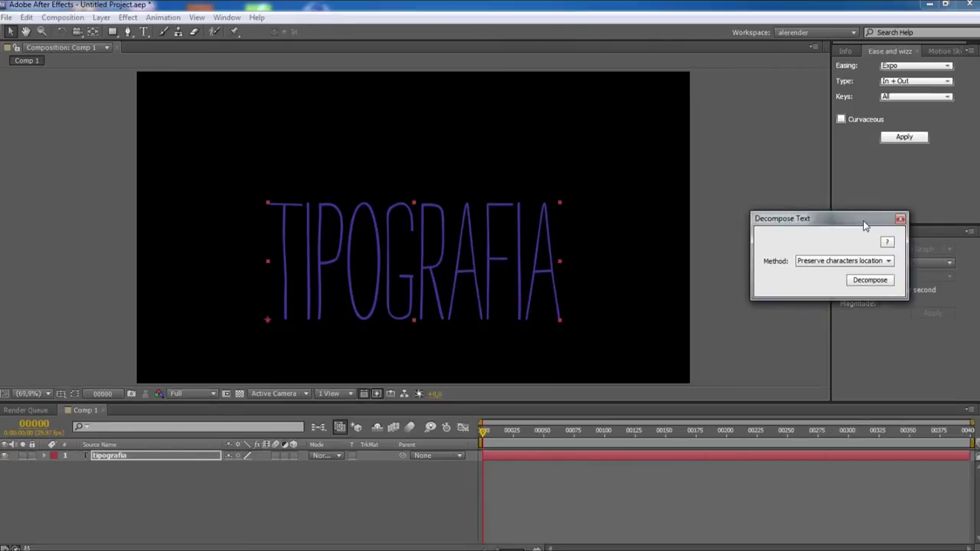
- Decompose the text into single letters with the Preserve characters location method and look through the resulting layers
click(868, 261)
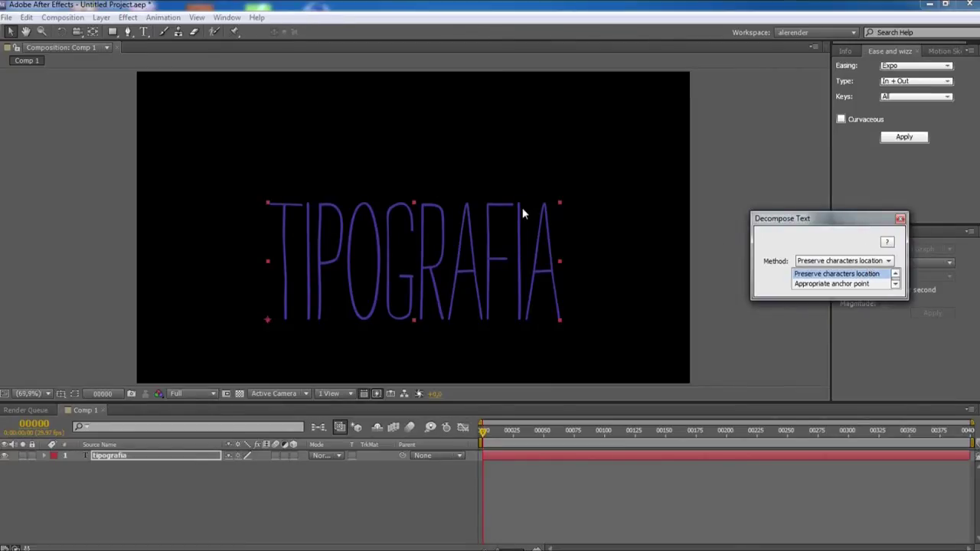
click(840, 274)
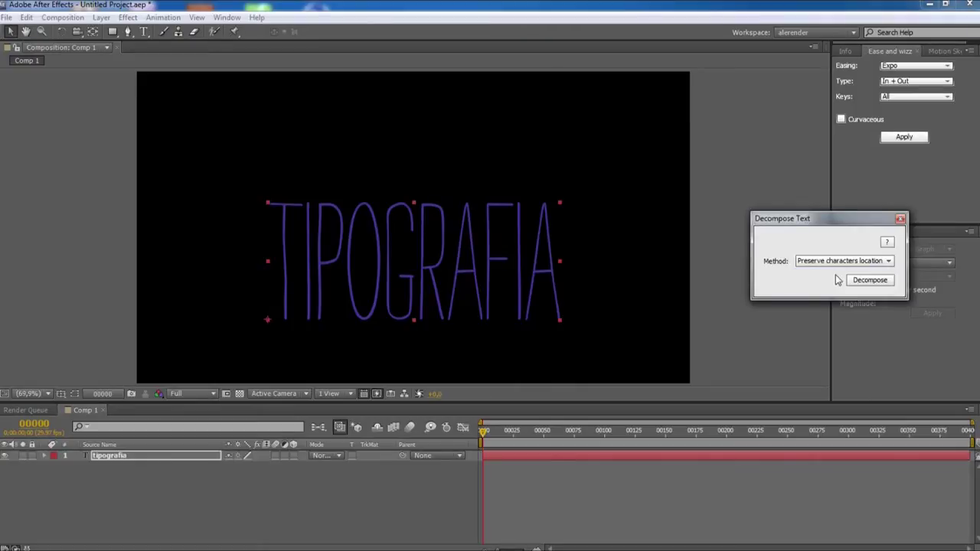
click(870, 280)
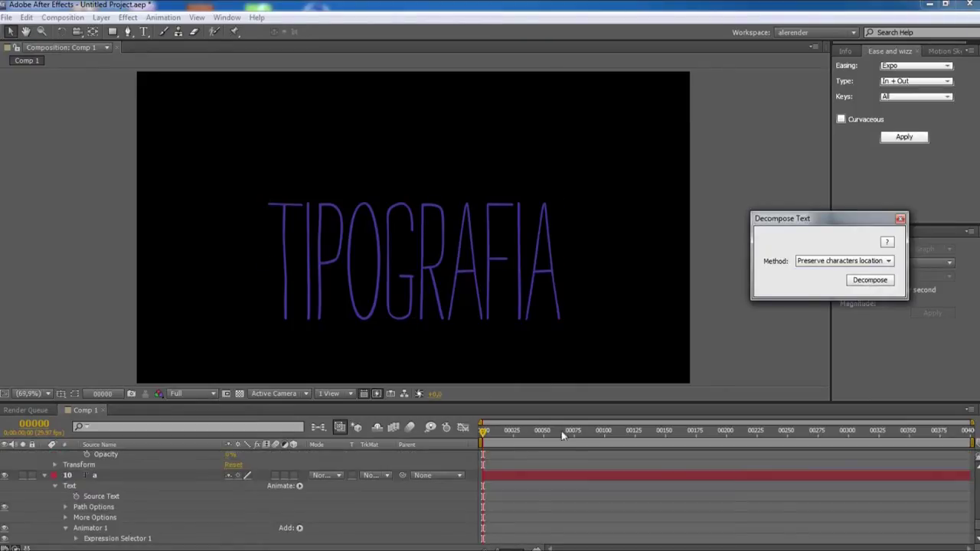
drag(481, 402, 482, 151)
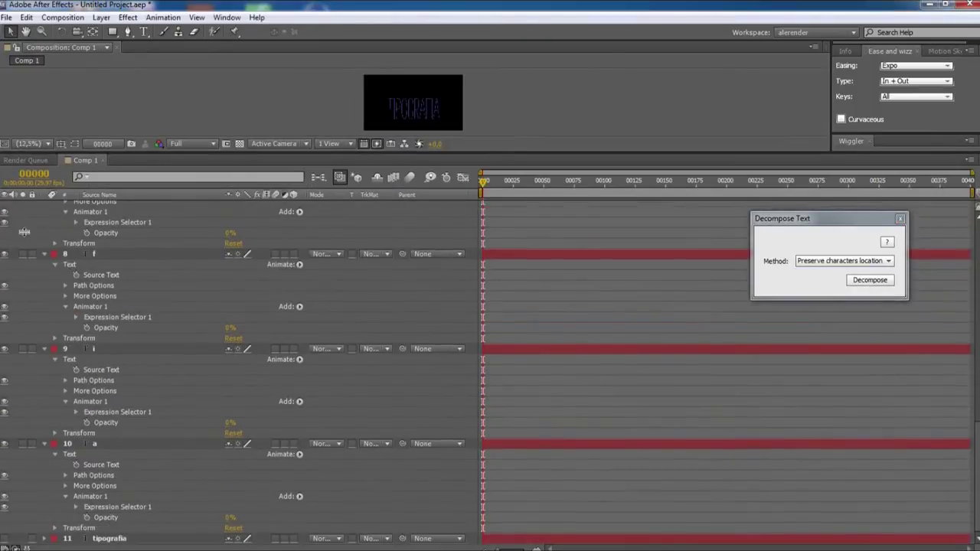
scroll(490, 367, up, 15)
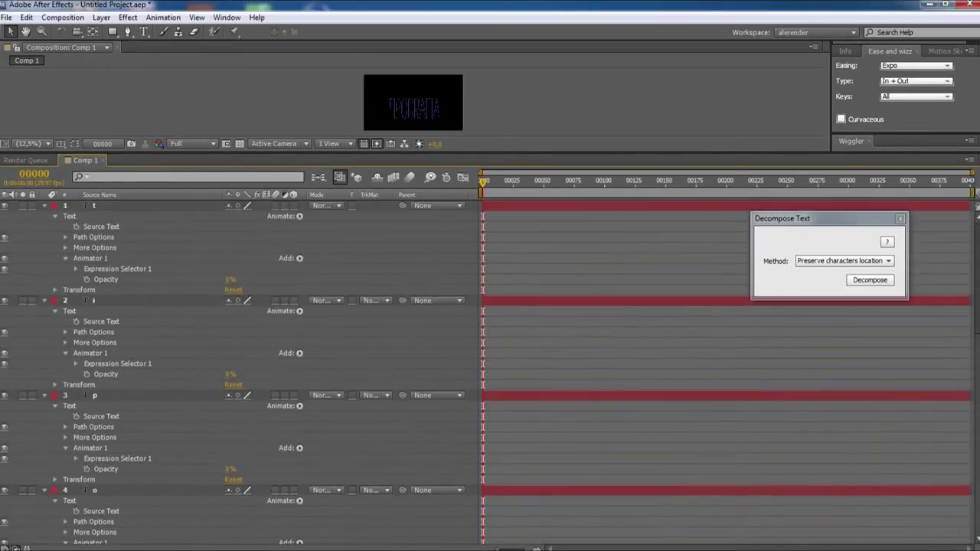
drag(481, 153, 481, 369)
- Rotate the letter layer t to about -31° to test its anchor point, and collapse the t and i layers
click(85, 422)
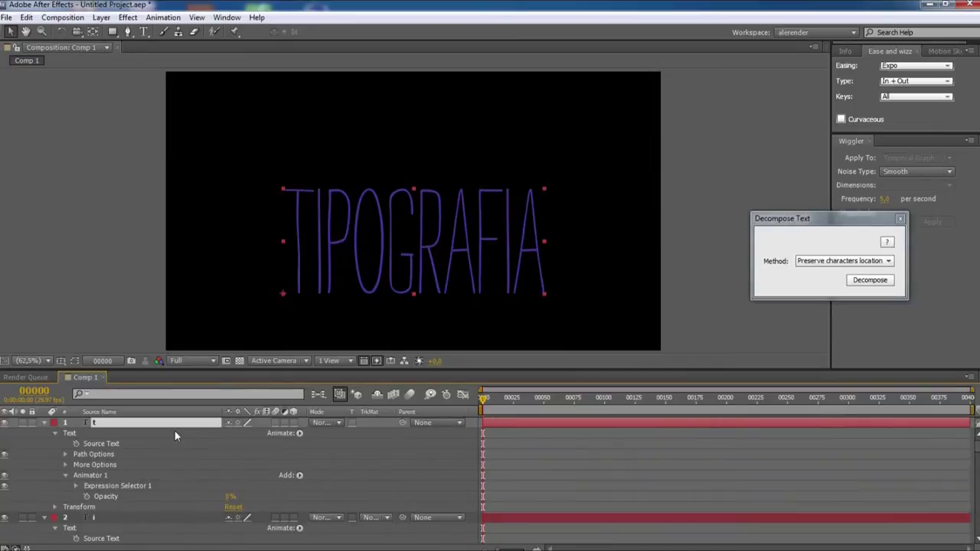
key(r)
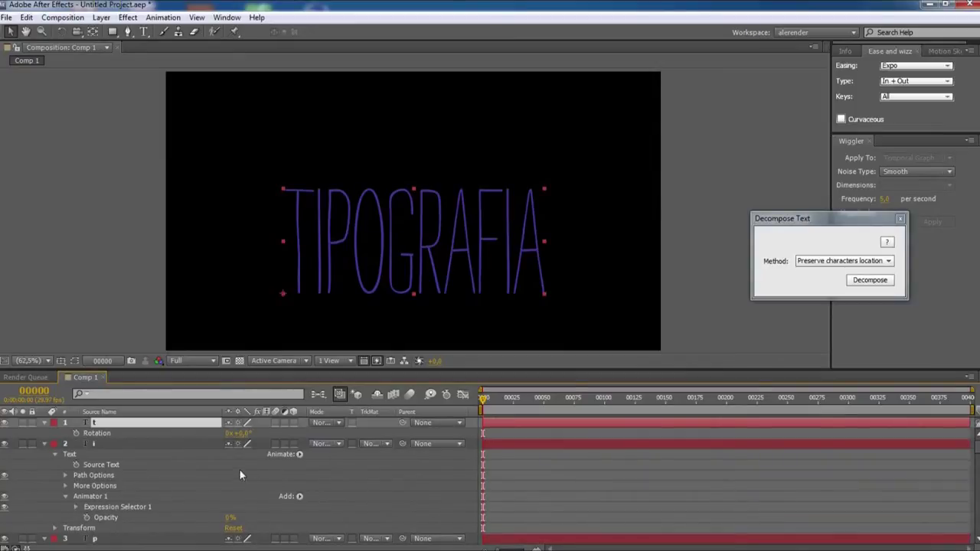
drag(247, 431, 209, 431)
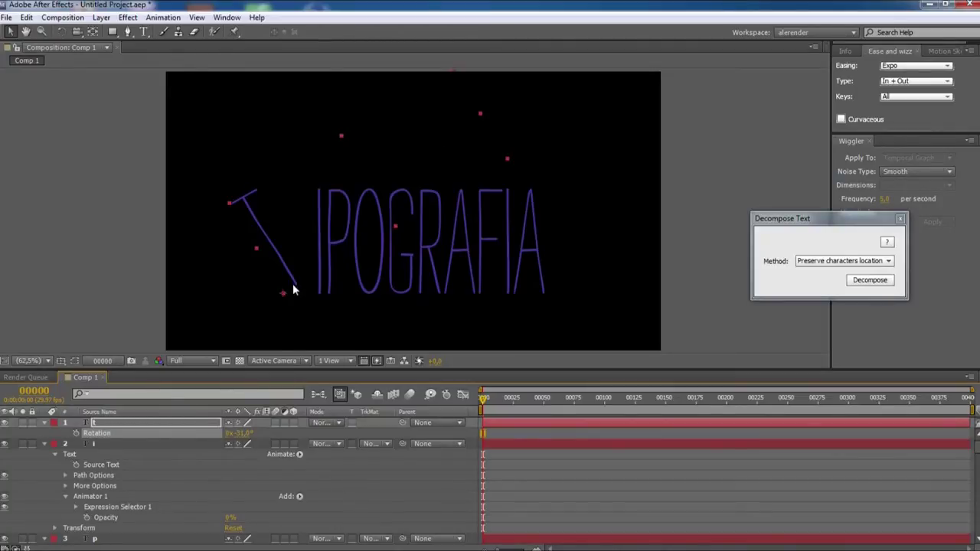
click(43, 426)
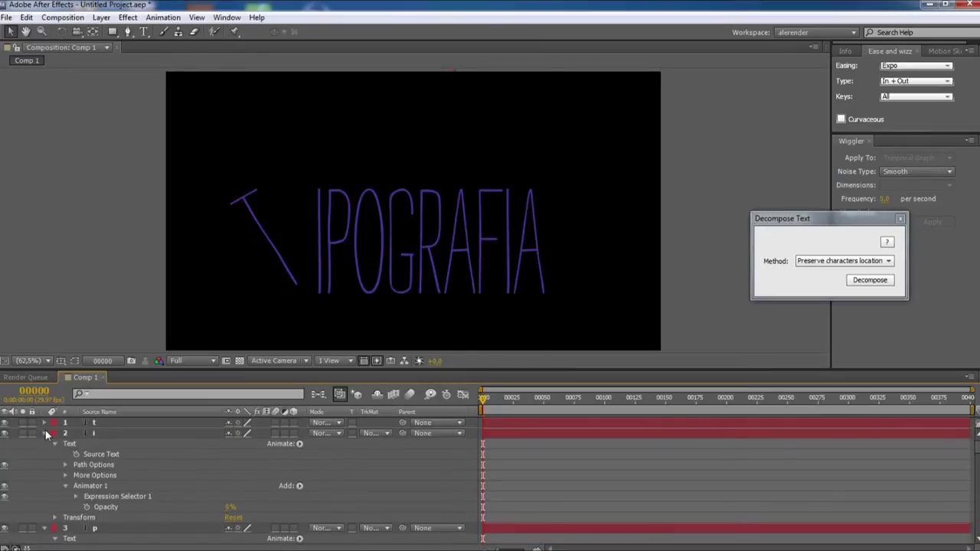
click(45, 434)
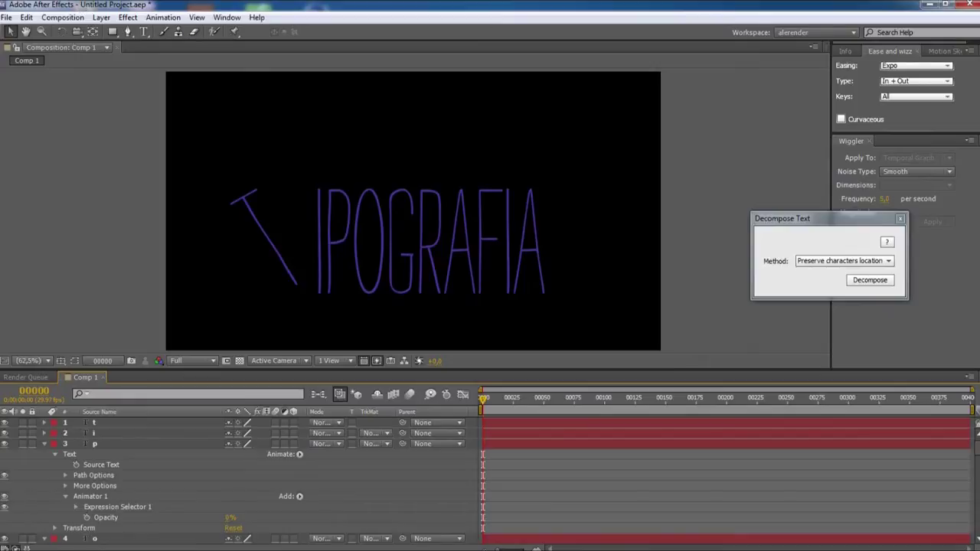
- Undo the rotation of the letter t and the text decomposition
click(26, 17)
click(42, 31)
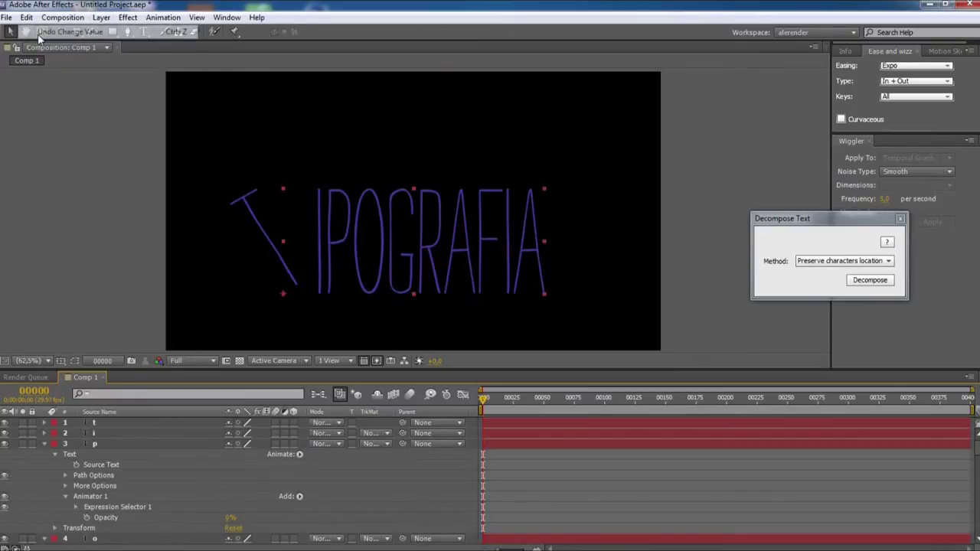
click(26, 17)
click(34, 23)
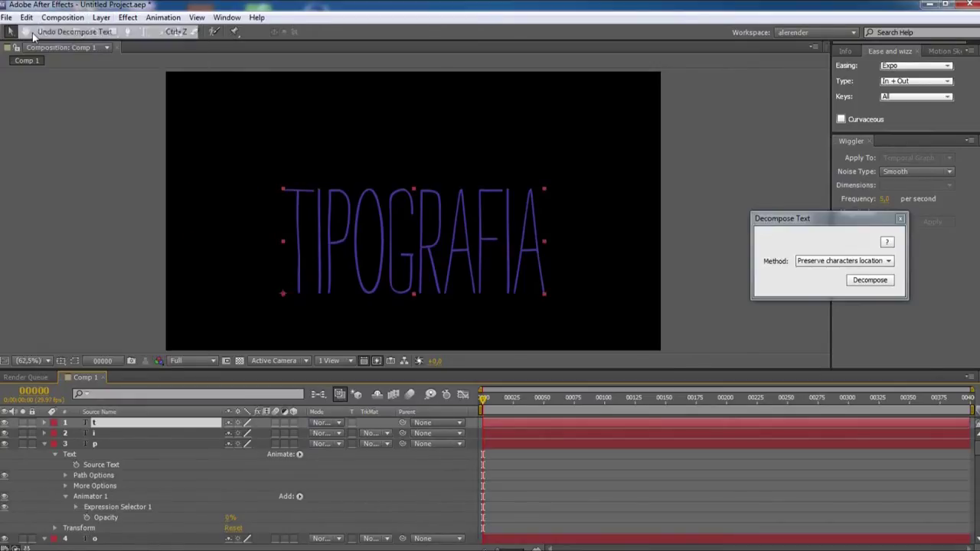
- Decompose the tipografia text with the Appropriate anchor point method and enlarge the timeline area to show all the resulting layers
click(858, 264)
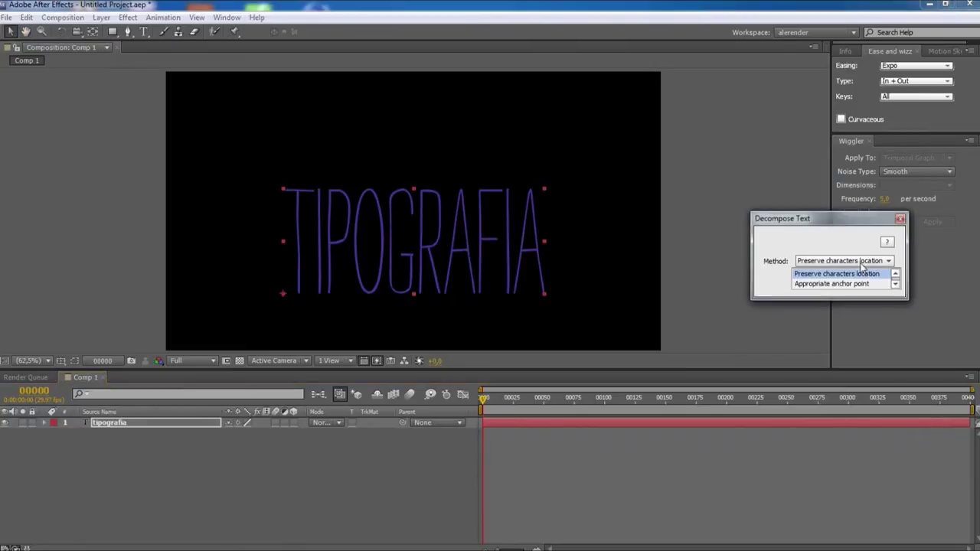
click(853, 283)
click(851, 281)
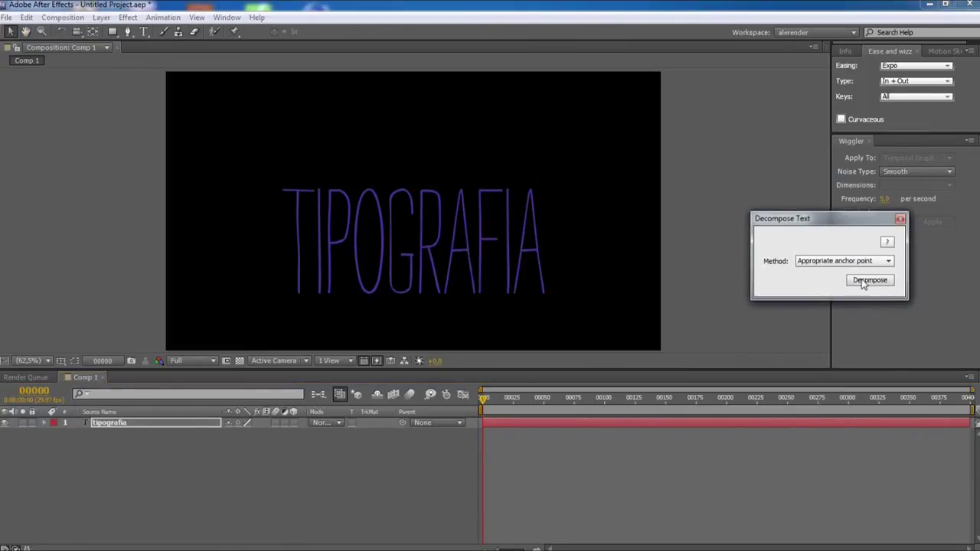
drag(562, 368, 563, 326)
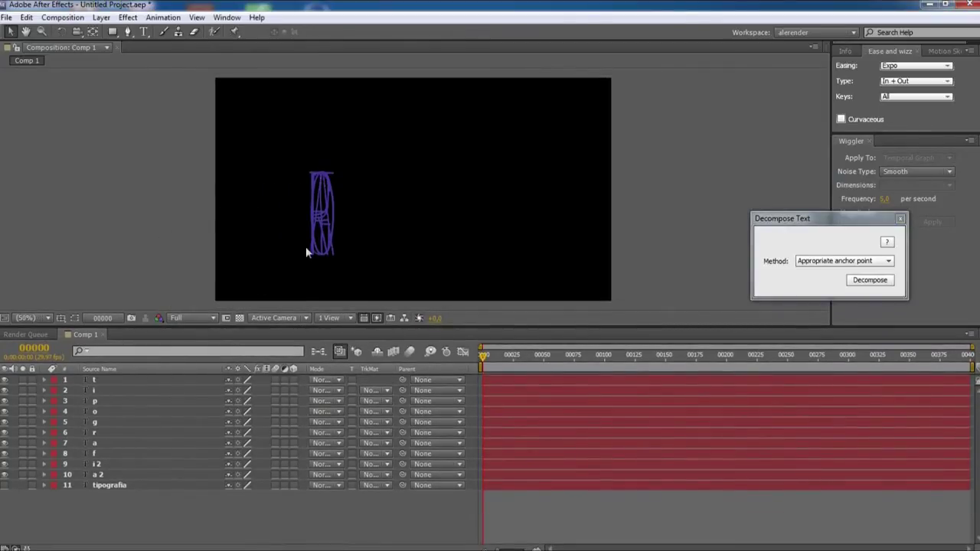
- Solo the letter layers t, i and p, and move the I and P side by side after the T
click(92, 379)
click(27, 379)
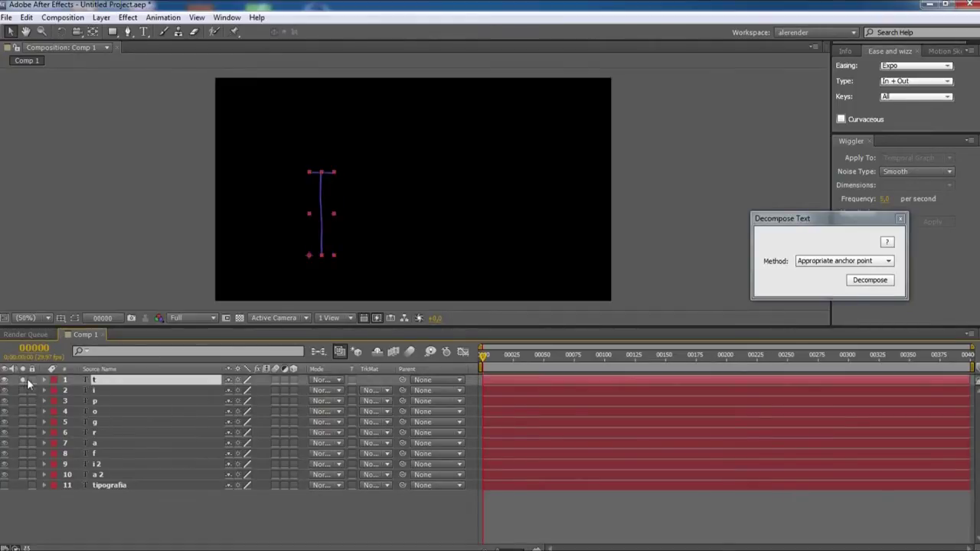
click(96, 389)
click(23, 390)
drag(313, 237, 343, 238)
click(93, 403)
click(23, 401)
drag(323, 227, 366, 232)
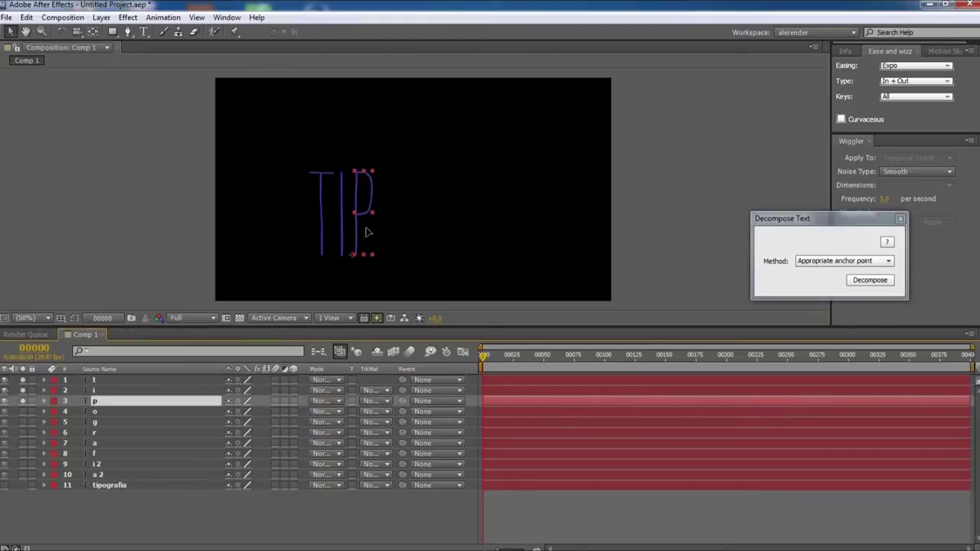
- Solo the letter layers o, g and r, and place them in order after the P
click(22, 411)
click(95, 411)
drag(325, 231, 395, 232)
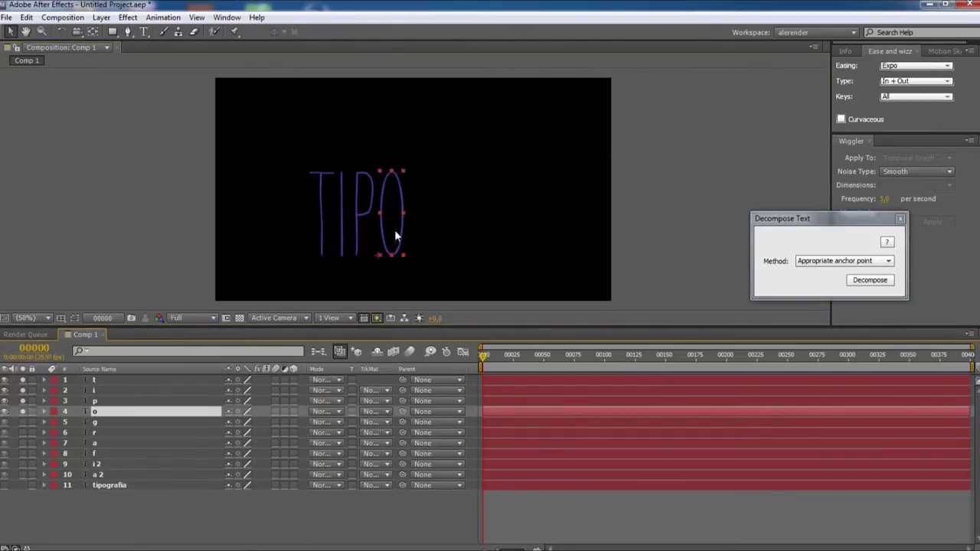
drag(23, 421, 22, 432)
click(95, 421)
click(307, 239)
drag(377, 234, 449, 230)
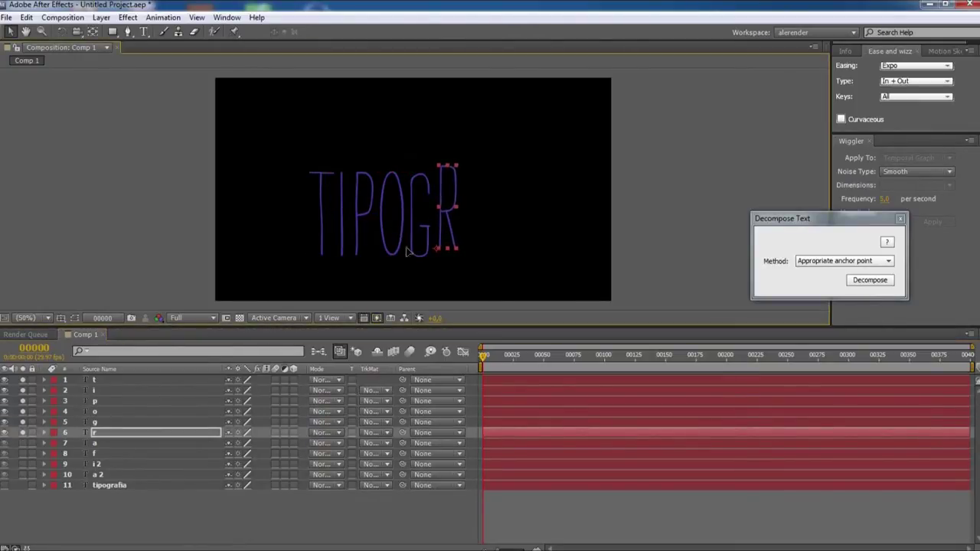
- Solo and place the remaining letters a, f, i 2 and a 2 to complete the word, and delete the original tipografia layer
click(23, 441)
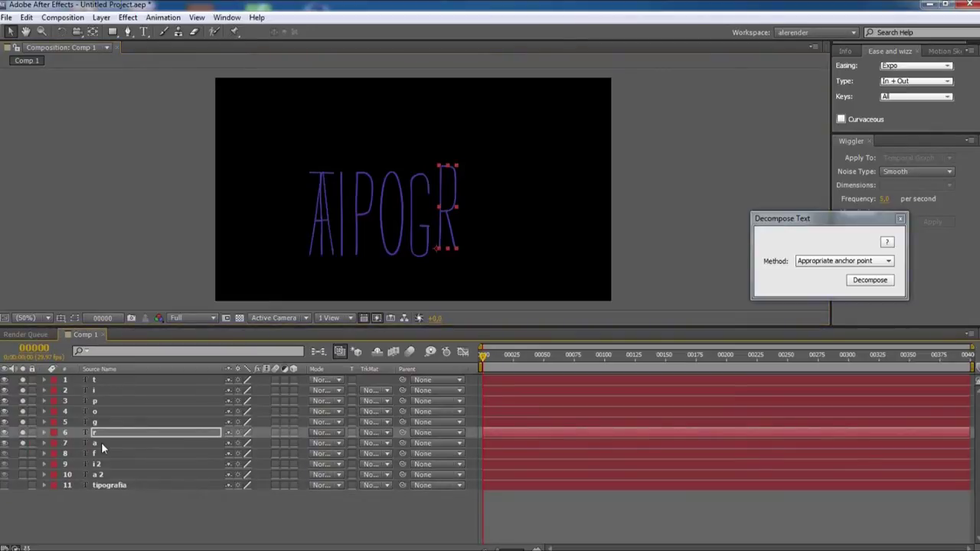
click(101, 442)
drag(327, 206, 484, 209)
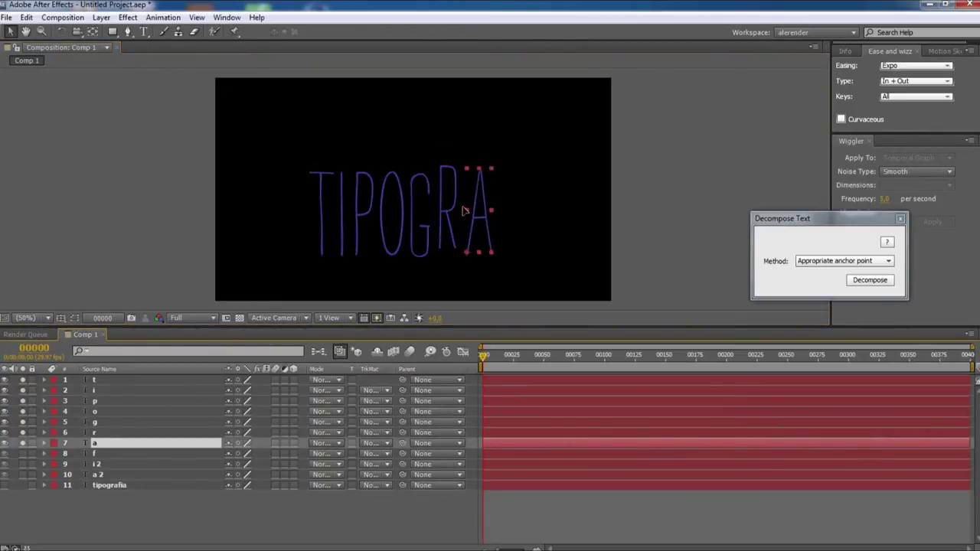
click(93, 453)
click(23, 453)
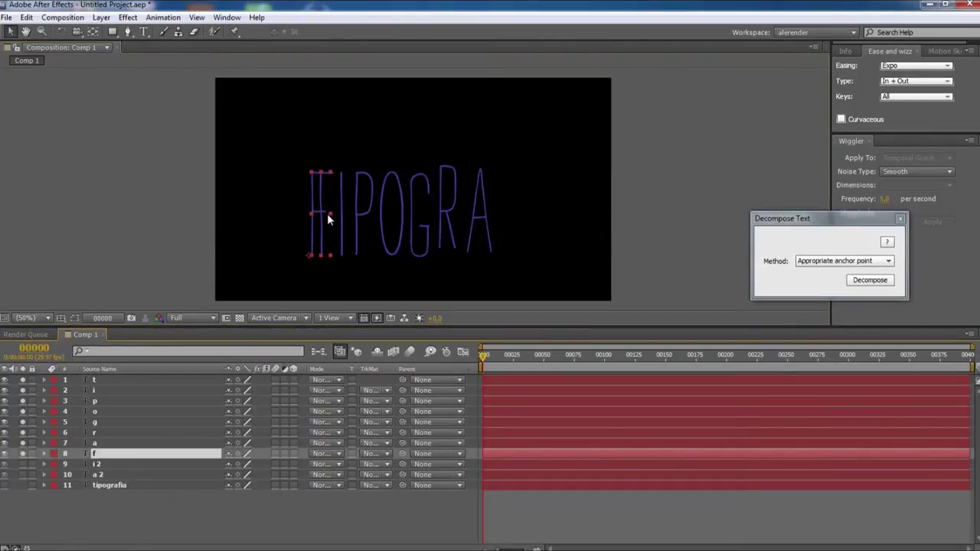
drag(319, 224, 500, 219)
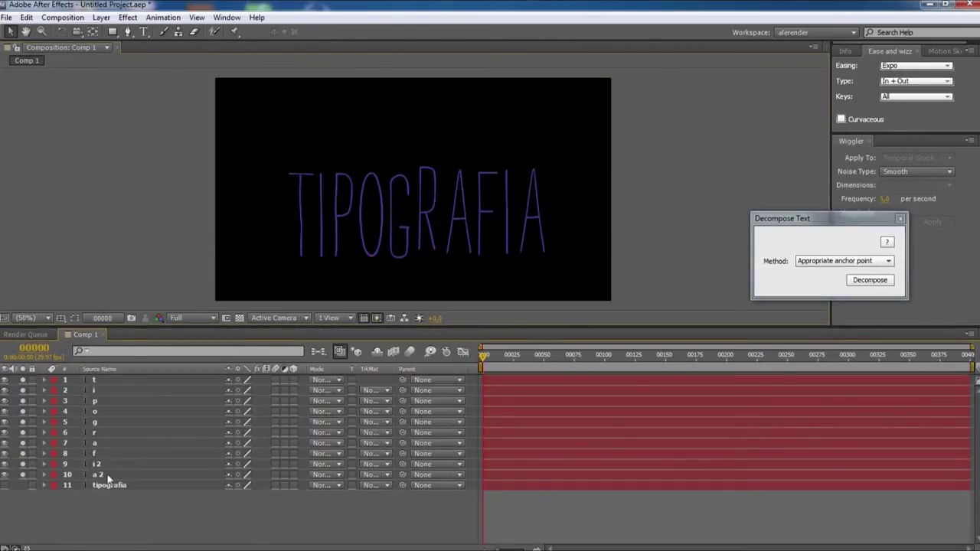
click(108, 485)
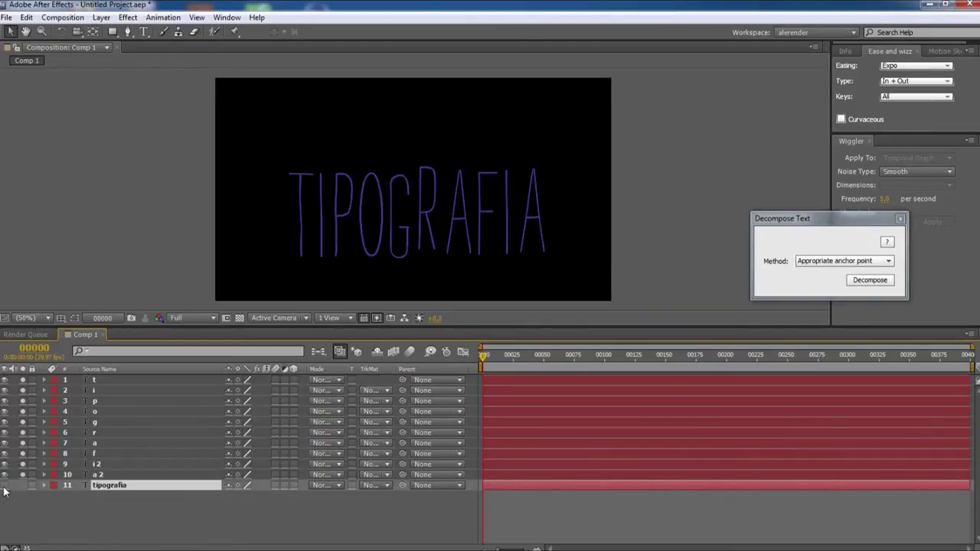
key(Delete)
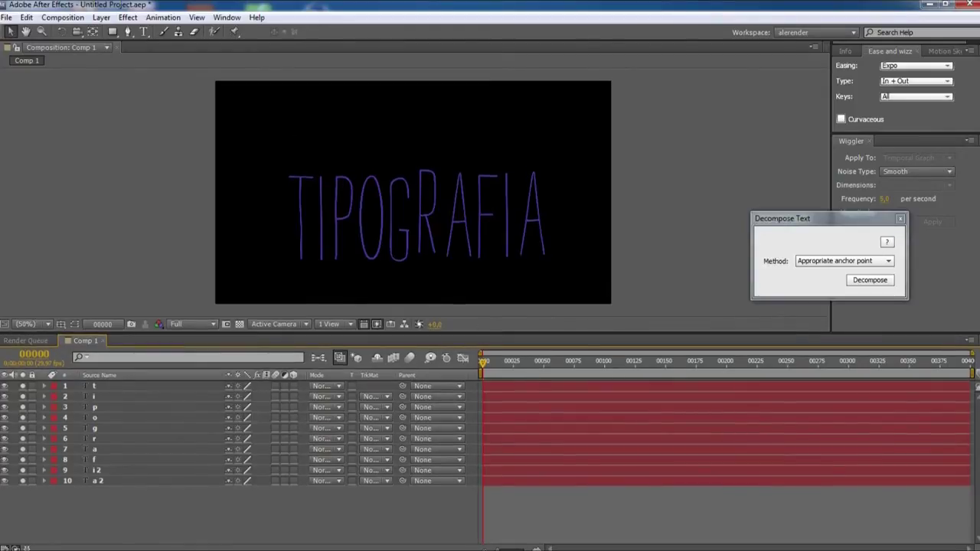
- Create a new pale pink solid layer of 1280 × 720 px
click(101, 17)
mouse_move(114, 34)
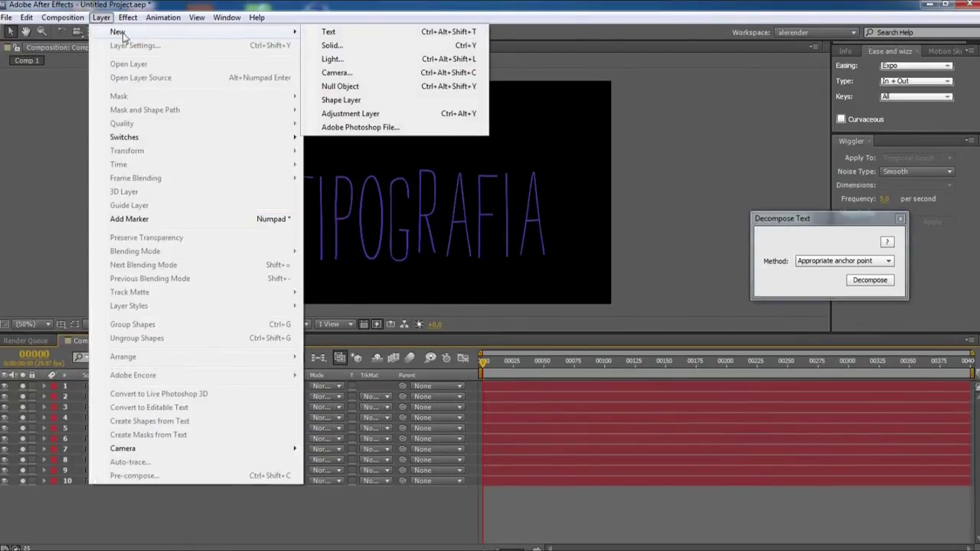
click(348, 48)
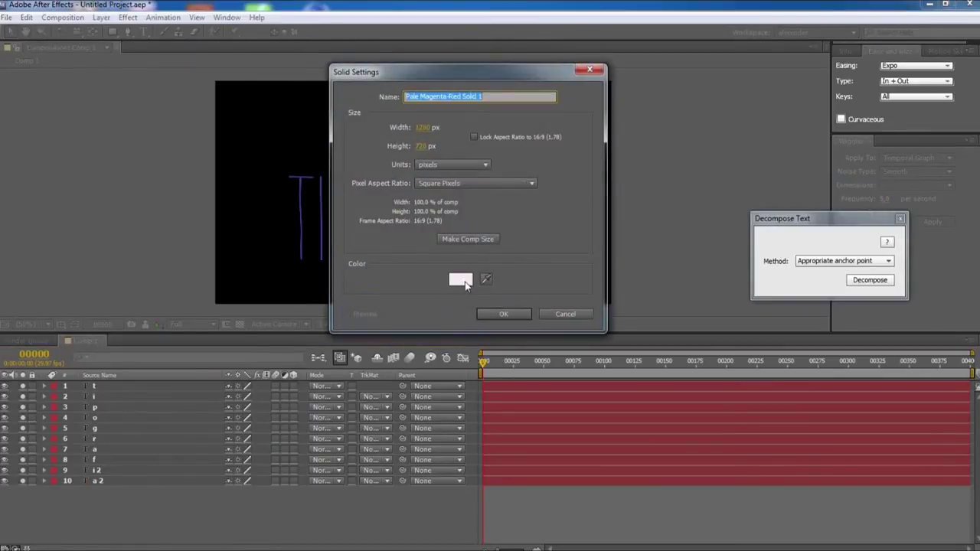
click(507, 313)
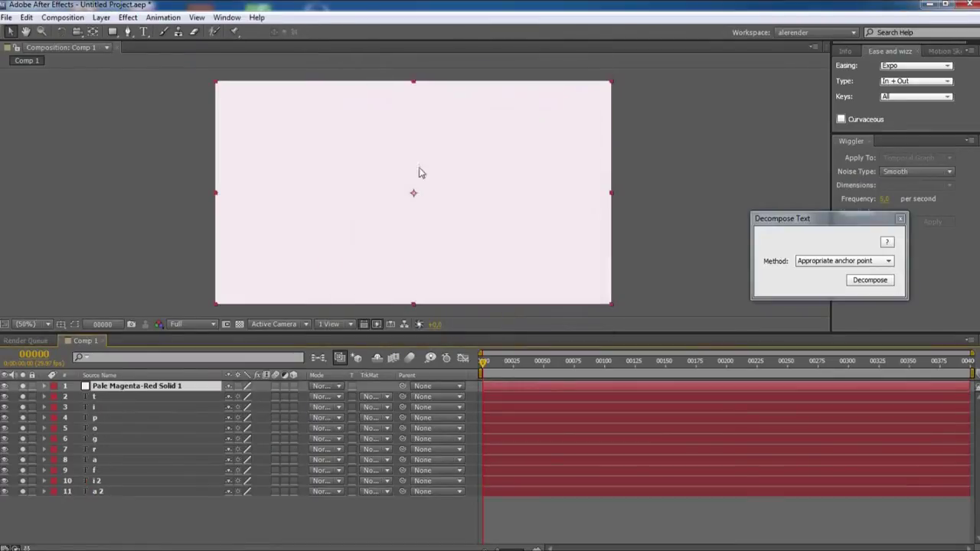
- Place the solid as a floor below the letters, extending past both sides of the composition, and close the Decompose Text dialog
drag(424, 114, 418, 293)
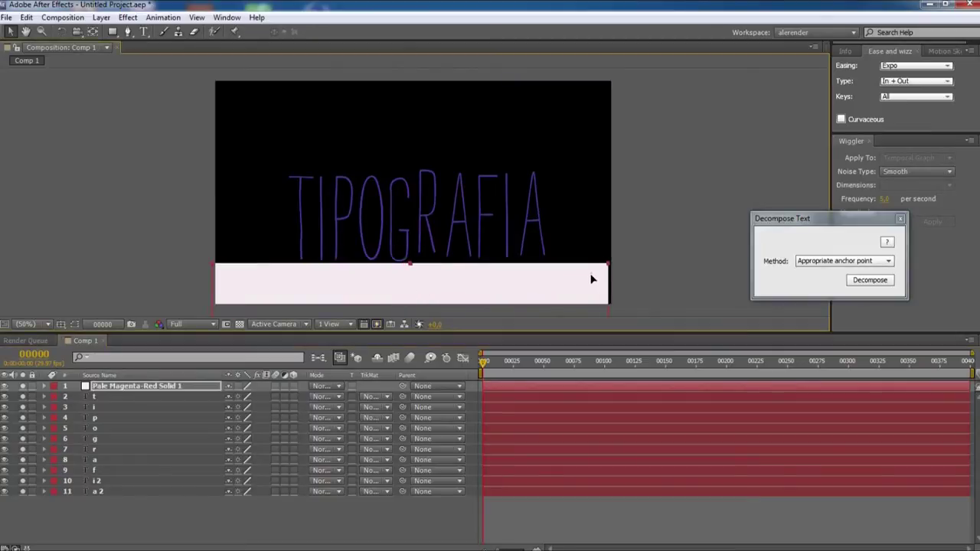
drag(607, 268, 656, 264)
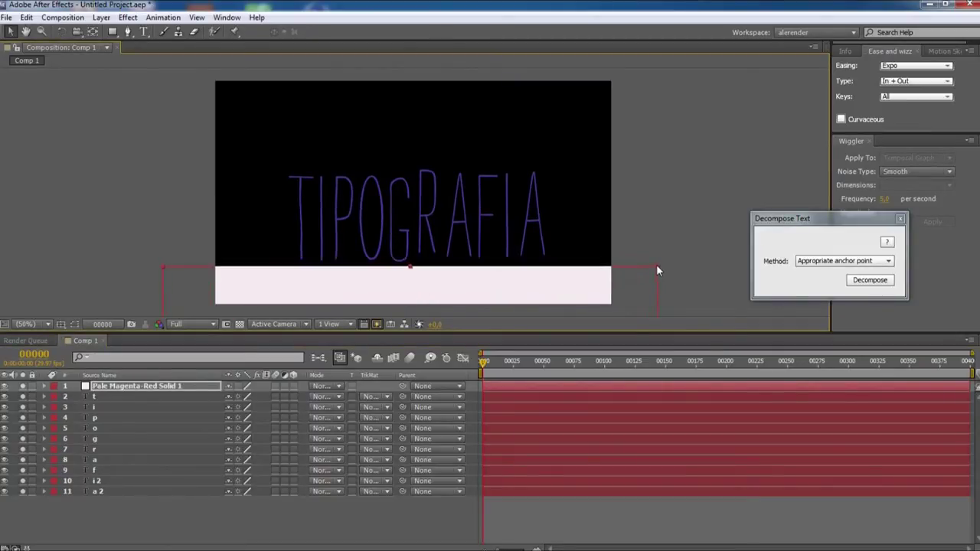
drag(505, 292, 507, 294)
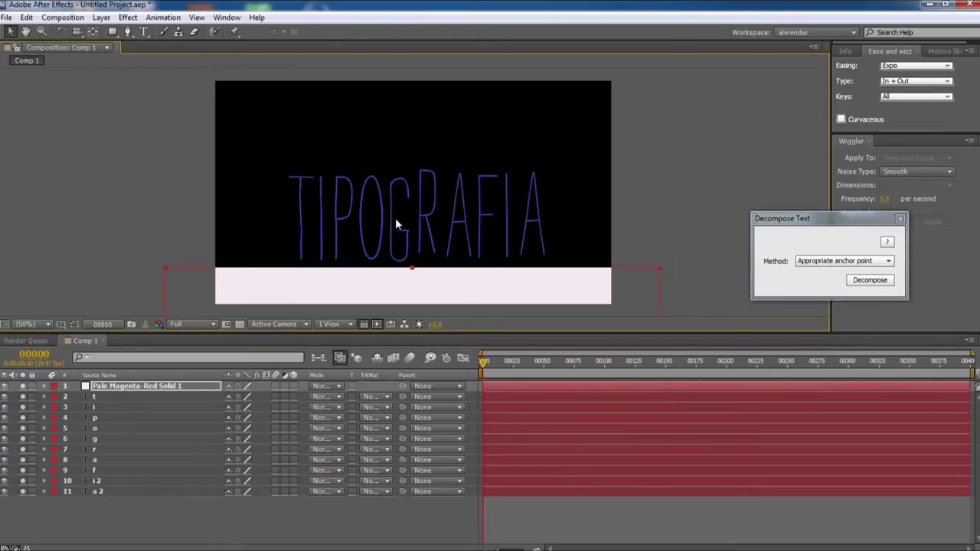
click(900, 219)
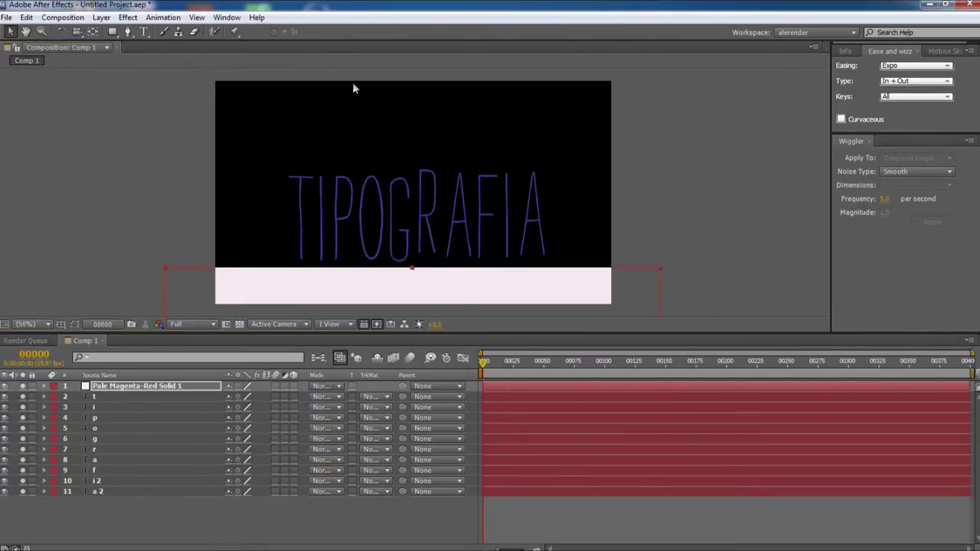
click(26, 17)
mouse_move(62, 17)
mouse_move(6, 17)
mouse_move(53, 393)
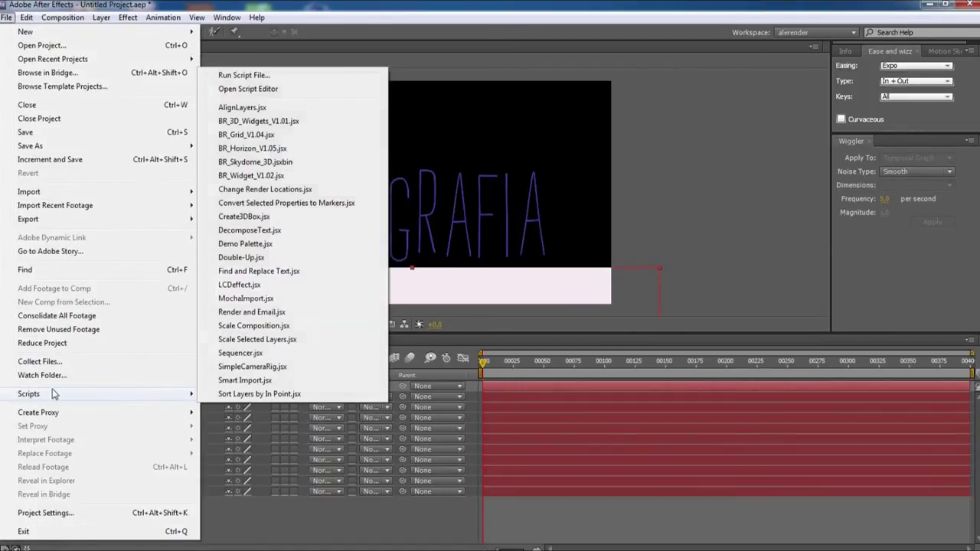
click(385, 518)
- Run the AlignLayers.jsx script on all letter layers from t to a 2 and move its dialog clear of the composition view
click(92, 400)
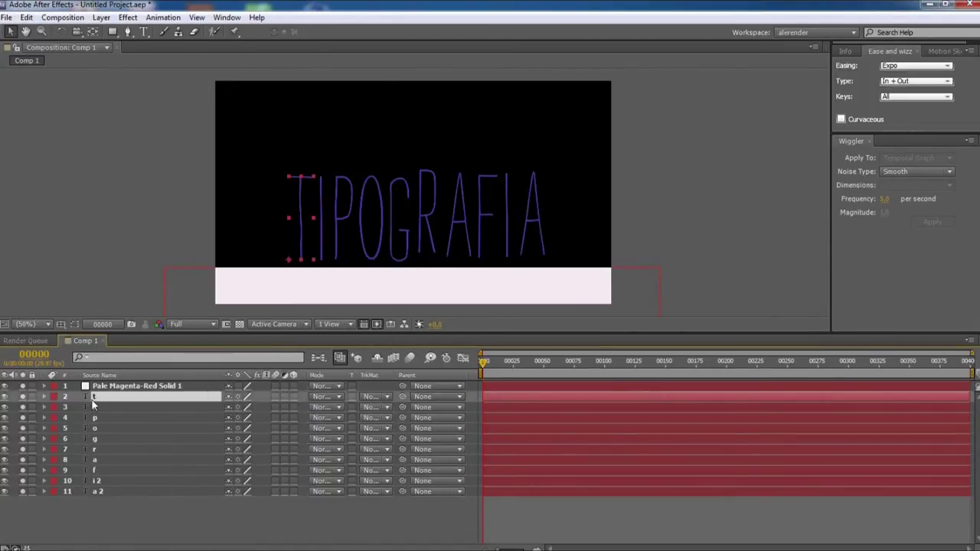
shift+click(99, 490)
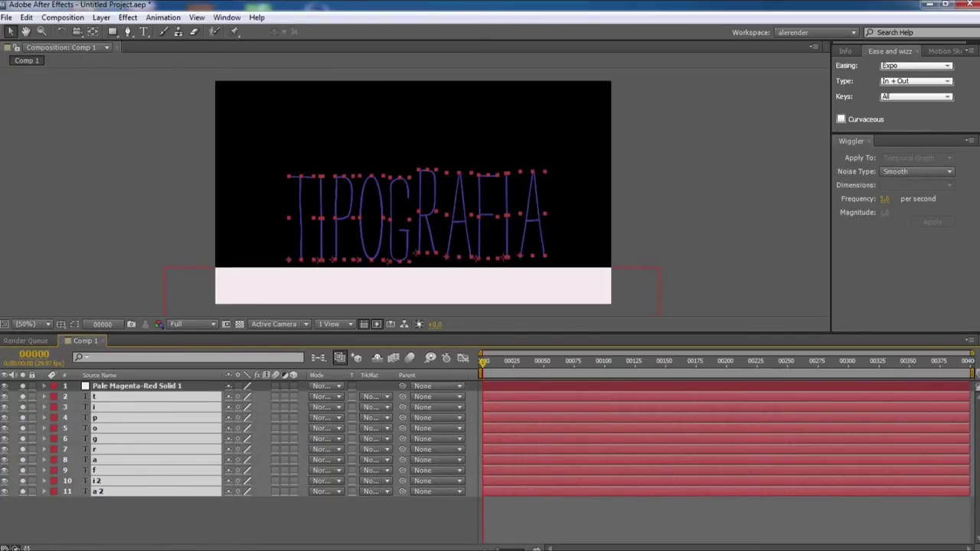
click(6, 17)
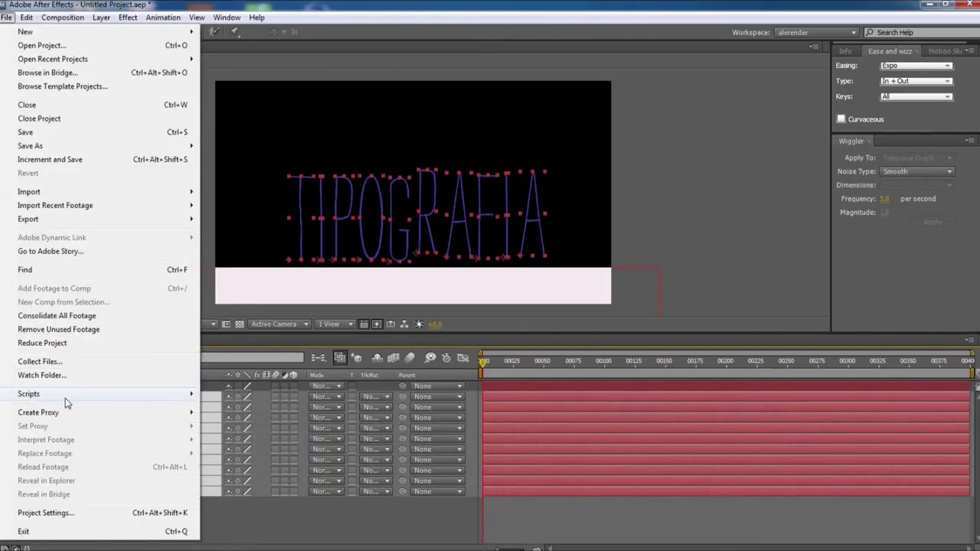
mouse_move(65, 395)
click(261, 115)
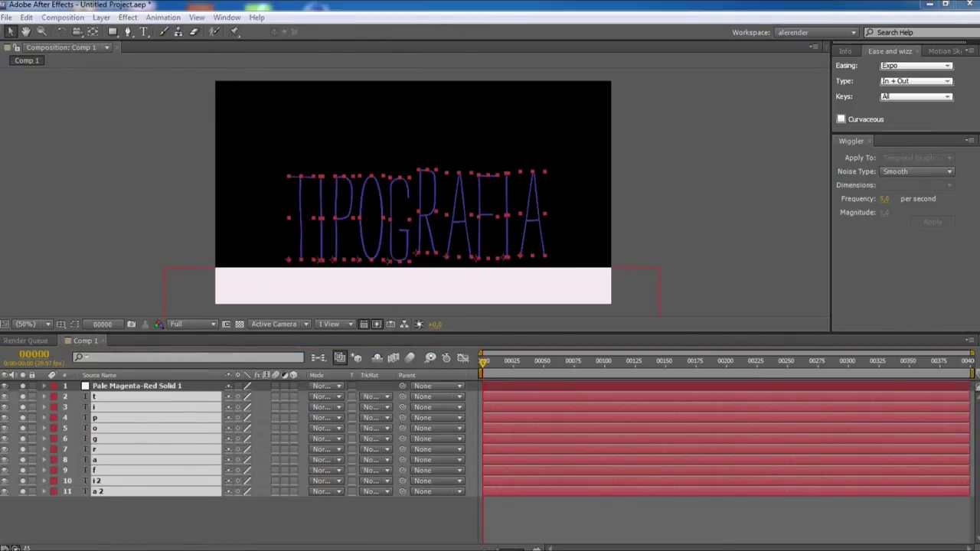
drag(604, 217, 766, 219)
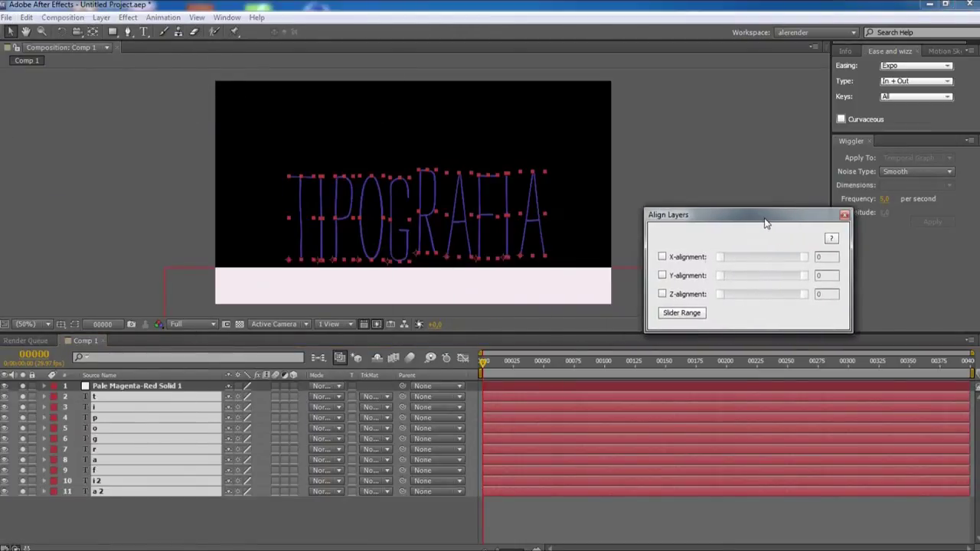
- Enable X-alignment for the letters with a spacing of 39, and close the Align Layers dialog
click(662, 257)
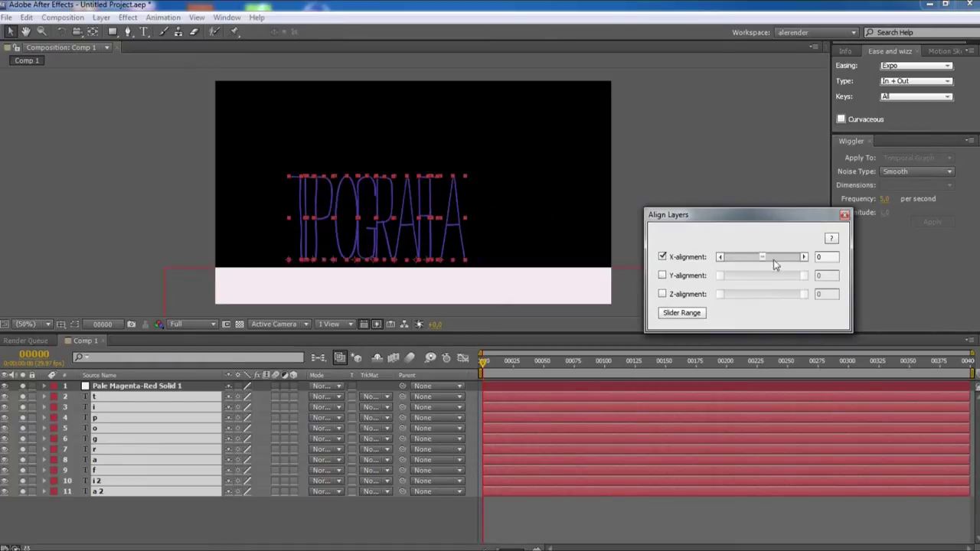
drag(774, 253, 780, 254)
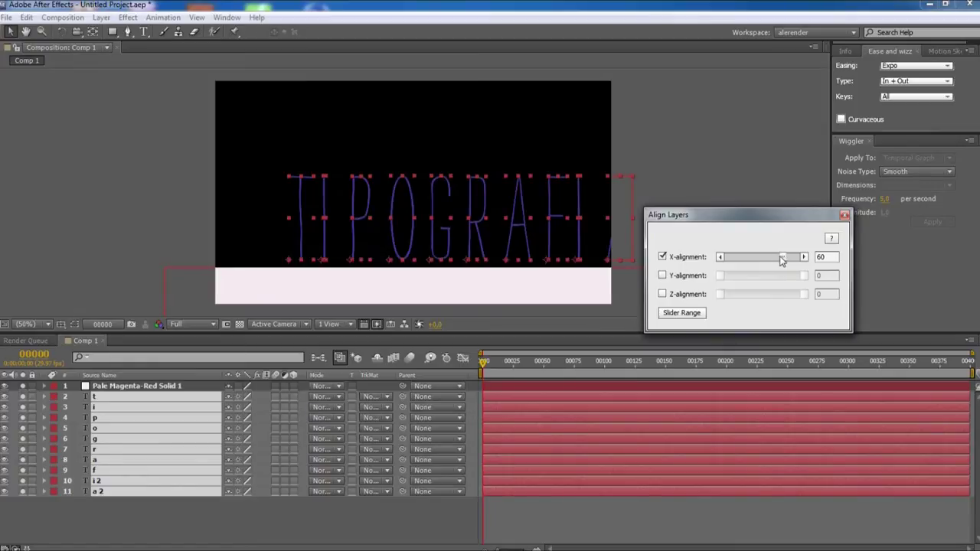
drag(768, 257, 778, 261)
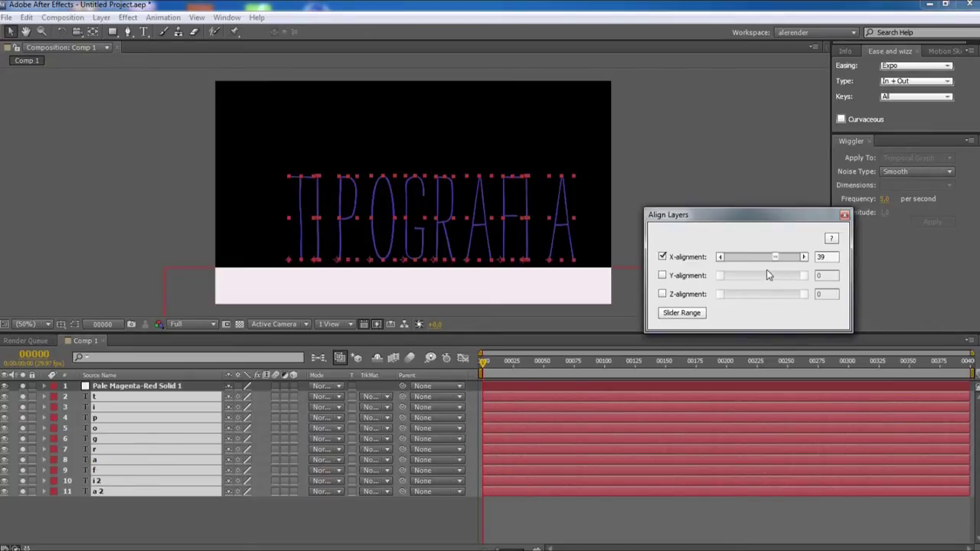
click(844, 215)
click(497, 208)
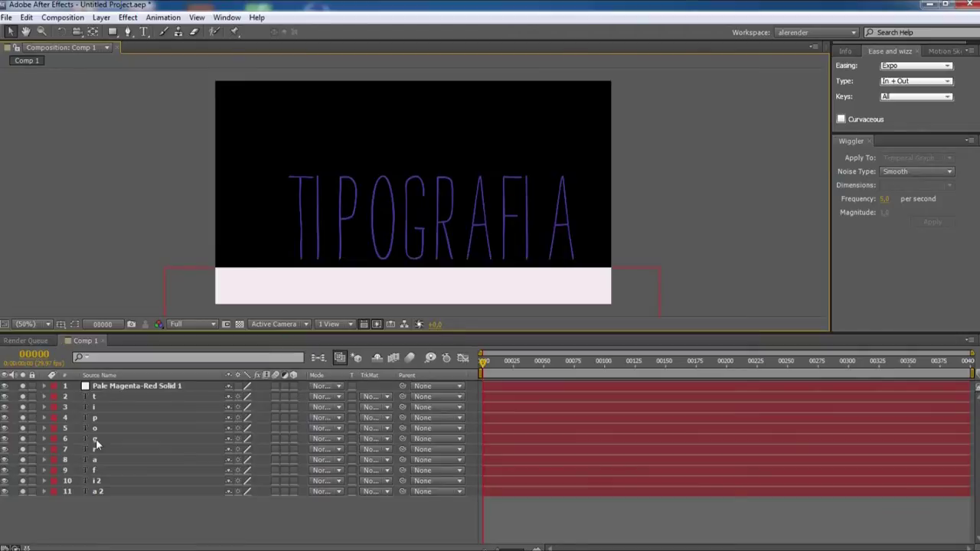
- Move all letters down to rest on the solid's upper edge, and shift the last A closer to the preceding I
click(95, 396)
click(134, 517)
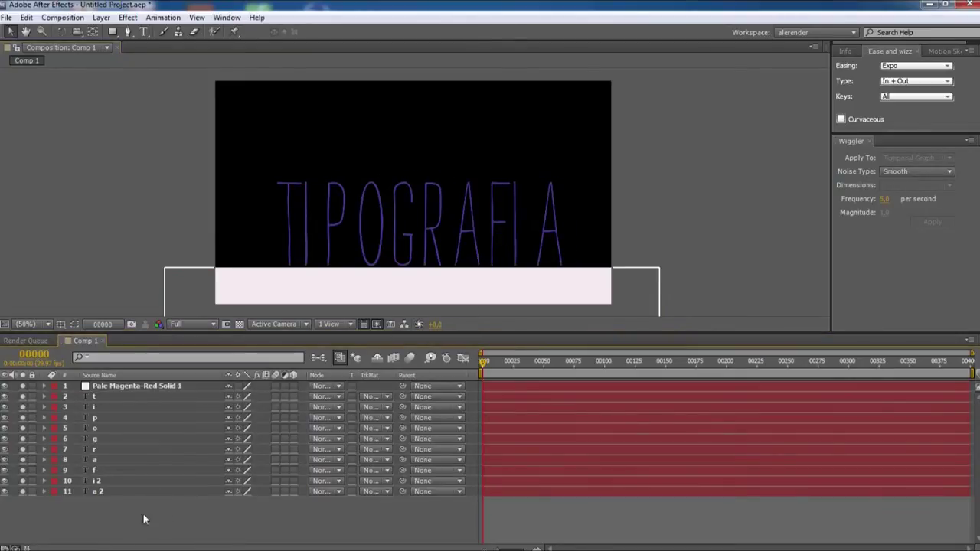
click(98, 482)
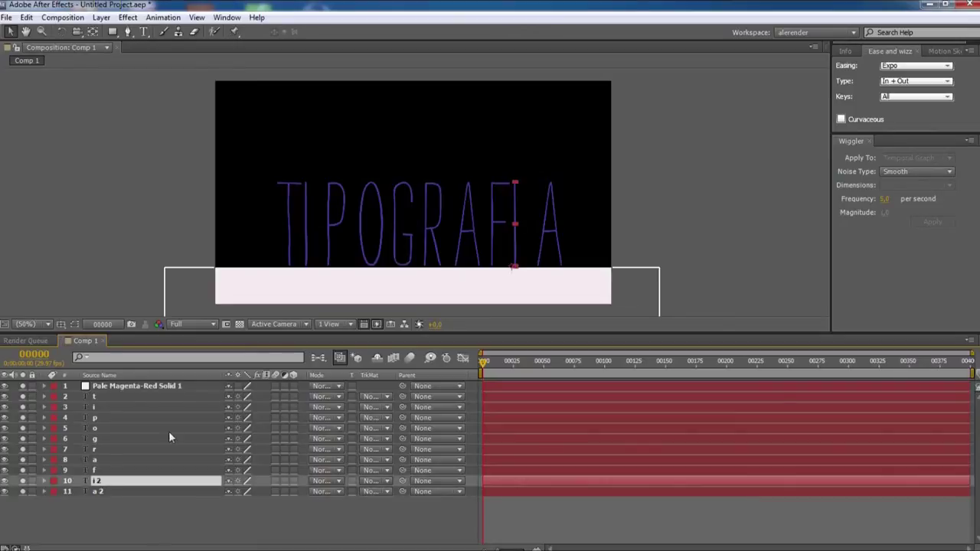
click(98, 491)
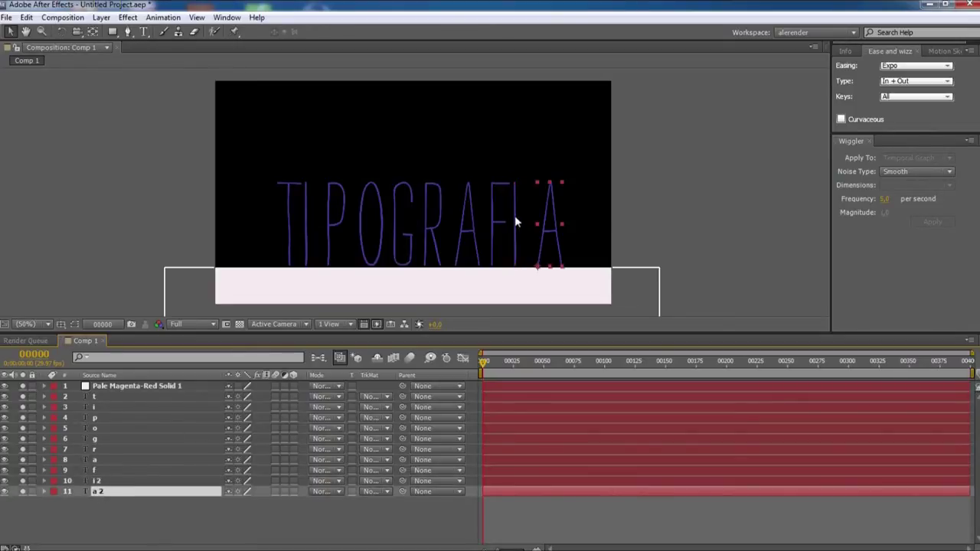
drag(557, 233, 553, 238)
key(Return)
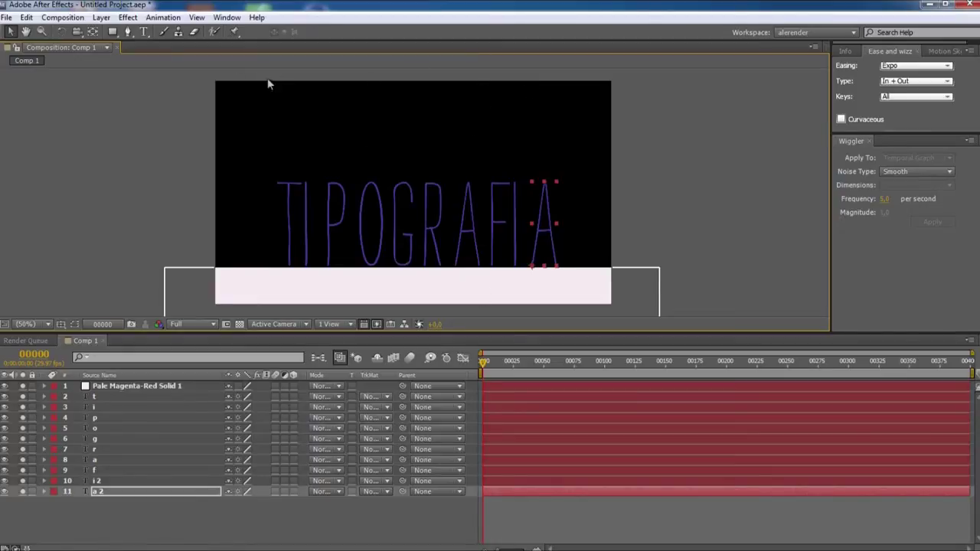
- Create a new solid at composition size, sampling its color from the blue-violet letters
click(103, 17)
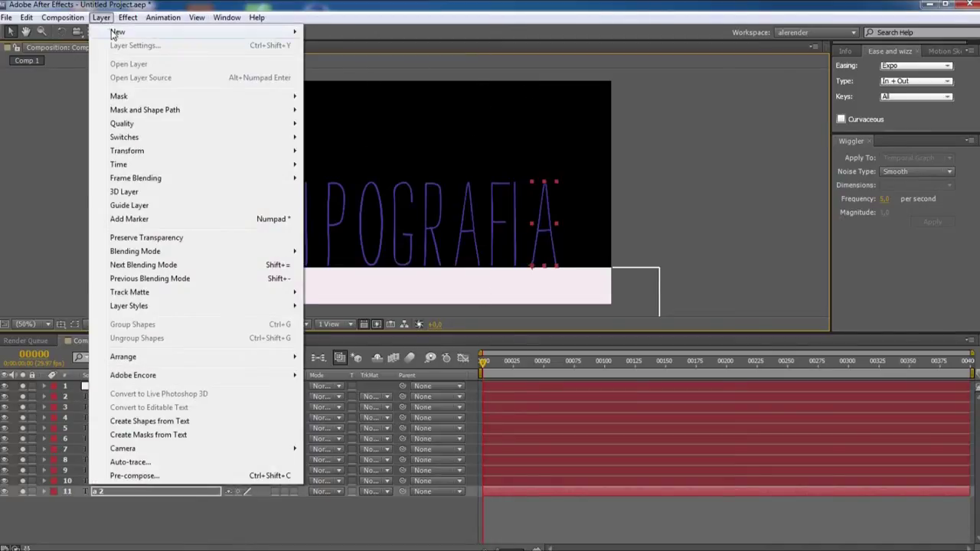
mouse_move(115, 32)
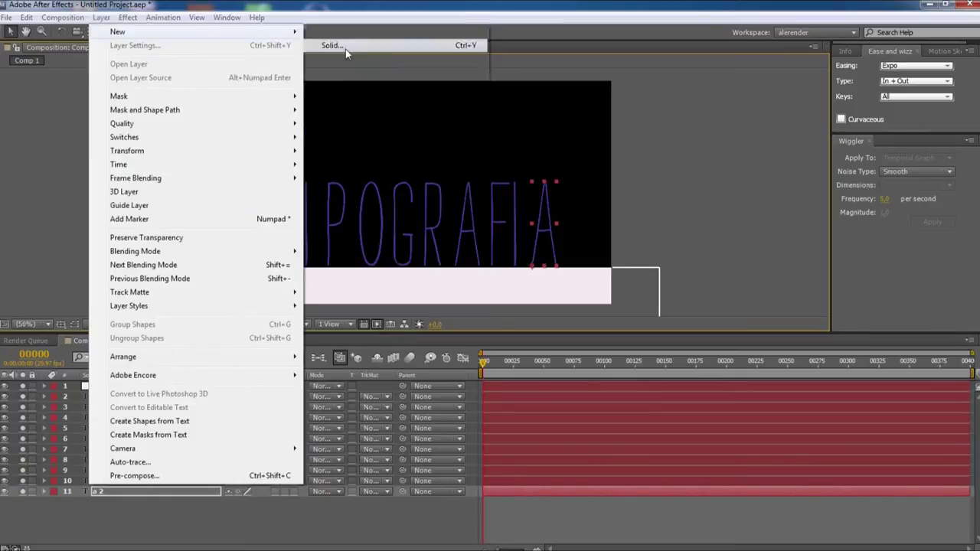
click(345, 49)
click(486, 277)
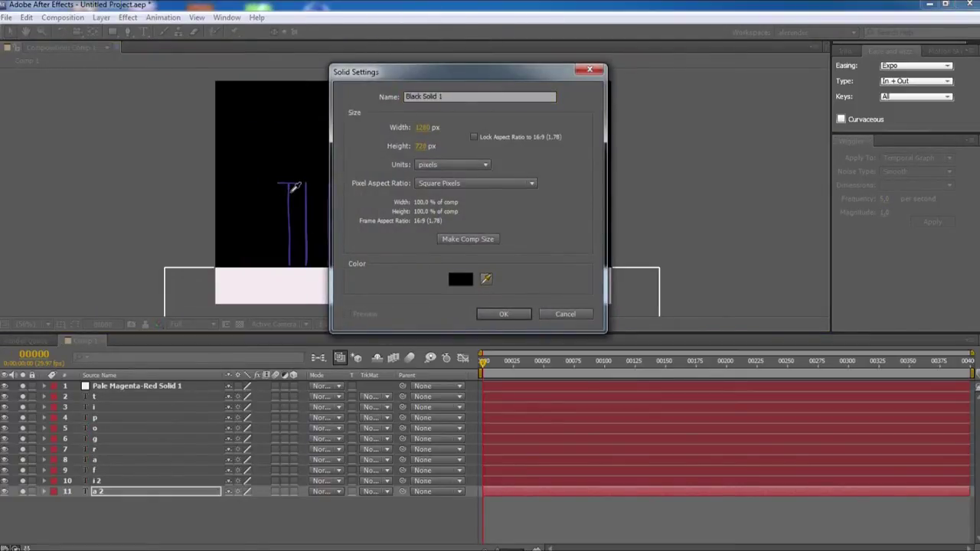
click(307, 211)
click(501, 315)
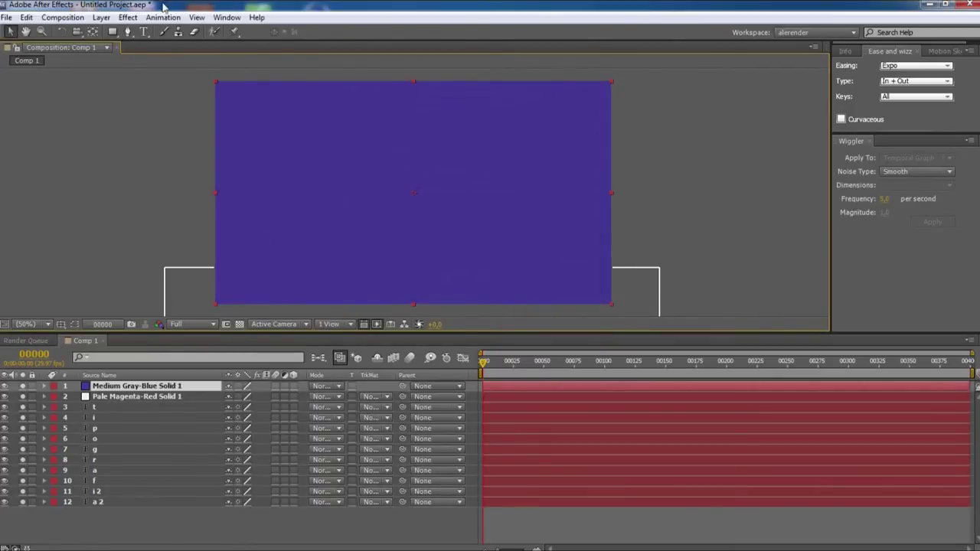
- Mask the blue solid into a small triangle with the Pen tool and place it at the composition's upper edge, above the word's last letters
click(128, 31)
click(476, 108)
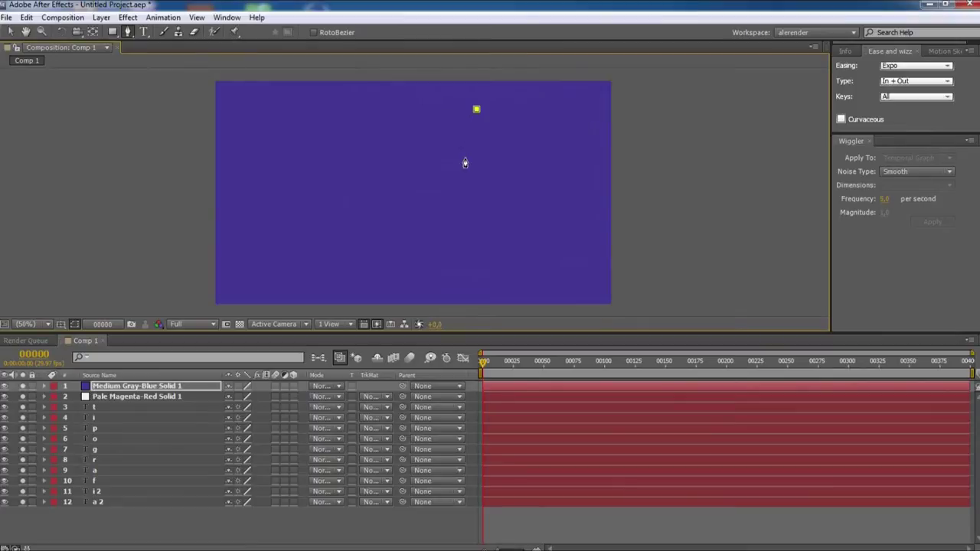
click(458, 177)
click(526, 115)
click(476, 108)
key(v)
drag(476, 109, 538, 99)
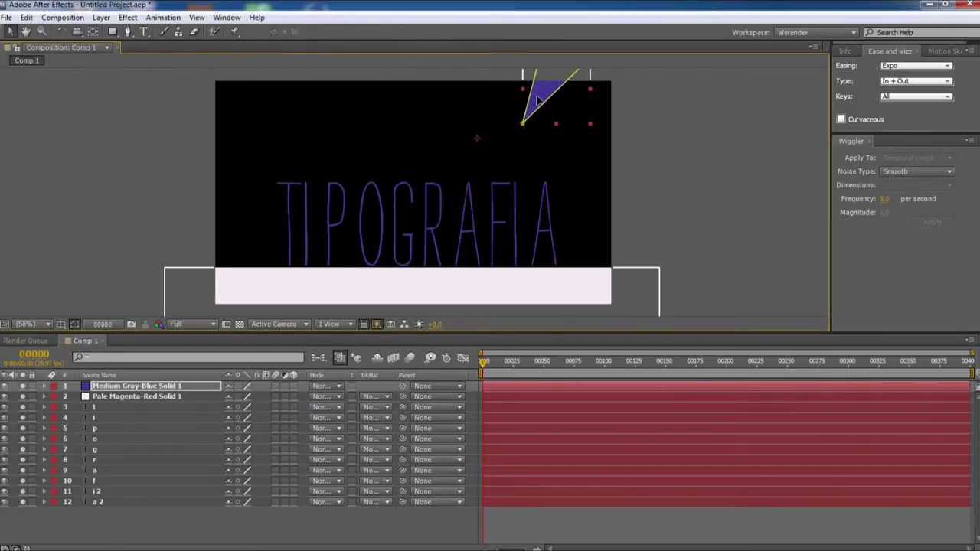
- Switch to the browser, find the Tuto # 8_Newton post on the alerendertips blog, view its video section, and close the browser
click(113, 518)
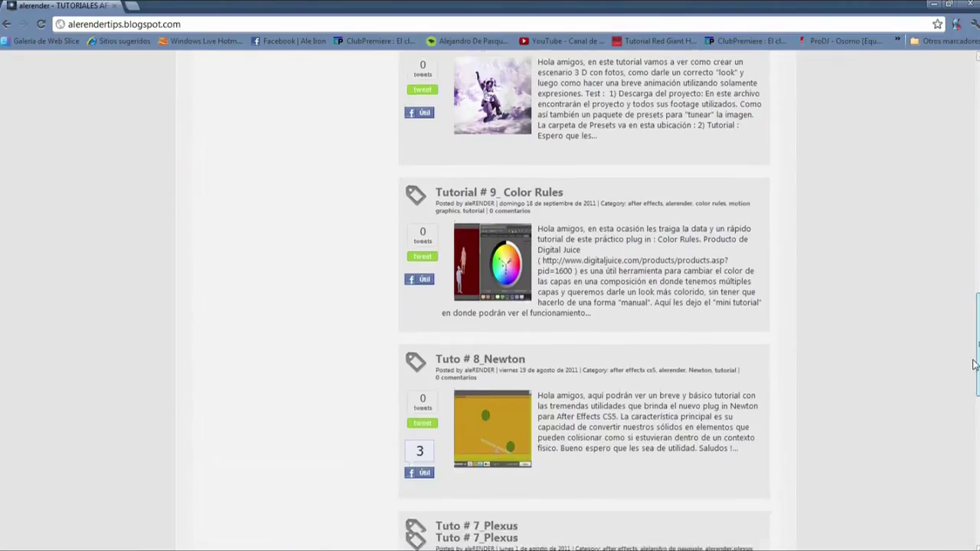
scroll(974, 364, down, 1)
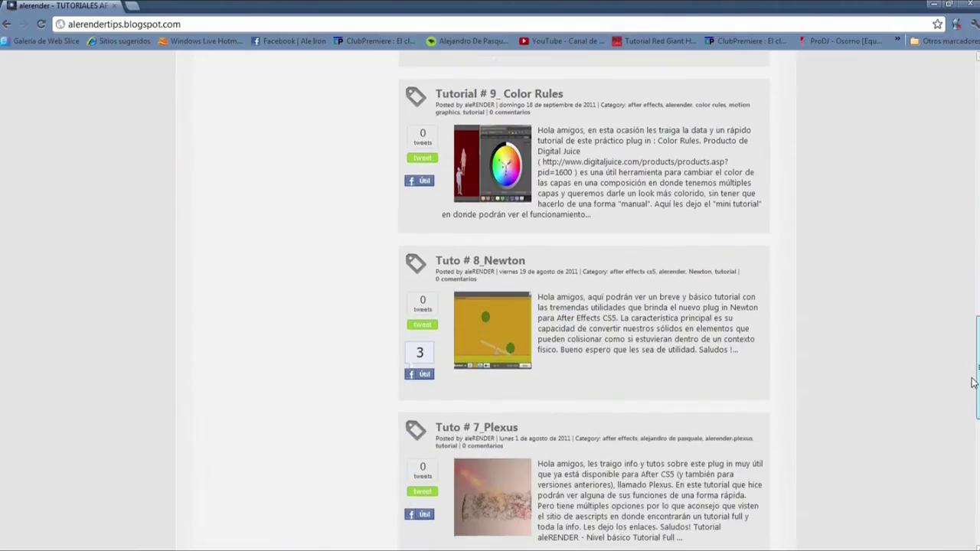
click(478, 262)
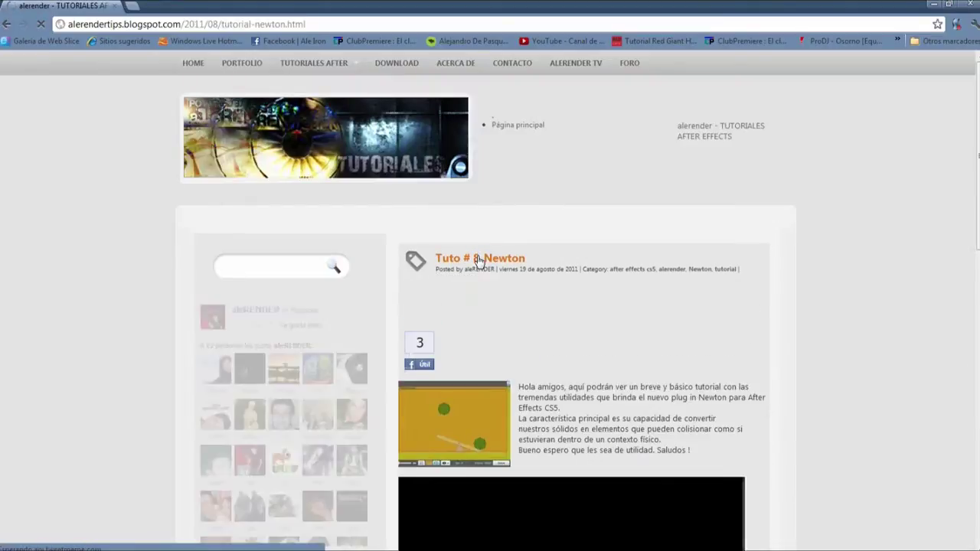
drag(975, 200, 975, 297)
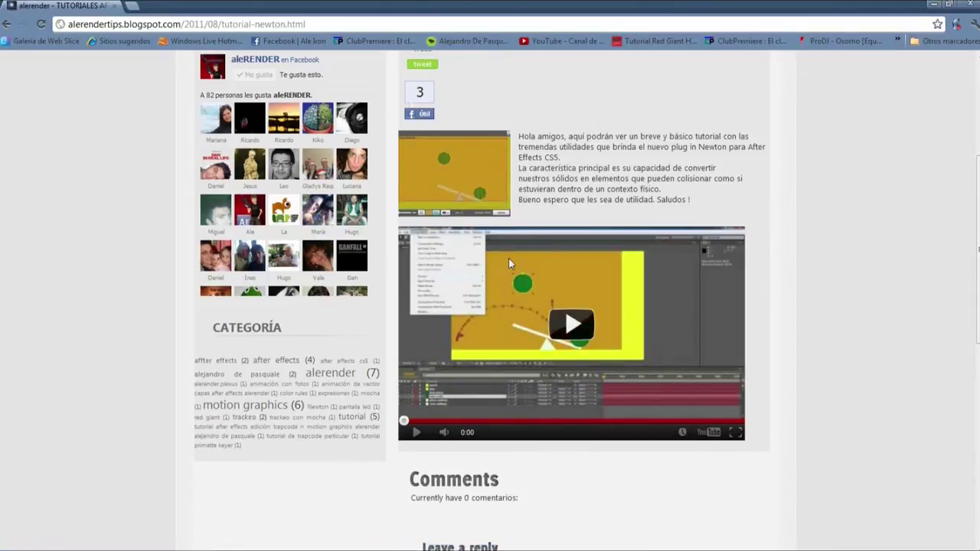
click(968, 4)
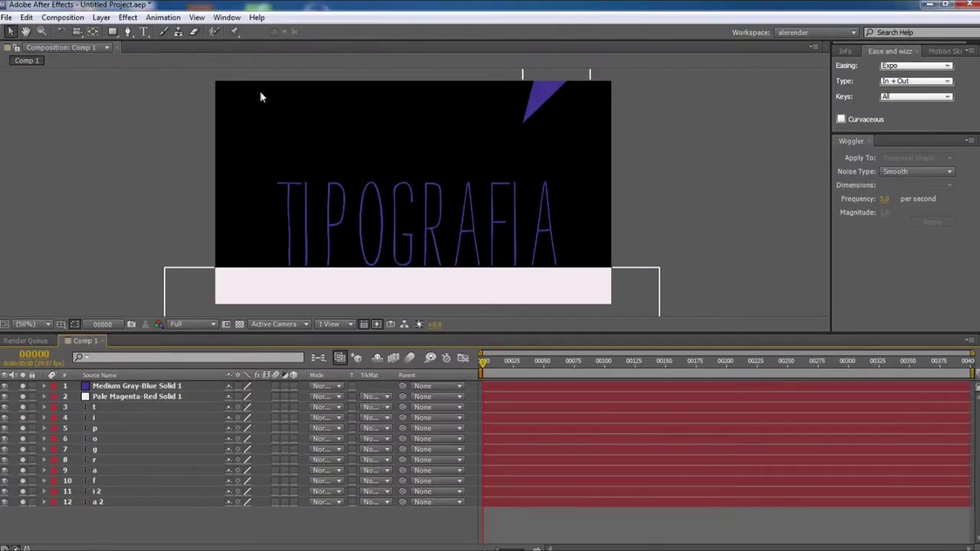
- Run Newton on the composition and set the body type of the triangular Medium Gray-Blue Solid to Dynamic
click(67, 22)
mouse_move(85, 156)
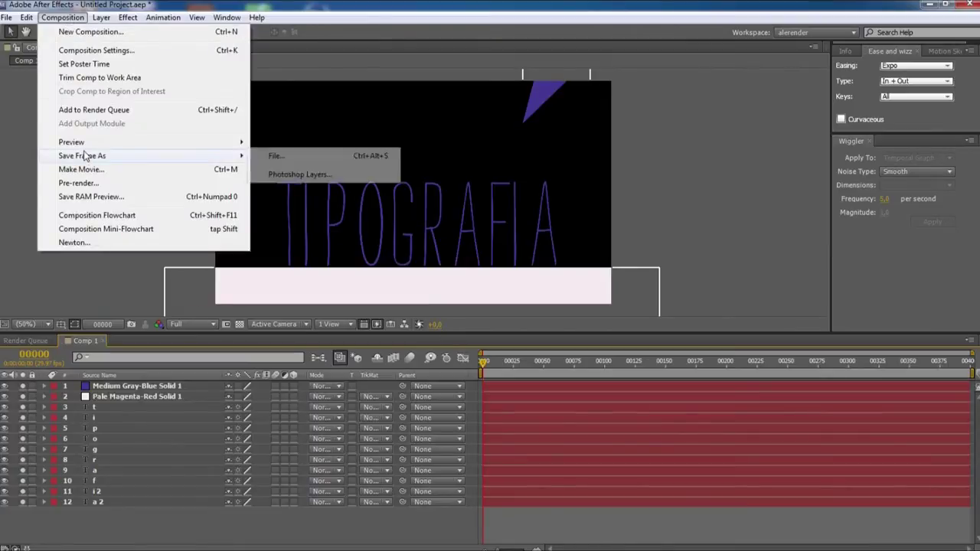
click(63, 243)
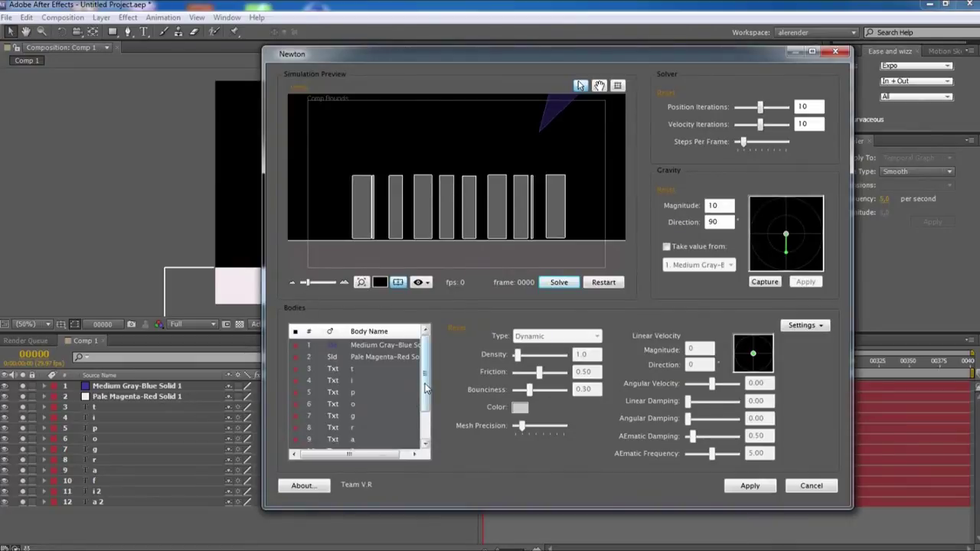
click(370, 345)
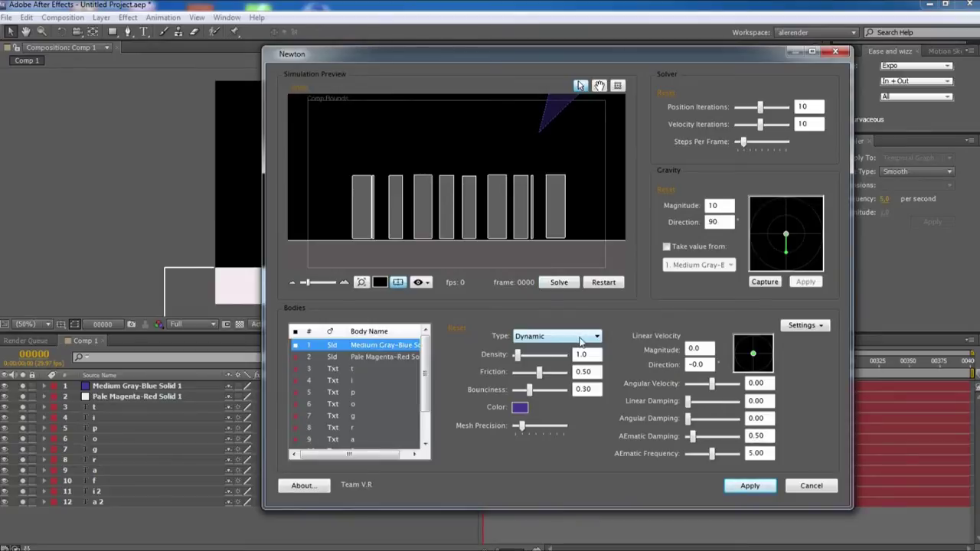
click(574, 339)
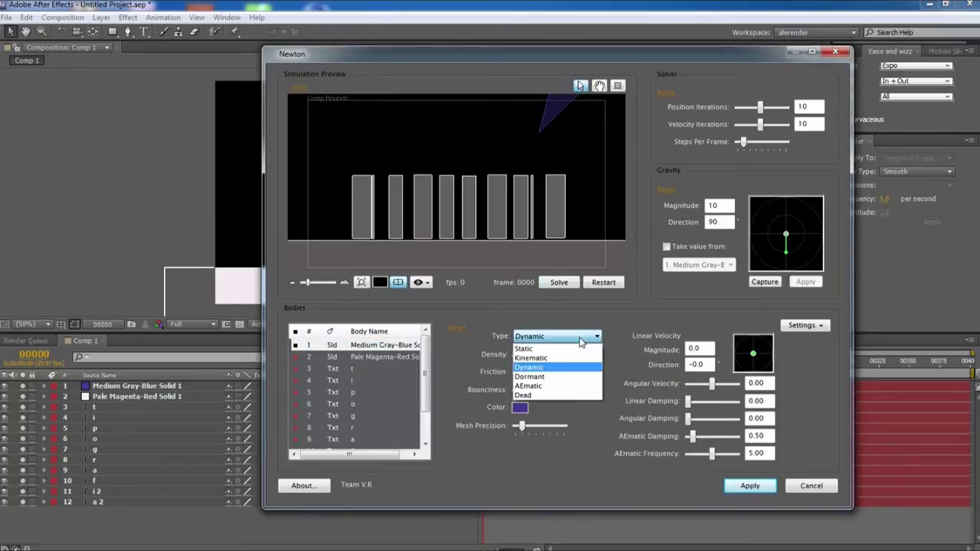
click(539, 367)
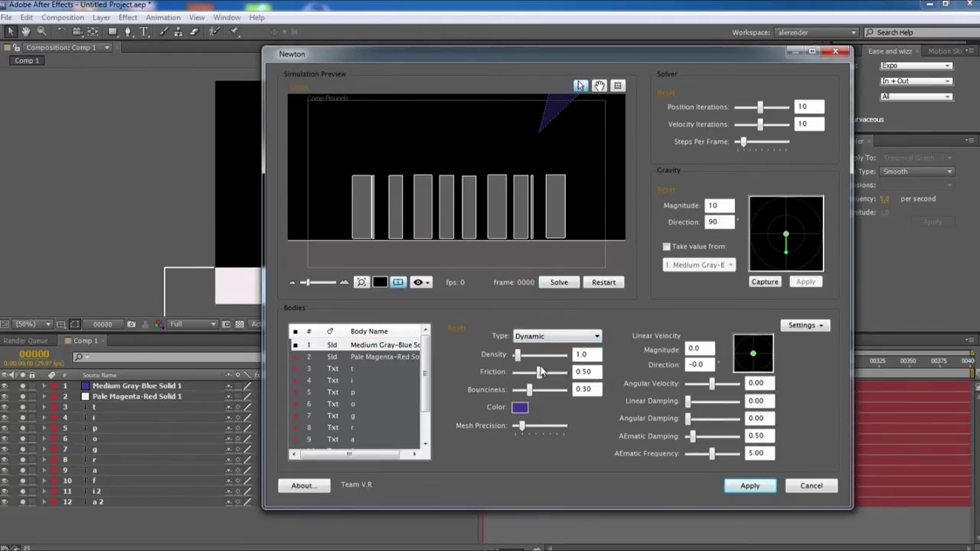
- Set the body type of the Pale Magenta-Red floor solid to Static
click(383, 357)
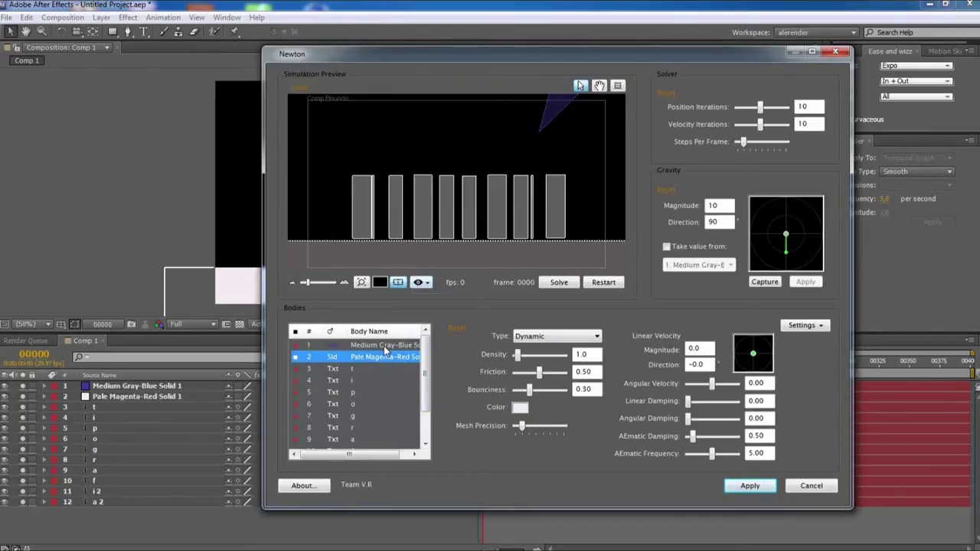
click(570, 337)
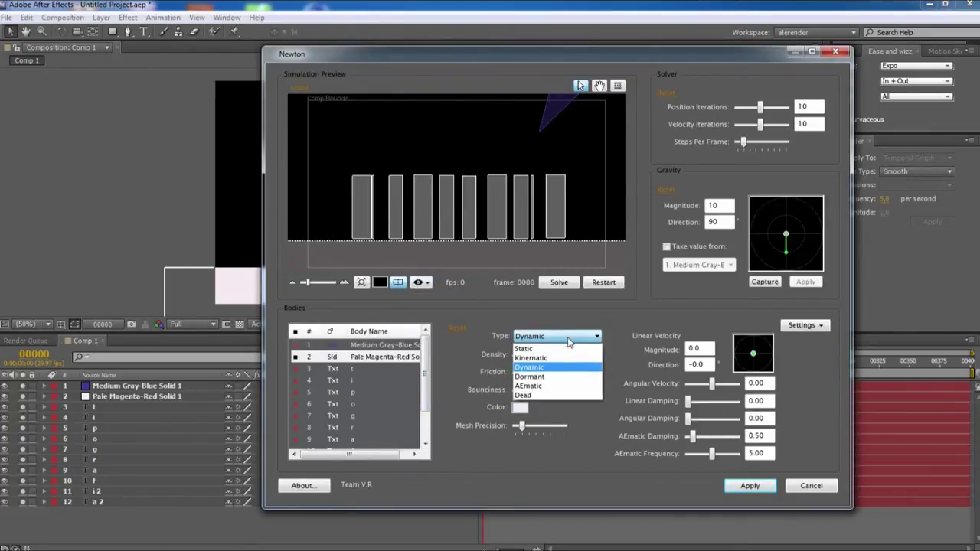
click(530, 366)
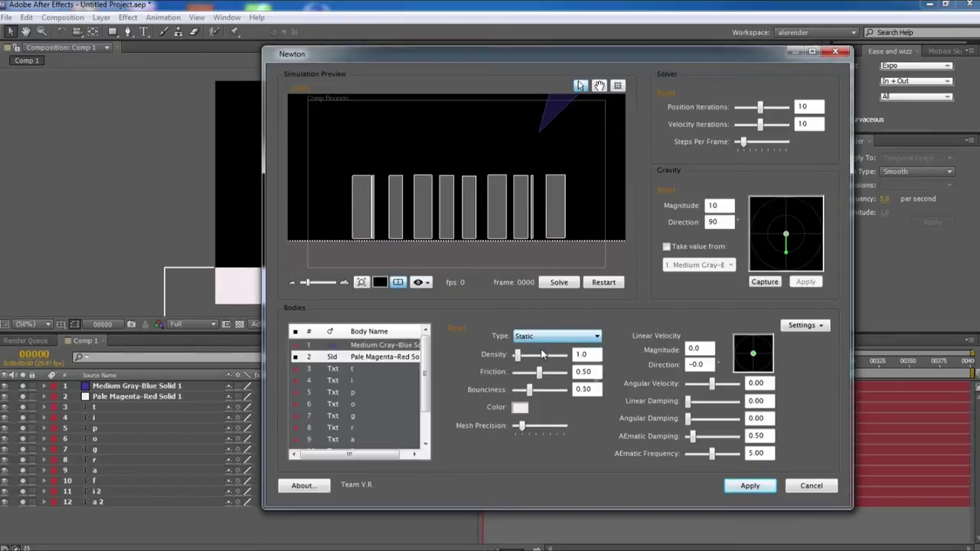
- Set the body type of all letter bodies from t to a 2 to AEmatic
click(354, 371)
scroll(417, 387, down, 1)
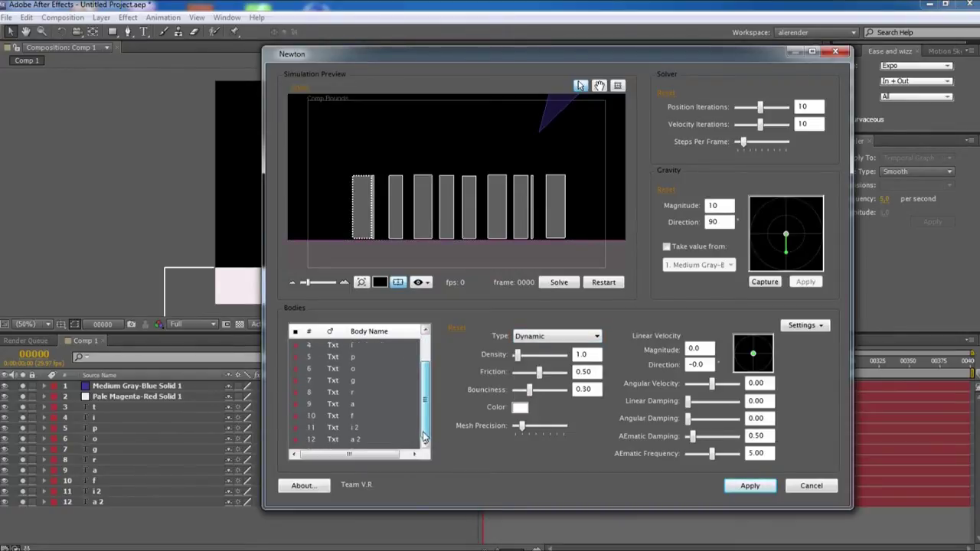
shift+click(367, 439)
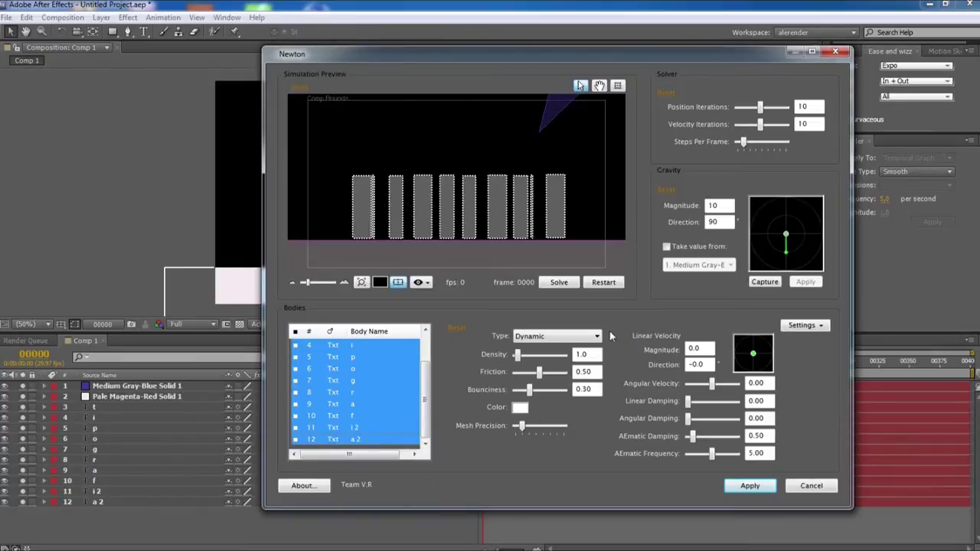
click(586, 341)
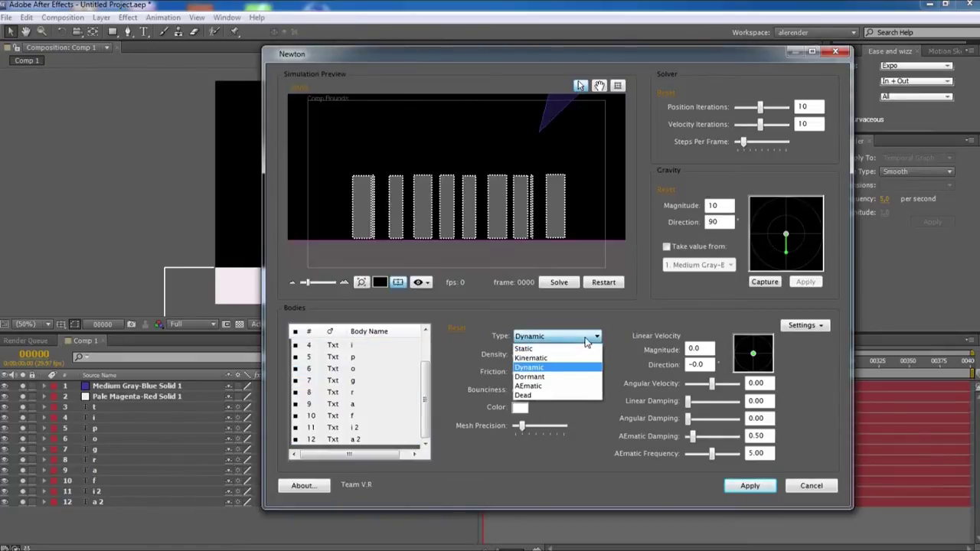
click(546, 387)
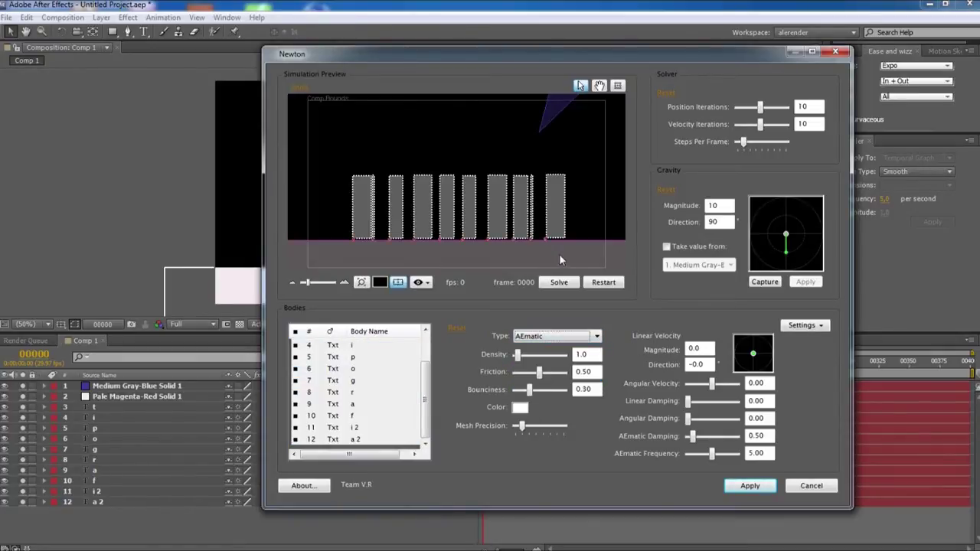
- Solve the Newton simulation and apply the animation for frames 0 to 315 to the current composition
click(559, 282)
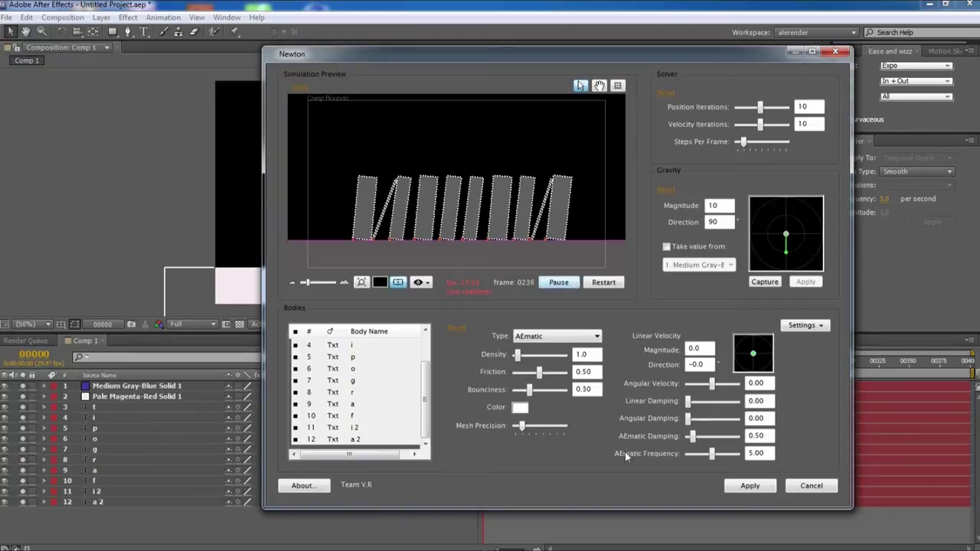
click(750, 487)
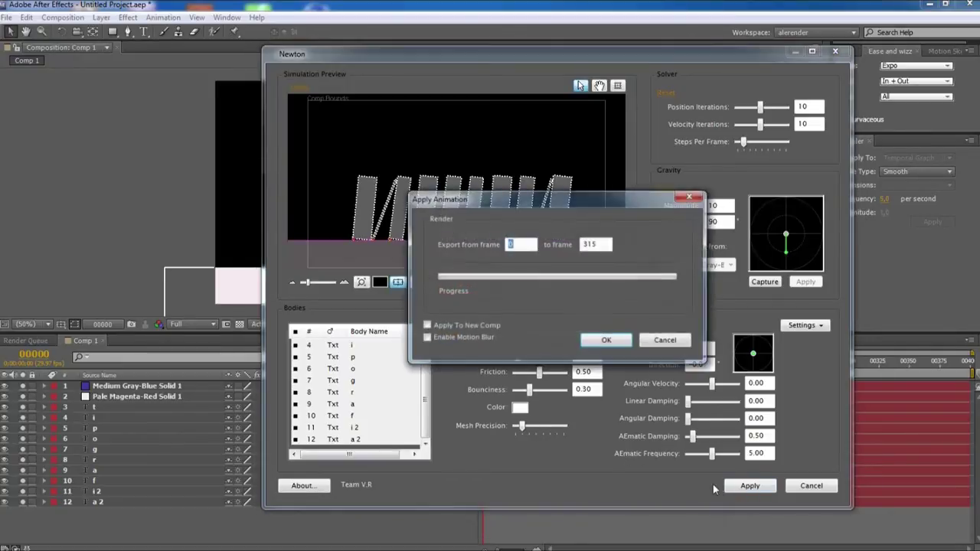
click(607, 340)
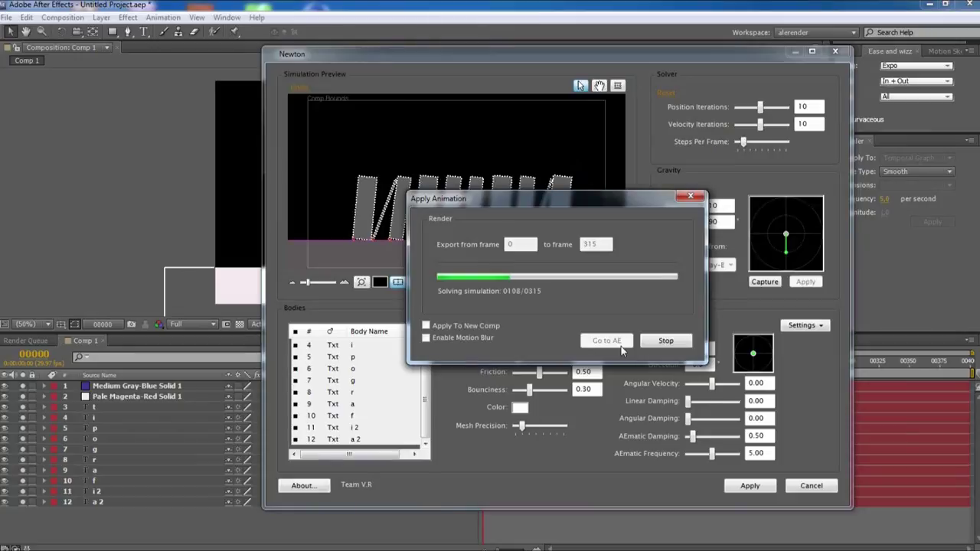
click(608, 340)
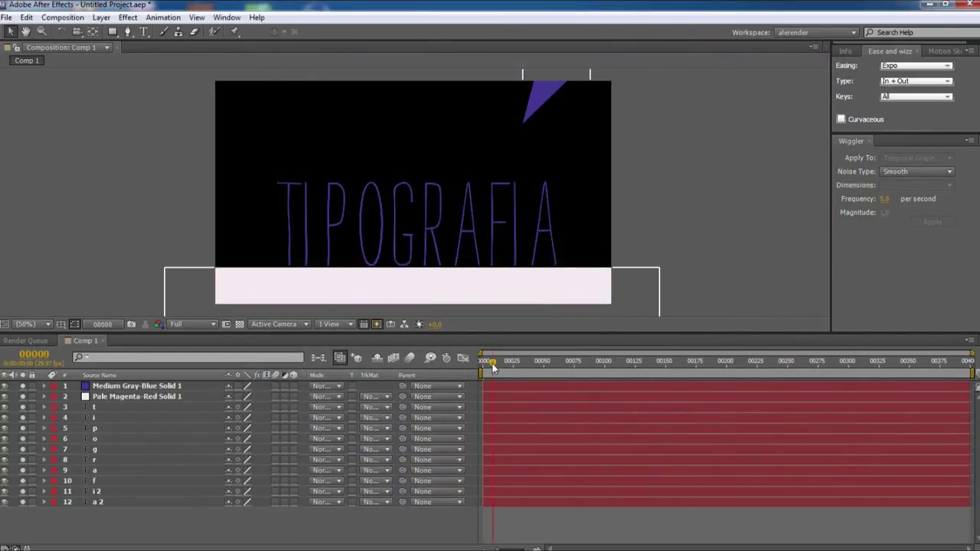
- Scrub the timeline and play a RAM preview of the simulated animation from frame 0, and stop the playback
click(545, 362)
drag(554, 367, 464, 367)
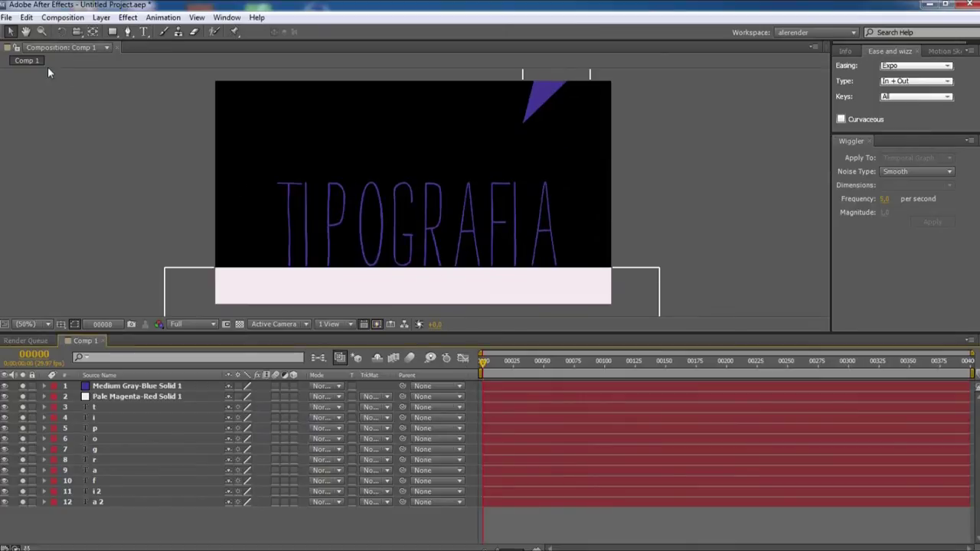
click(63, 17)
mouse_move(76, 140)
click(291, 140)
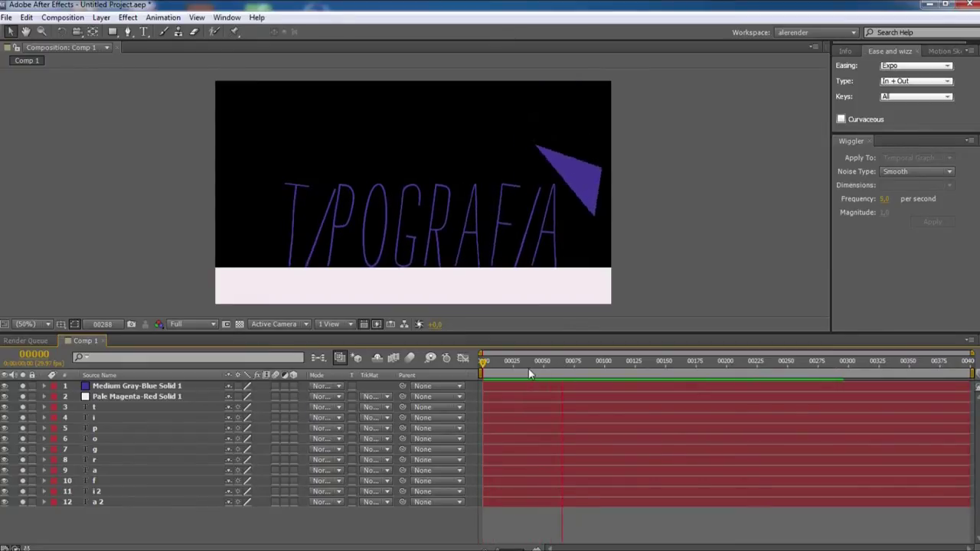
key(space)
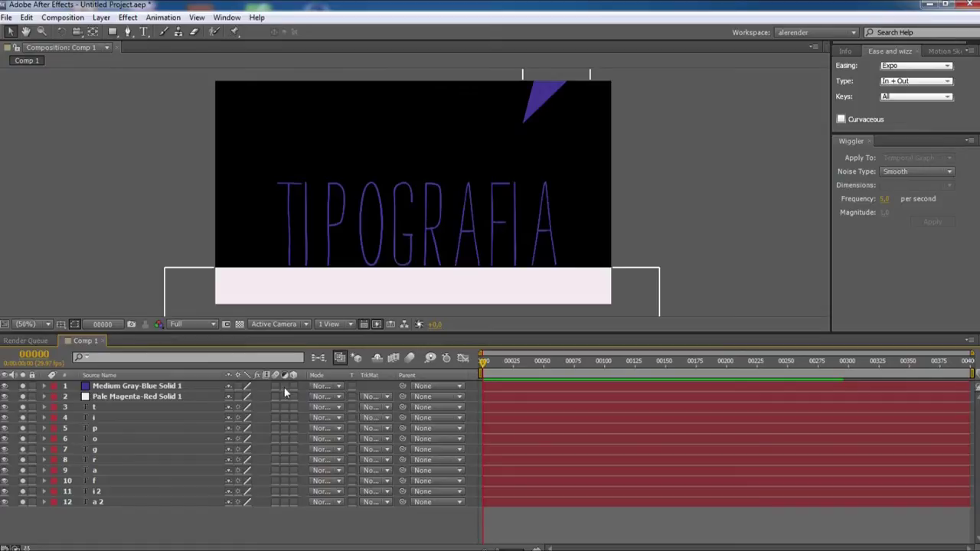
- Make all existing layers 3D, and create a 1280 px wide solid at composition size in orange
drag(291, 451, 291, 511)
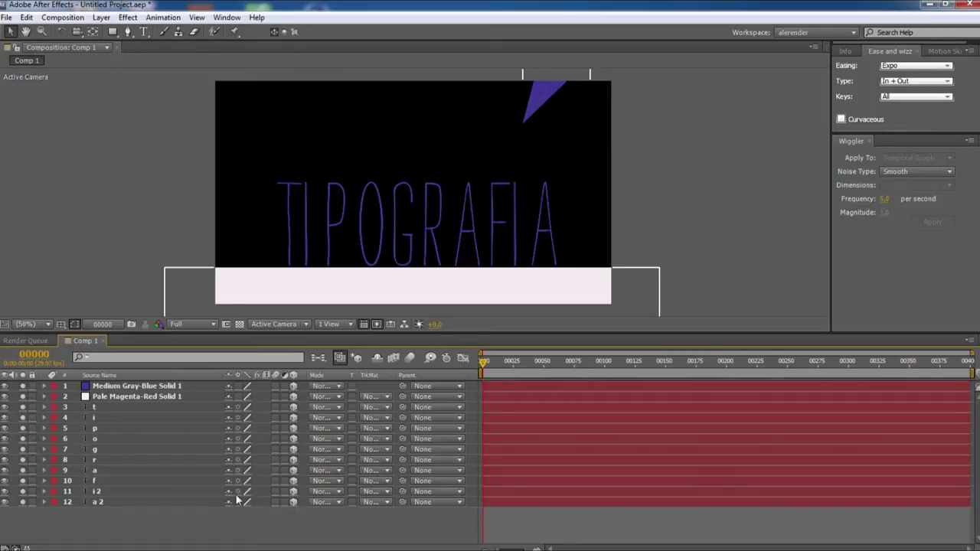
click(101, 16)
mouse_move(107, 32)
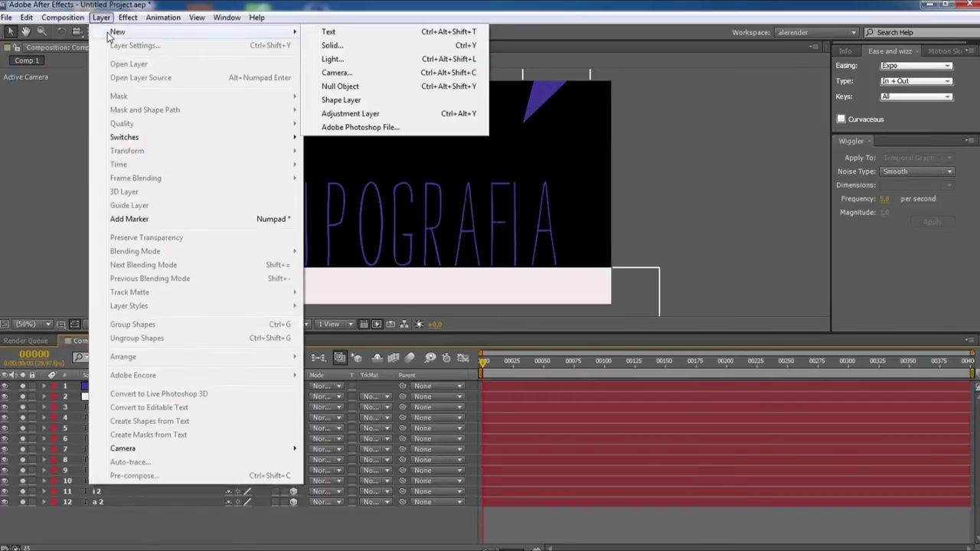
click(352, 48)
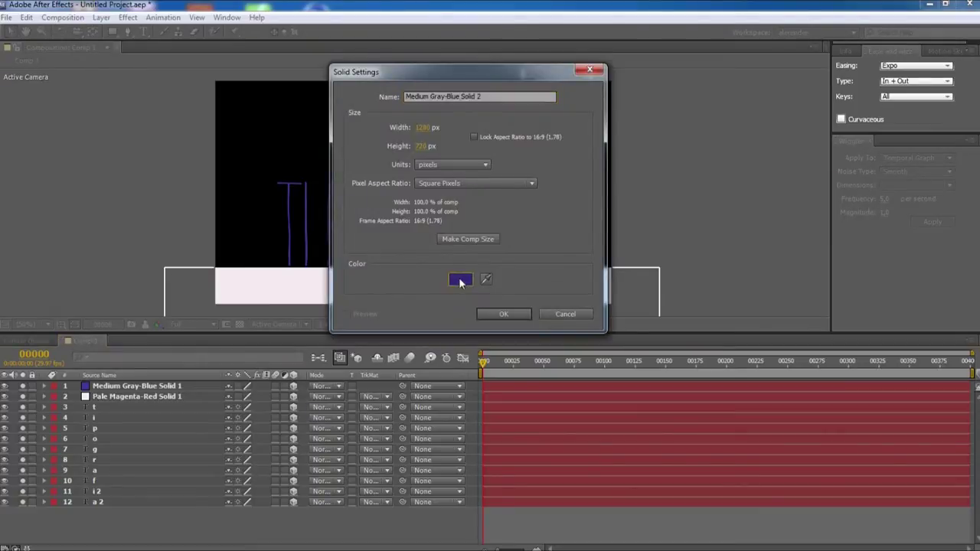
click(460, 283)
drag(779, 315, 784, 403)
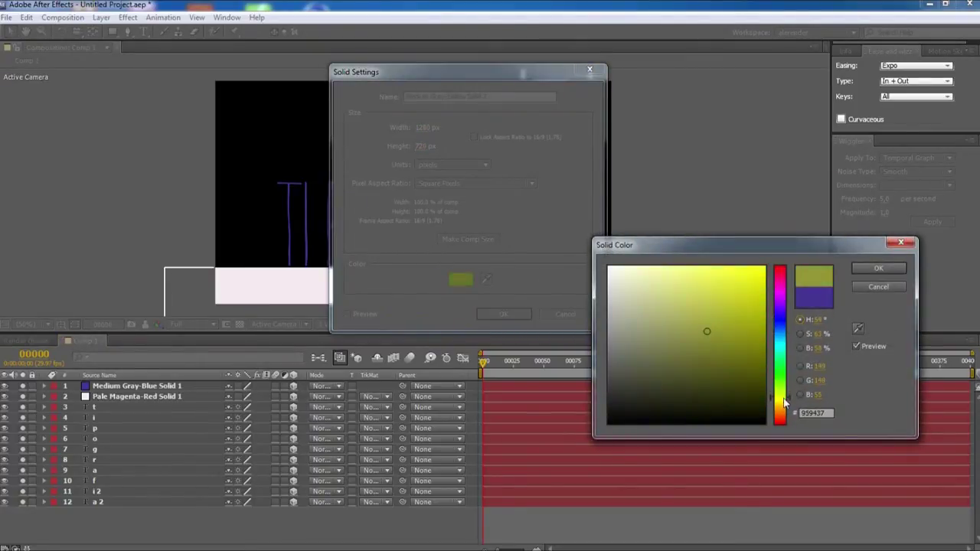
mouse_move(765, 301)
mouse_down()
mouse_move(761, 278)
mouse_move(760, 289)
mouse_up()
drag(792, 403, 792, 405)
click(858, 268)
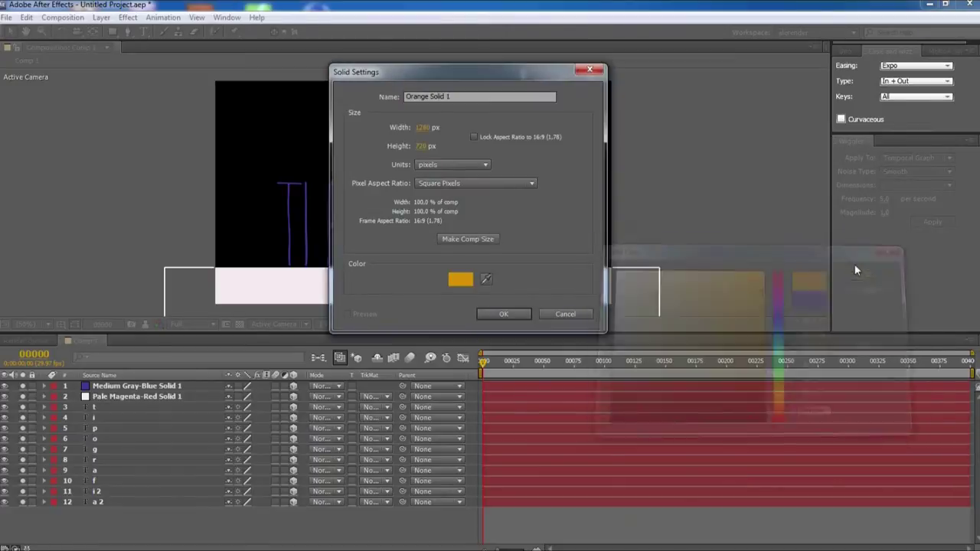
key(Return)
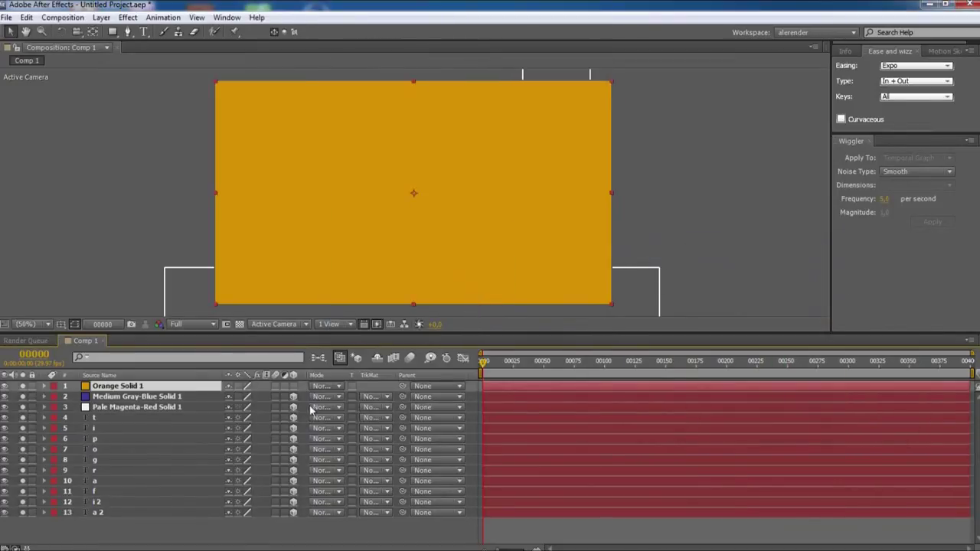
- Place the orange solid as a 3D layer beneath all others, and rename the three solids acento, piso and fondo
click(293, 386)
drag(172, 387, 164, 525)
click(98, 375)
click(119, 386)
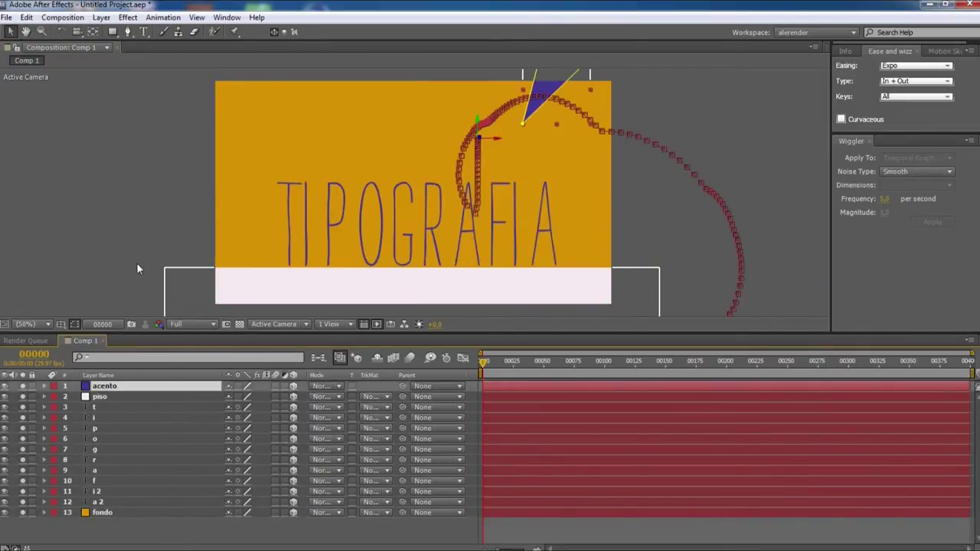
click(373, 541)
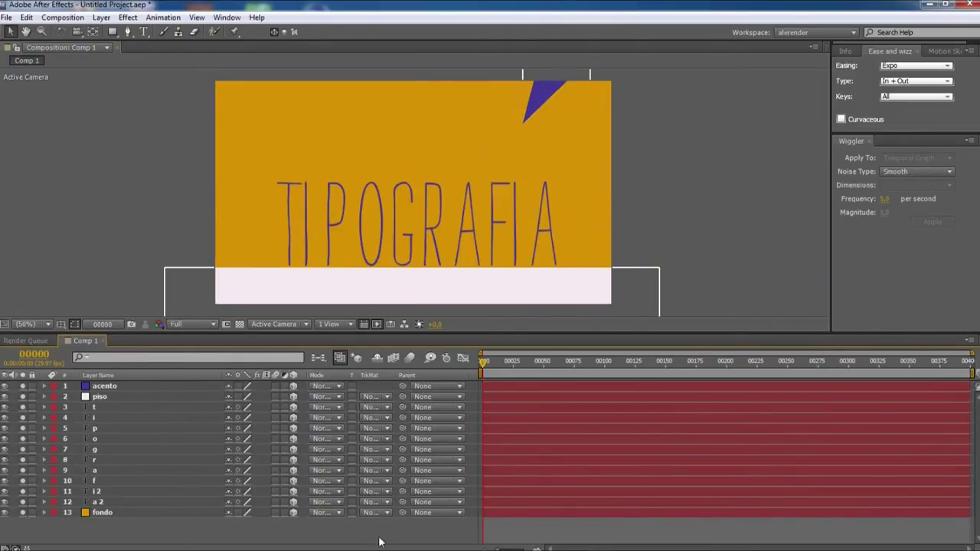
- Add a new camera layer to the composition
click(101, 17)
mouse_move(120, 34)
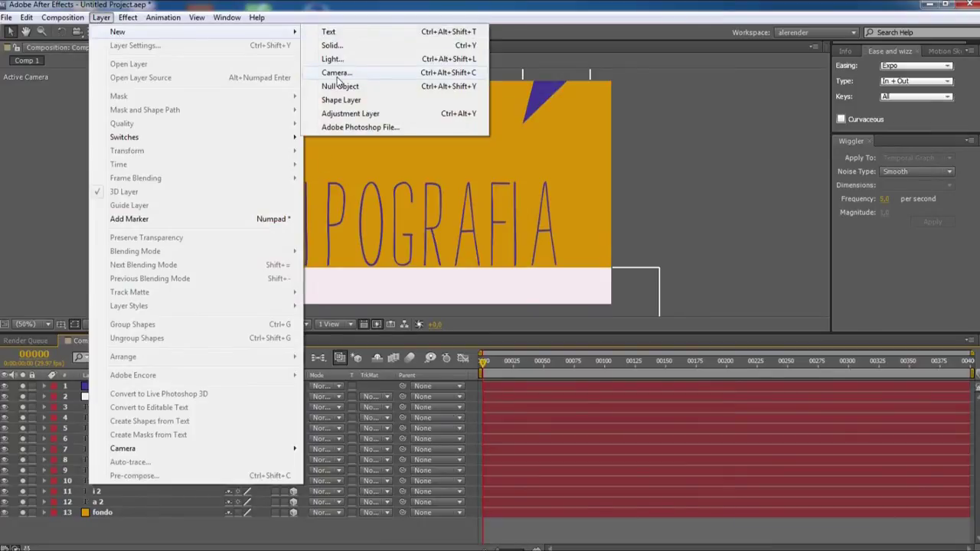
click(337, 74)
click(739, 366)
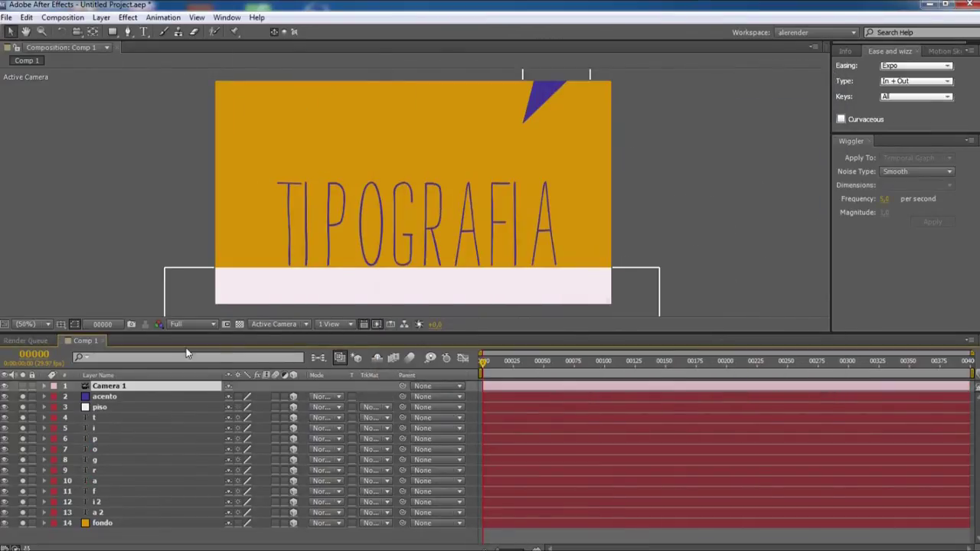
- Add a white Point light with 100% intensity and Casts Shadows enabled, and move it slightly up and to the right
click(101, 17)
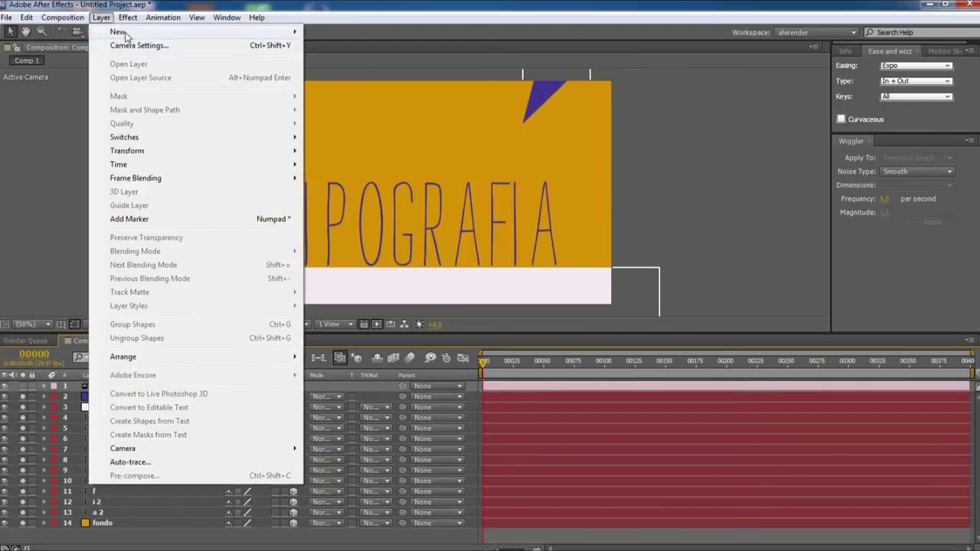
mouse_move(123, 33)
click(337, 57)
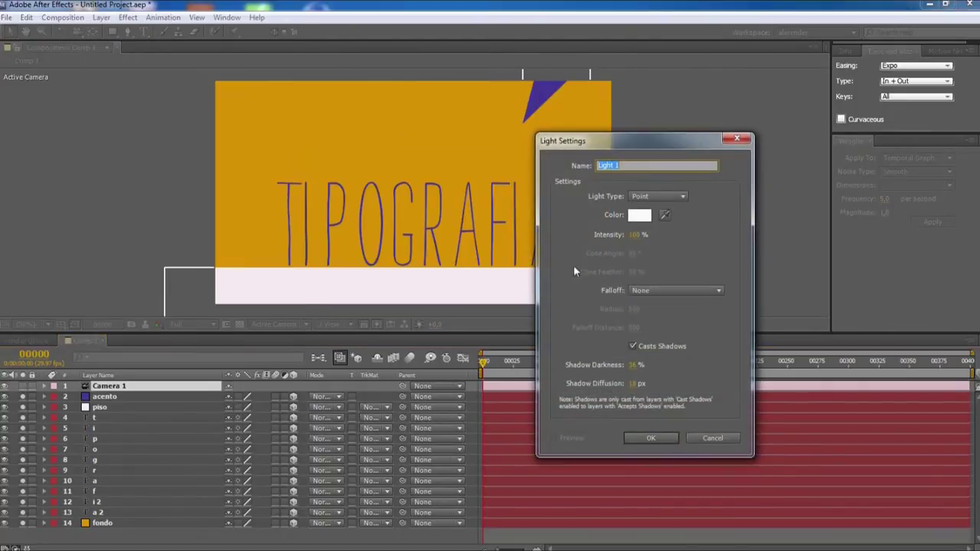
click(652, 436)
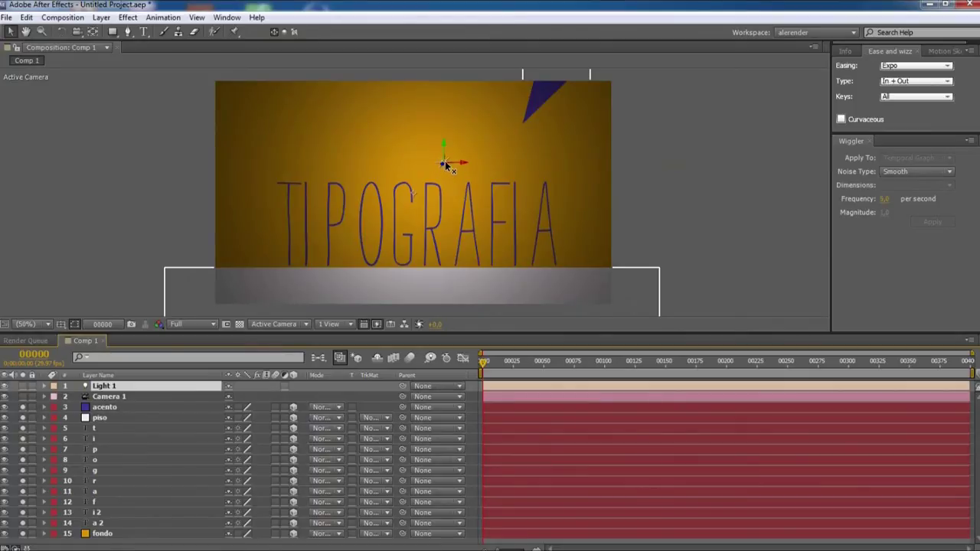
drag(446, 166, 525, 175)
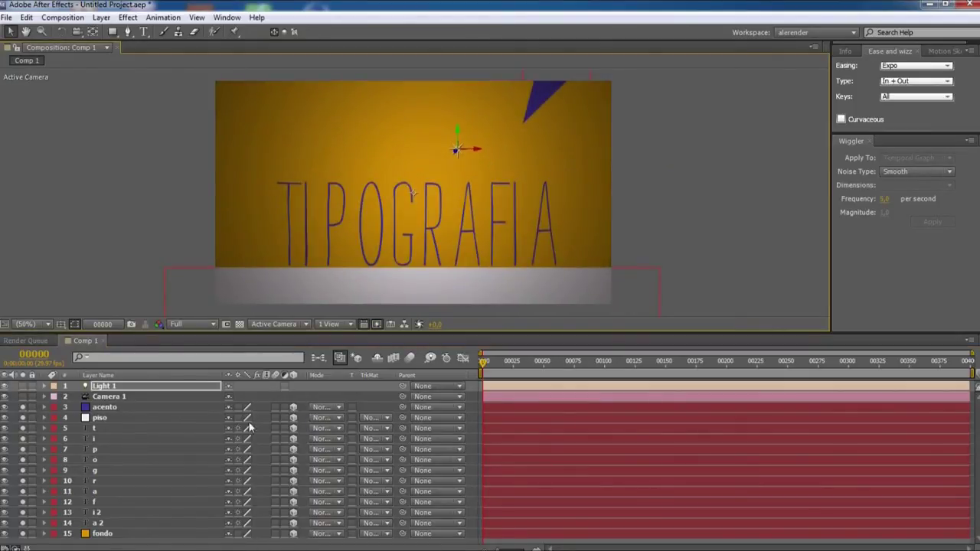
- Enlarge the fondo solid so it extends beyond the composition frame, and give the timeline more room
click(98, 533)
drag(611, 81, 658, 63)
drag(504, 335, 504, 290)
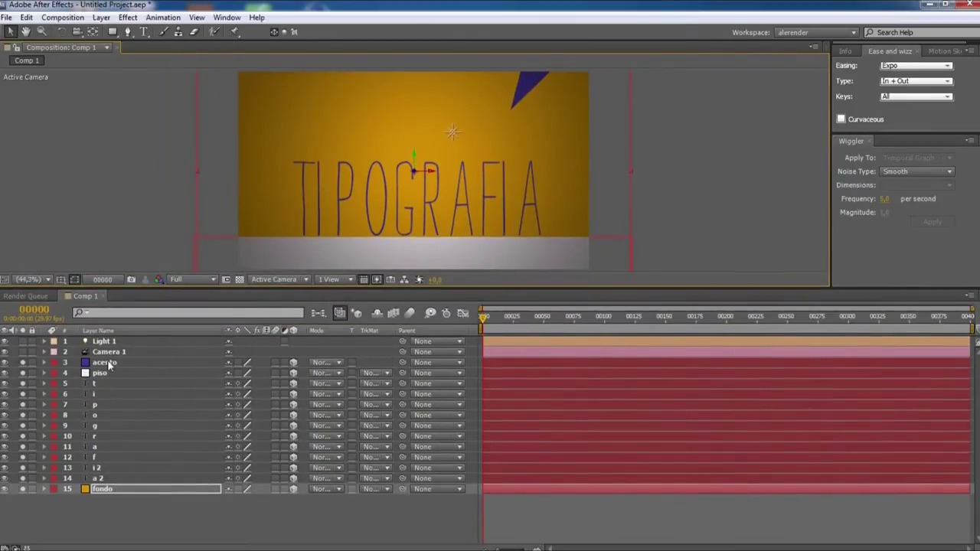
- Review the shadow settings in the options of Light 1
click(45, 341)
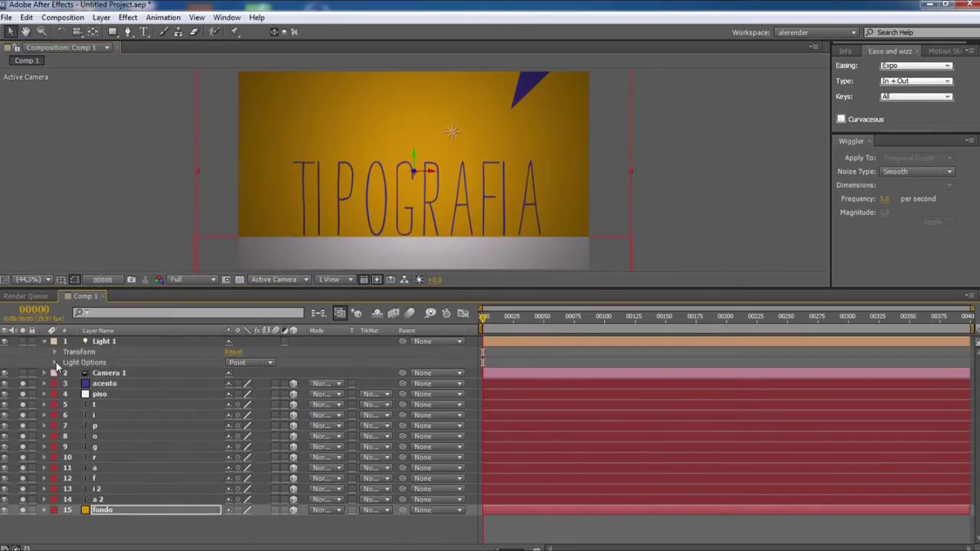
click(56, 362)
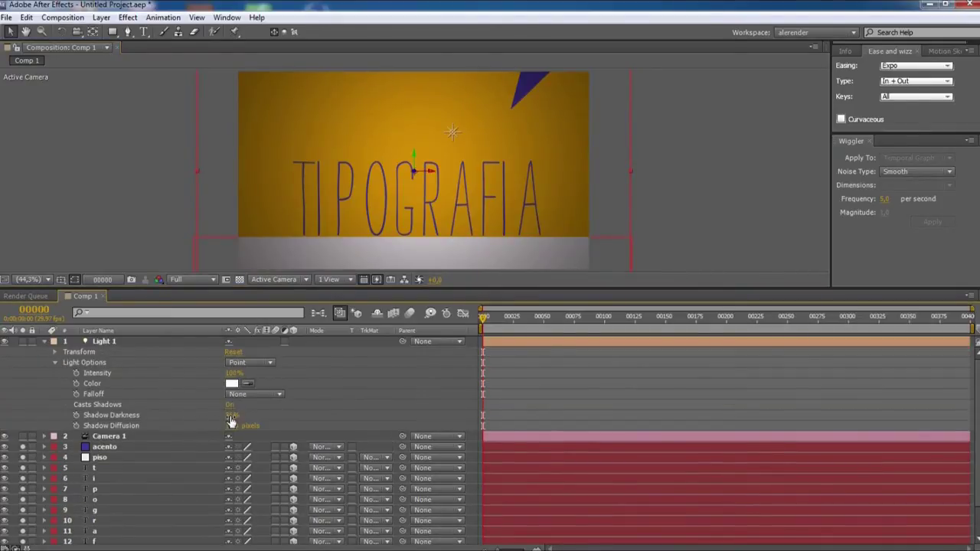
click(46, 342)
- Turn on Casts Shadows in the material options of all layers from acento to a 2
click(106, 364)
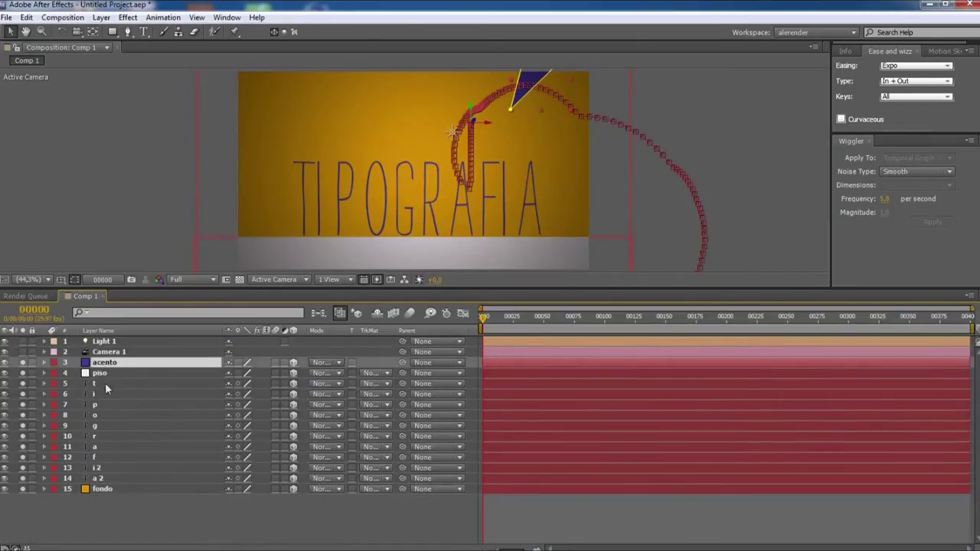
click(100, 478)
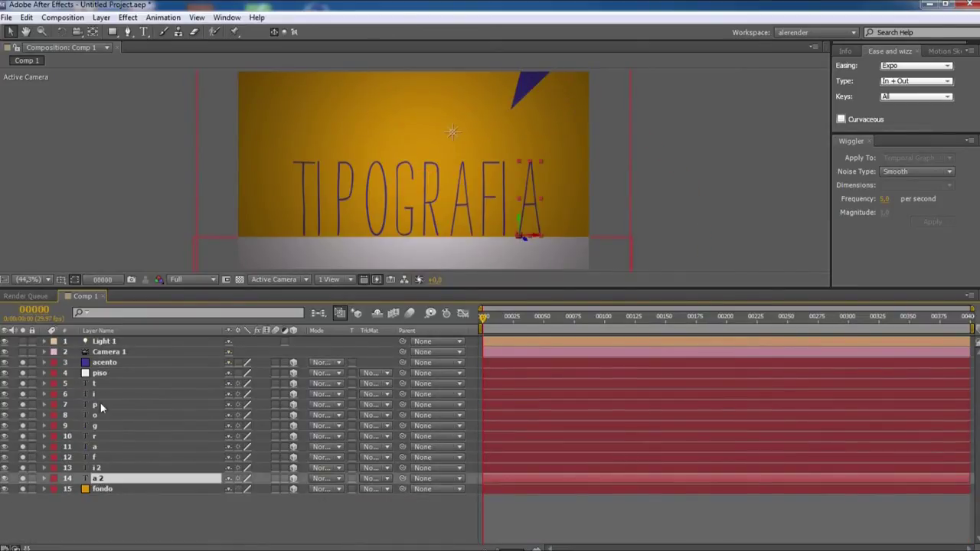
click(104, 363)
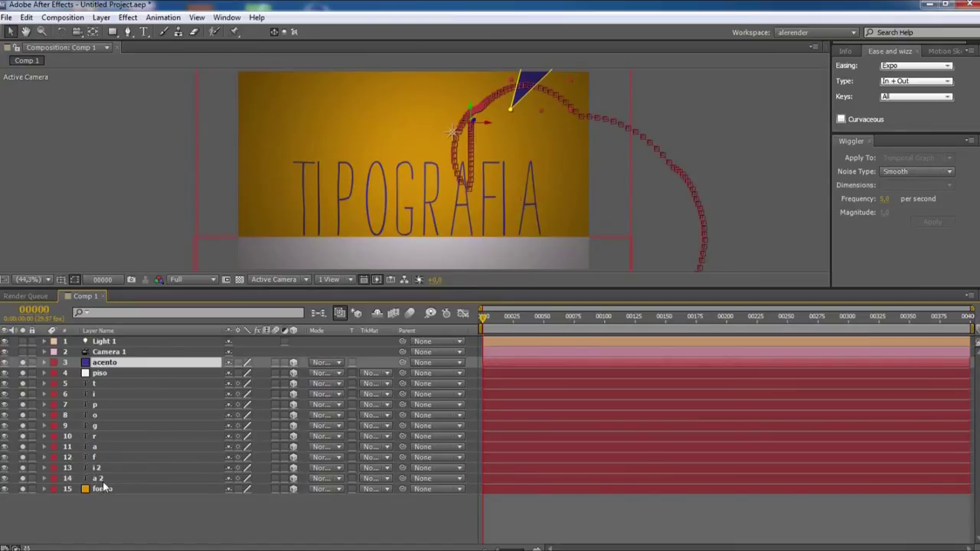
click(100, 478)
click(105, 363)
shift+click(99, 478)
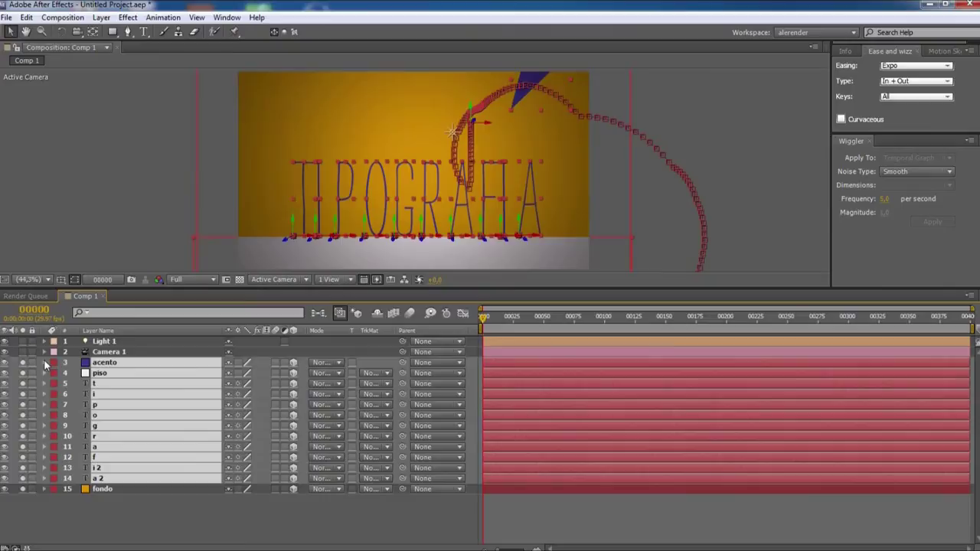
click(44, 362)
click(55, 394)
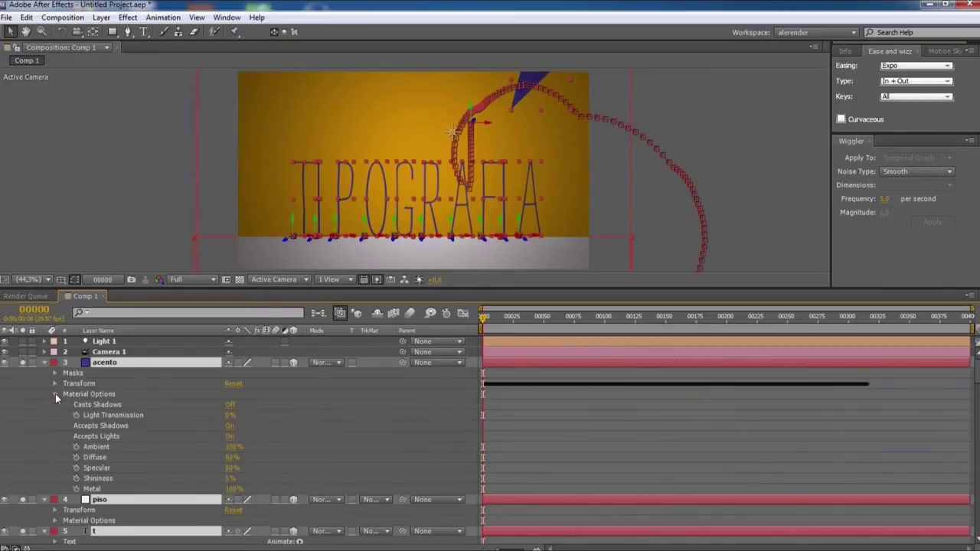
click(229, 405)
click(130, 405)
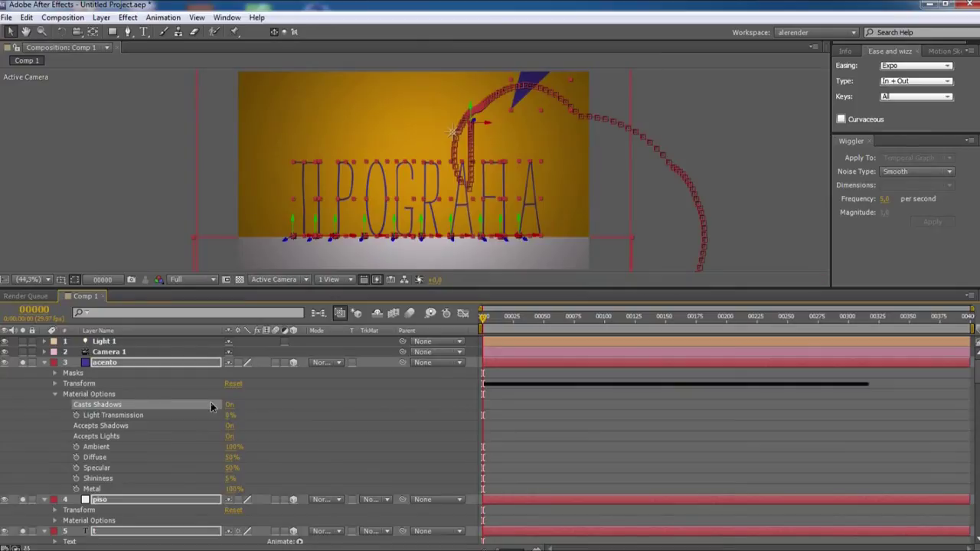
click(44, 365)
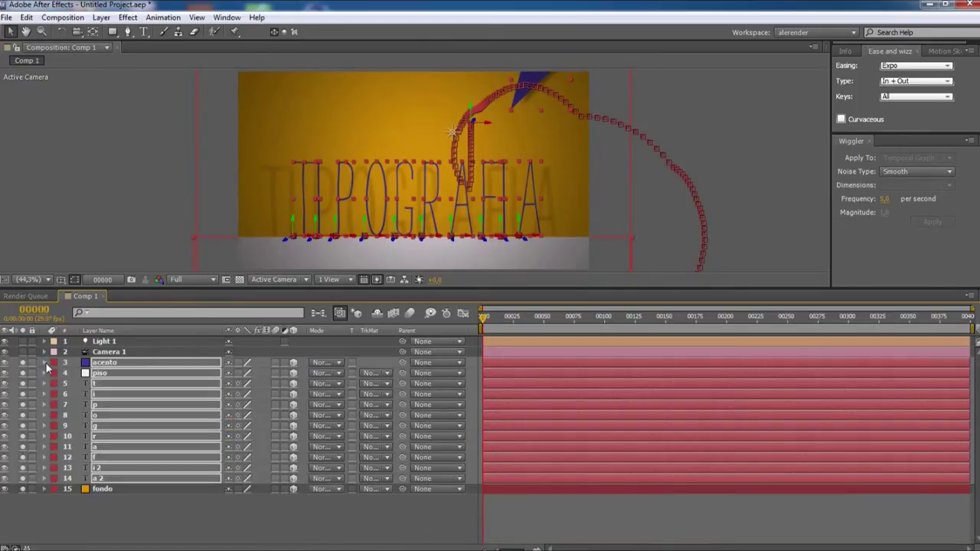
click(180, 520)
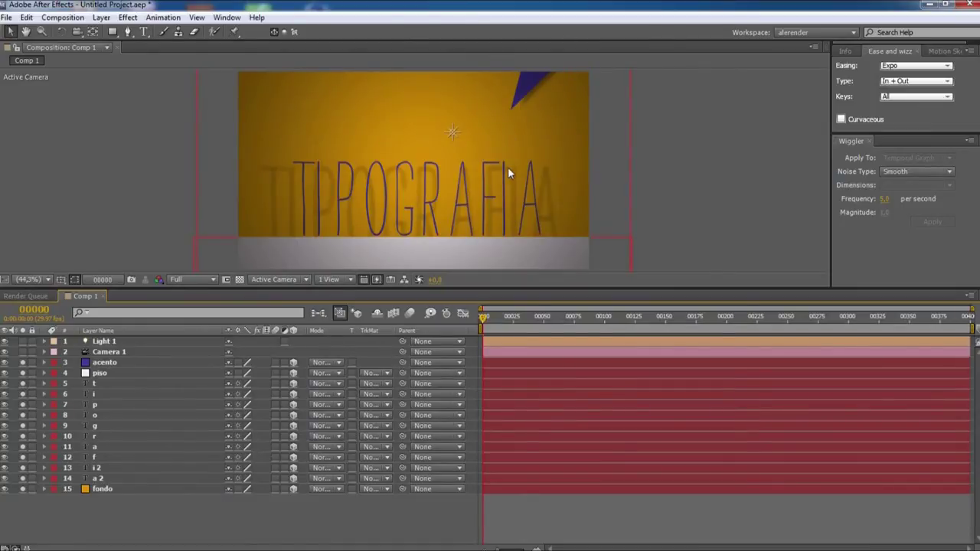
- Preview the animation with shadows, and examine the keyframes of layer t by scrubbing to frame 114 and back to frame 0
key(space)
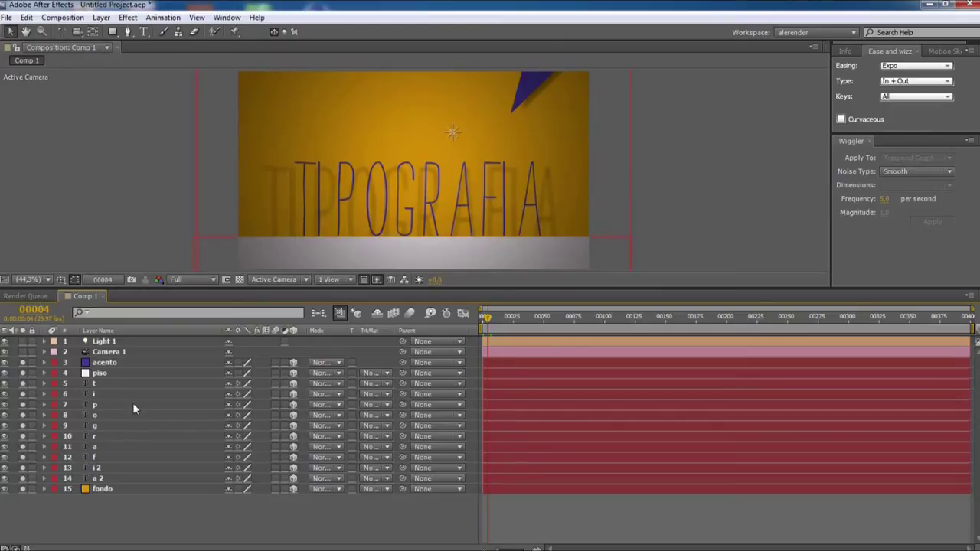
click(101, 375)
click(98, 384)
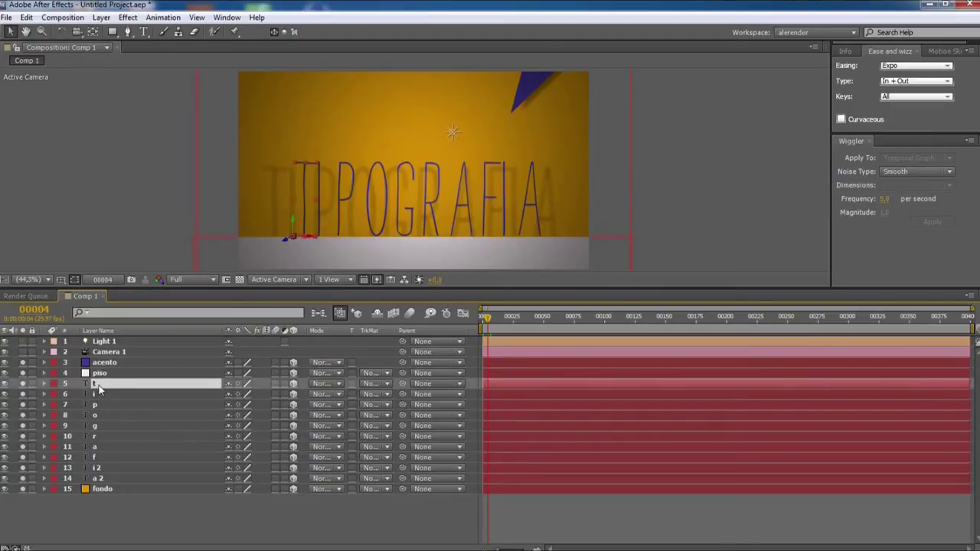
key(u)
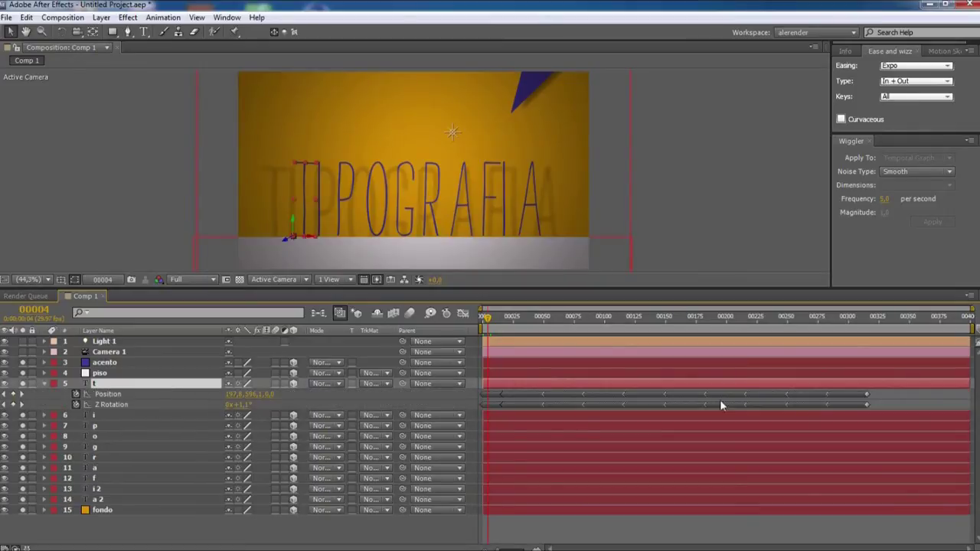
drag(489, 334, 623, 338)
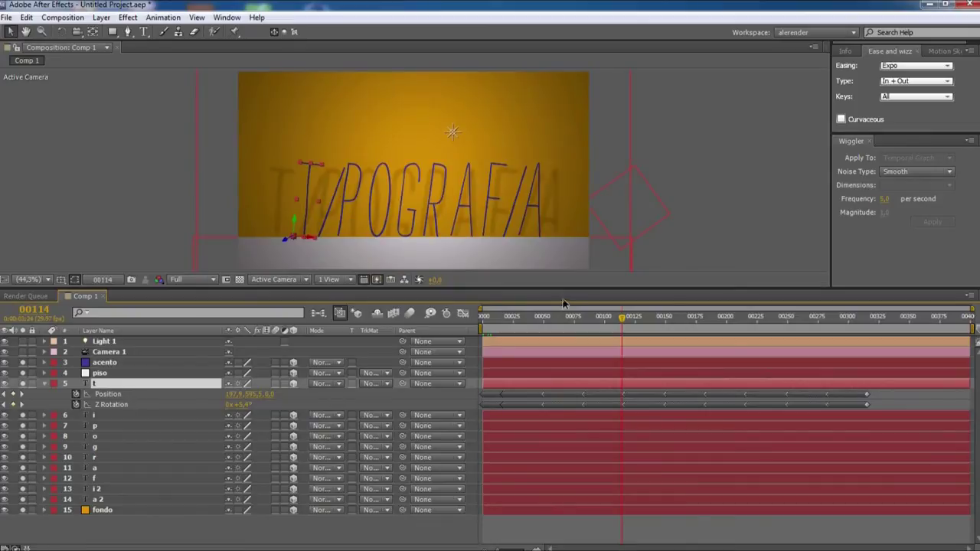
drag(486, 334, 473, 349)
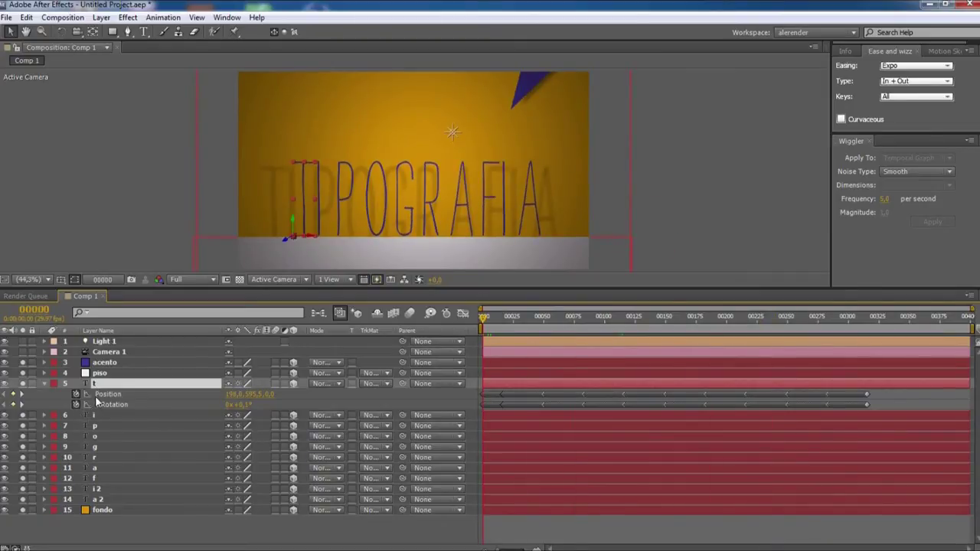
- Move the piso layer directly above fondo, and shift all layers from acento to piso about 25 frames later
drag(100, 373, 99, 499)
shift+click(103, 509)
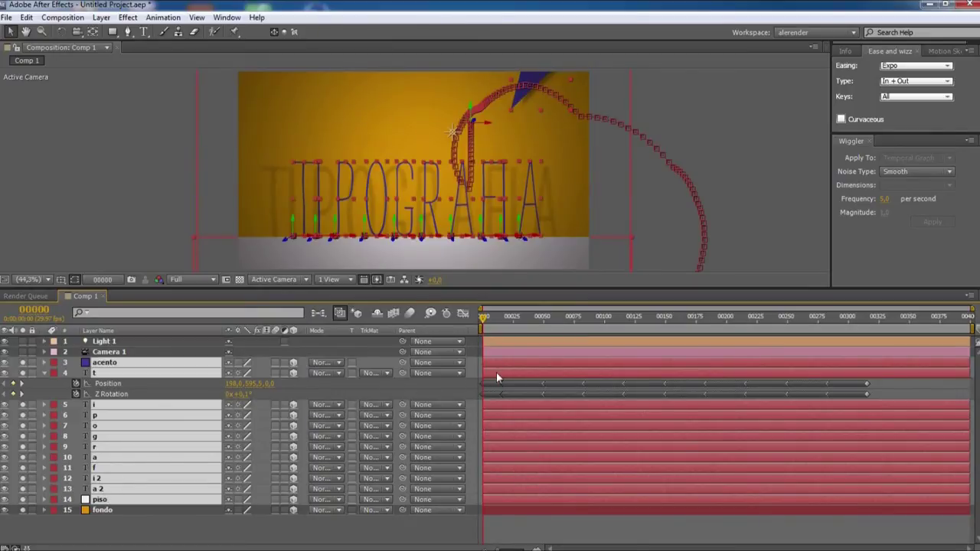
drag(499, 371, 530, 374)
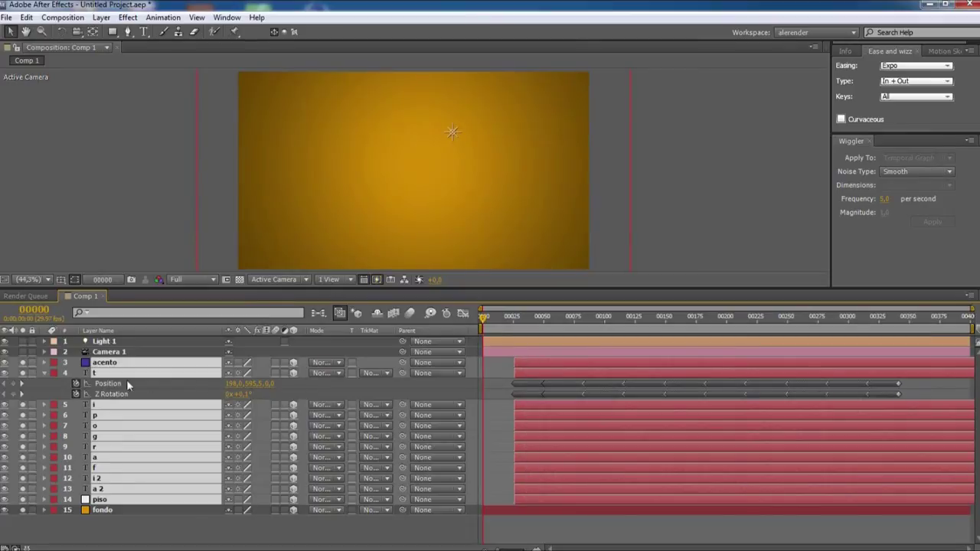
- Extend the start of the layers from acento to piso back to frame 0, and reveal their keyframes
click(45, 373)
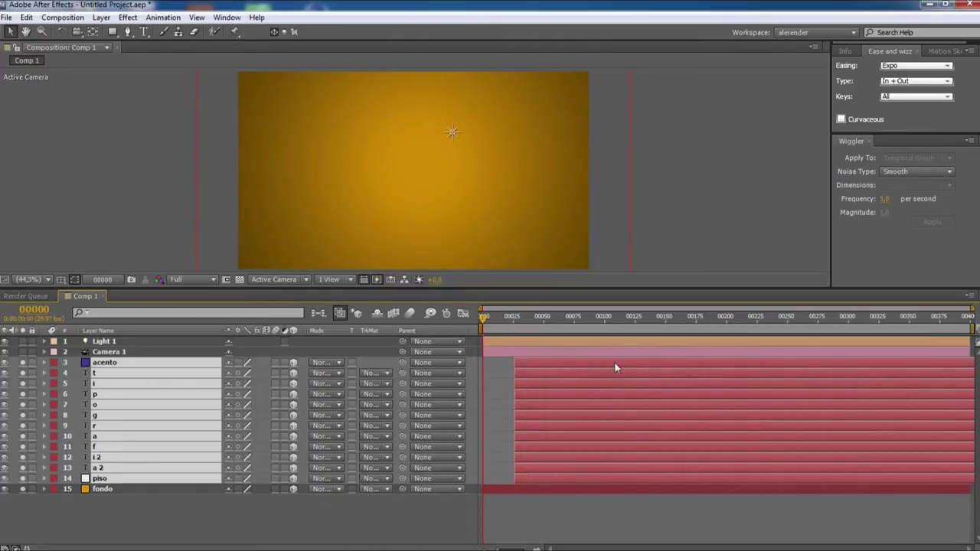
drag(512, 365, 482, 362)
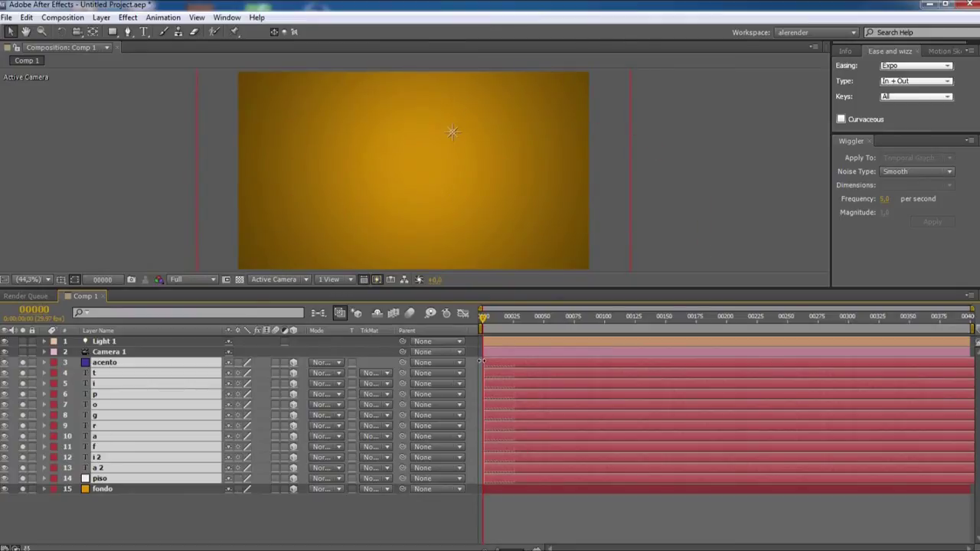
key(u)
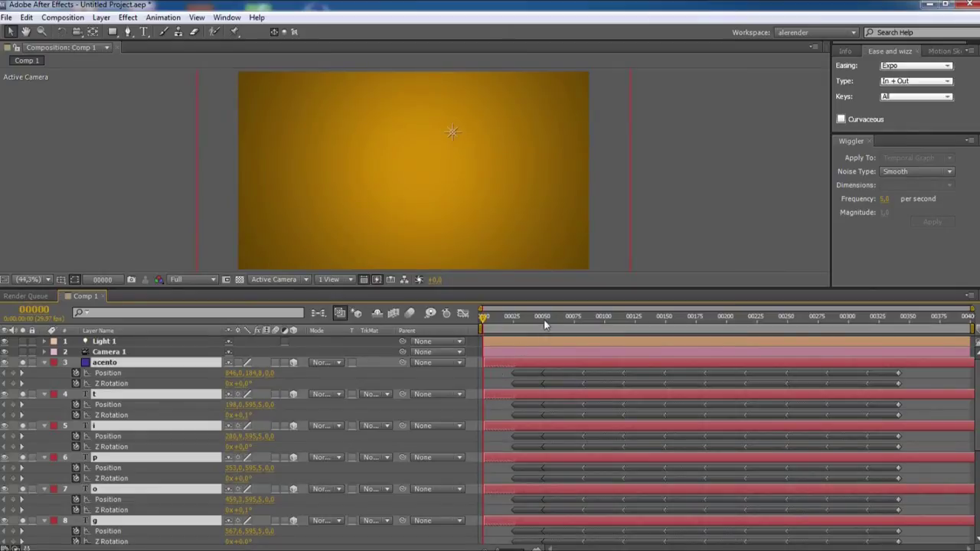
- Collapse the revealed keyframe properties of every layer from acento to a 2
drag(556, 292, 554, 312)
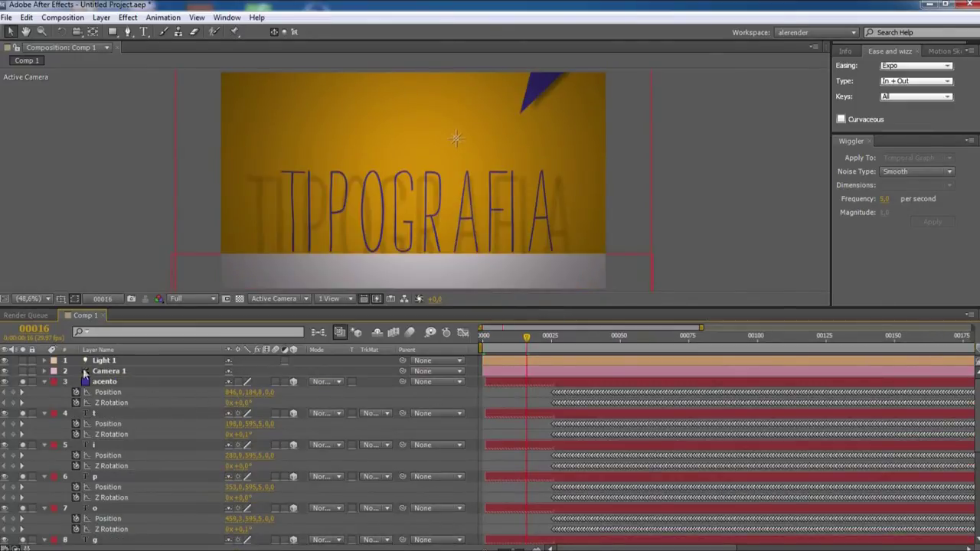
click(44, 381)
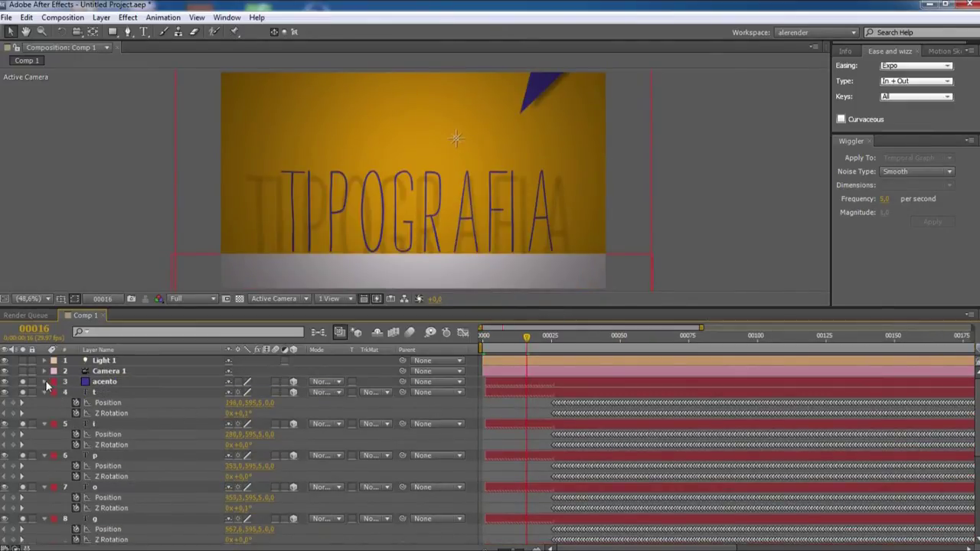
click(44, 392)
click(45, 402)
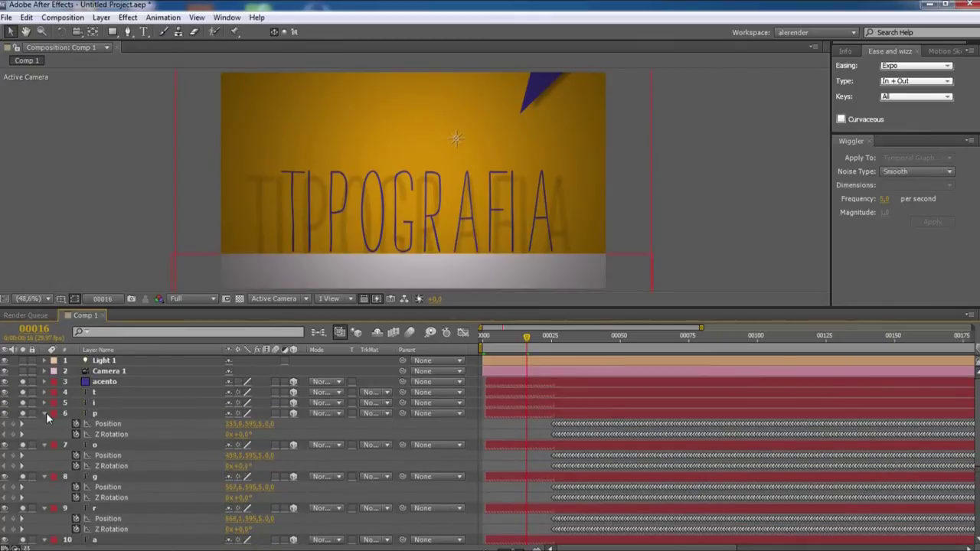
click(45, 416)
click(44, 424)
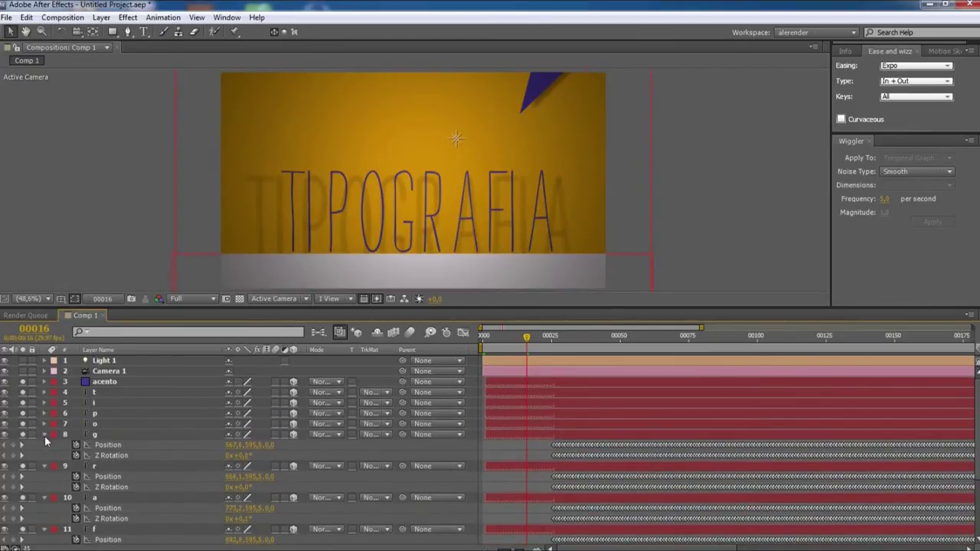
click(44, 434)
click(44, 444)
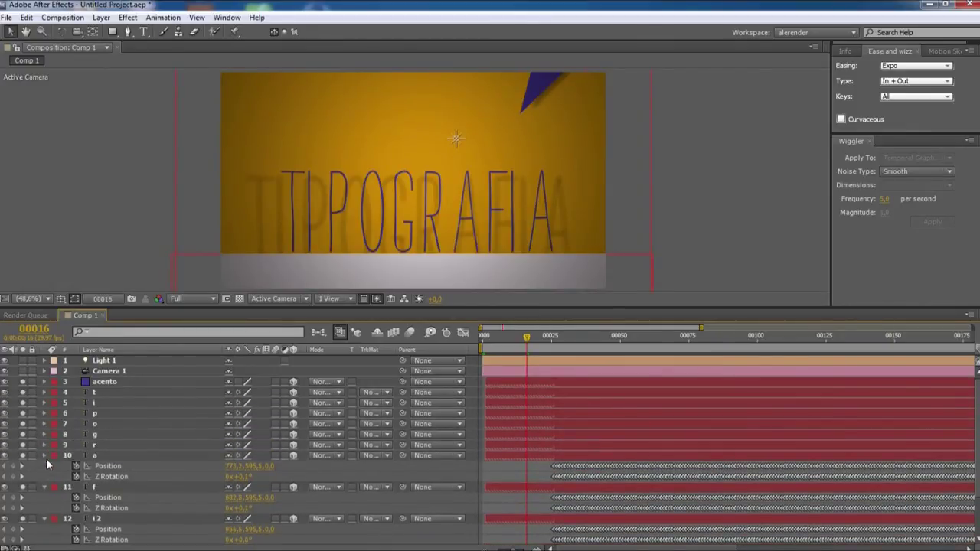
click(45, 456)
click(44, 466)
click(45, 476)
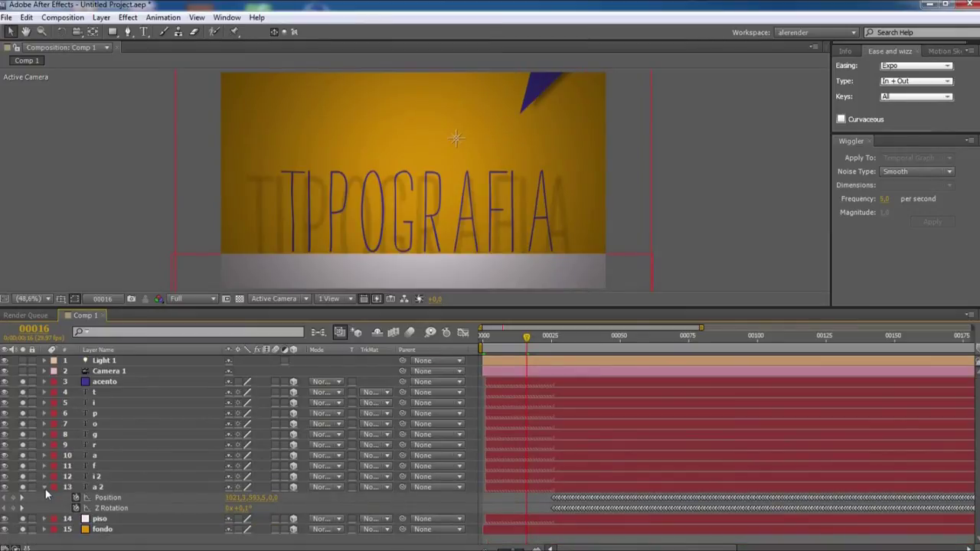
click(44, 486)
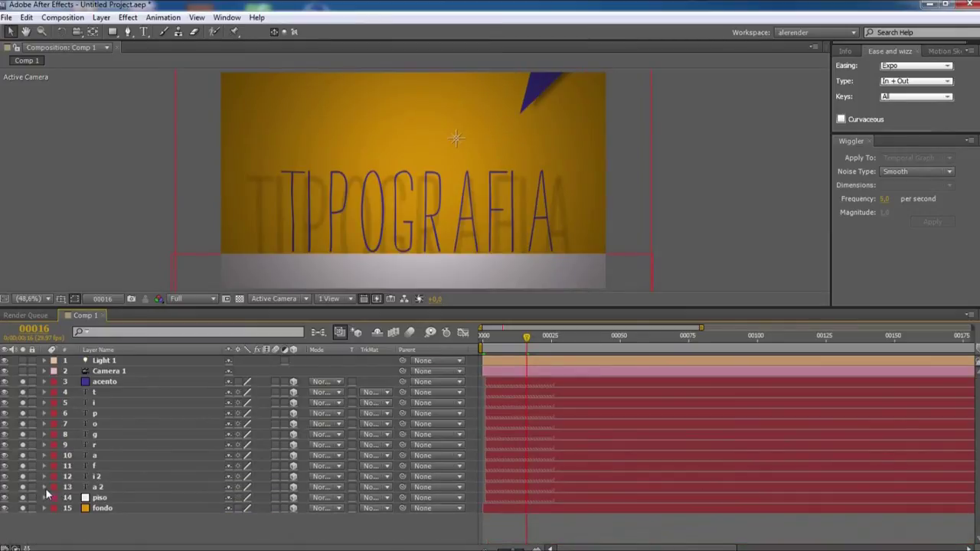
- At frame 16, move the letter layers t to a 2 straight up out of frame to Y about -32, and reveal their Position
click(98, 392)
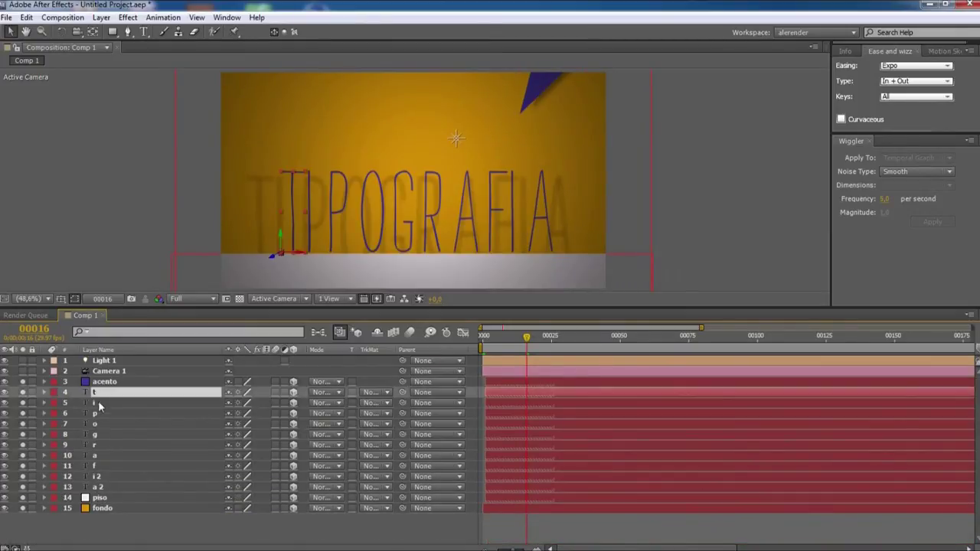
shift+click(99, 489)
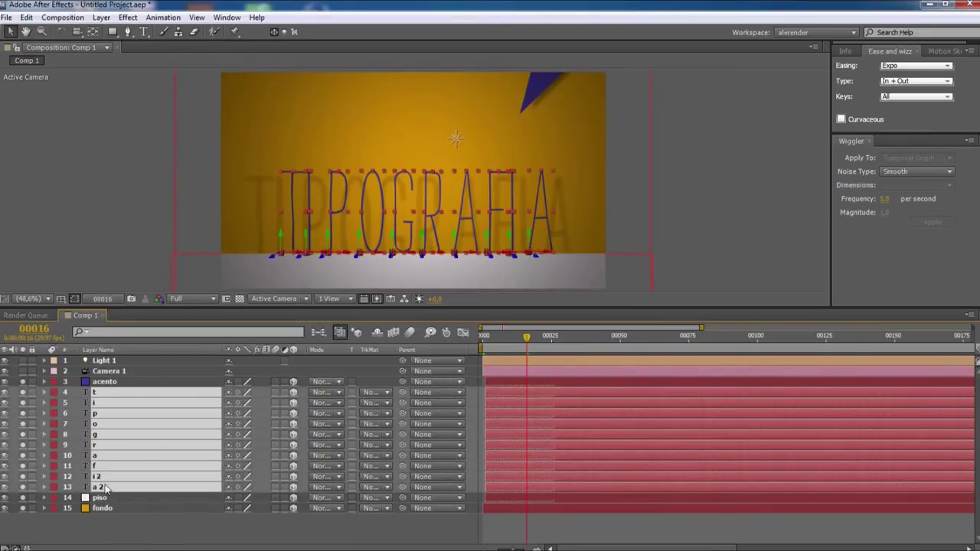
drag(393, 241, 399, 51)
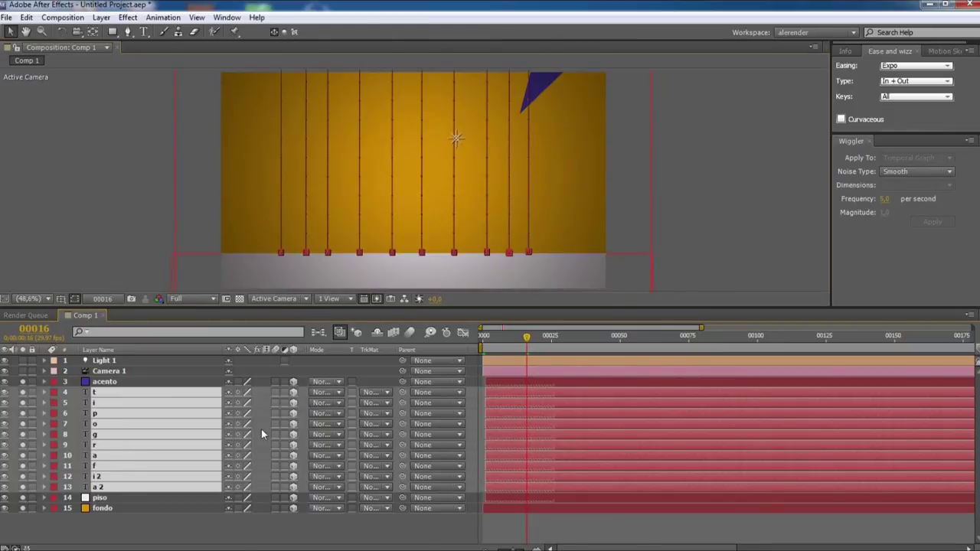
key(p)
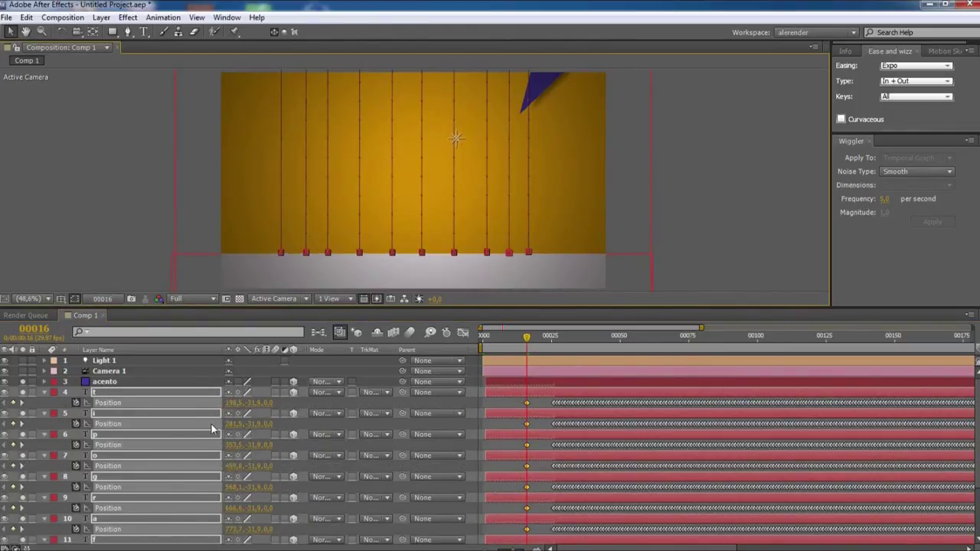
- Shift the out-of-frame Position keyframes of all letter layers from frame 16 back to frame 4
drag(539, 403, 518, 545)
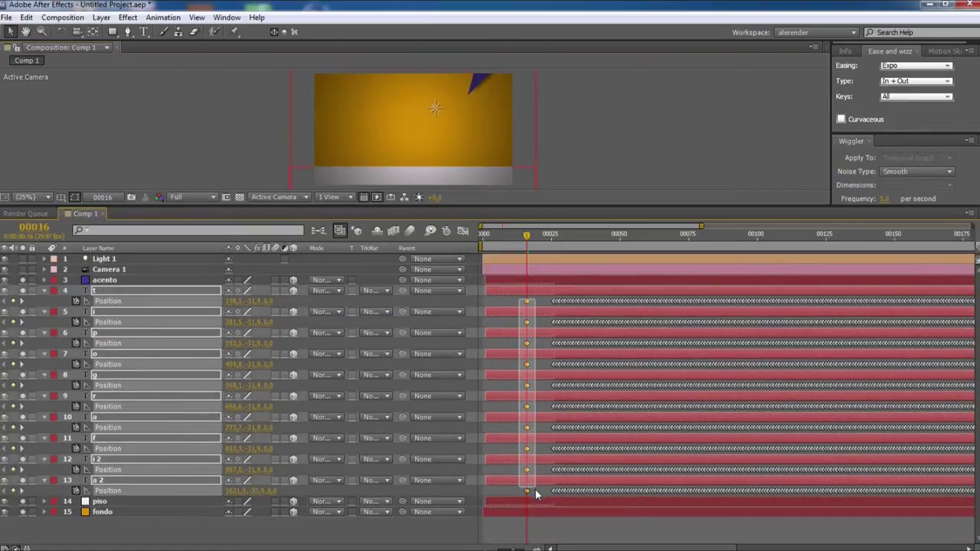
drag(536, 495, 531, 492)
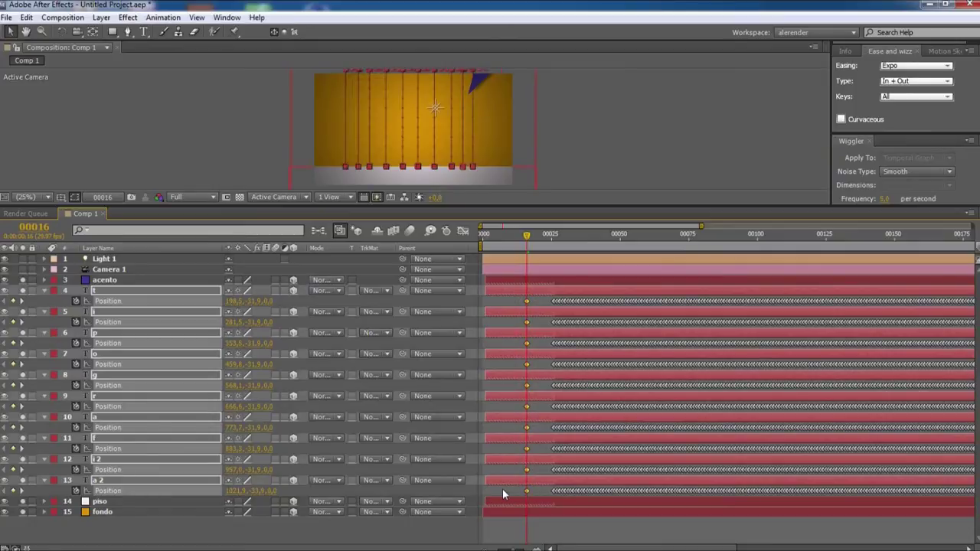
key(alt+shift+Left)
key(alt+Left)
key(alt+Left)
key(alt+Left)
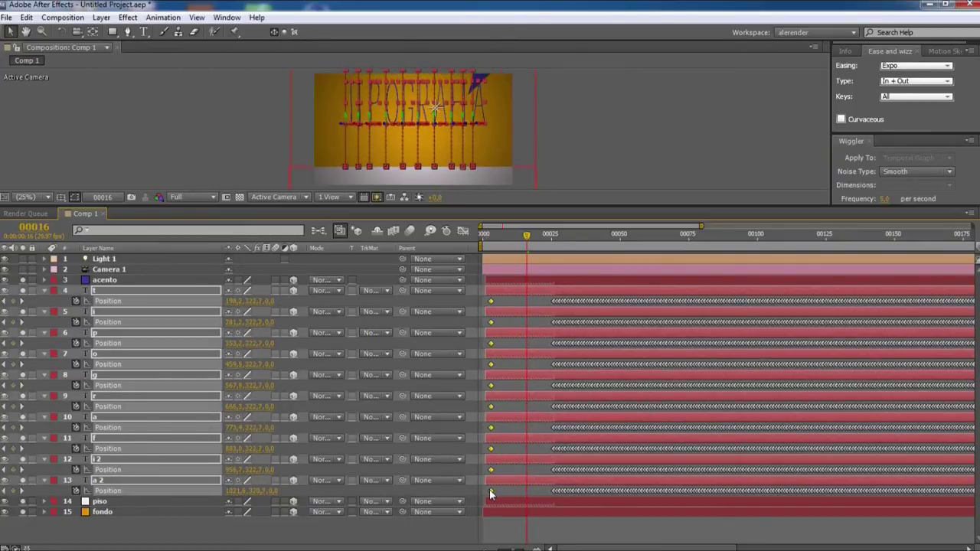
mouse_move(490, 493)
mouse_down()
mouse_move(536, 494)
mouse_move(496, 491)
mouse_up()
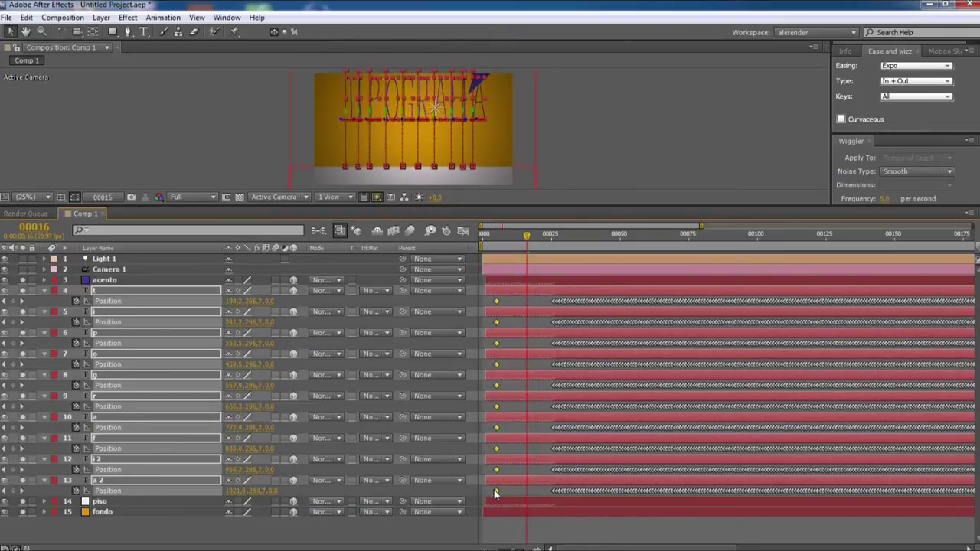
drag(494, 494, 493, 494)
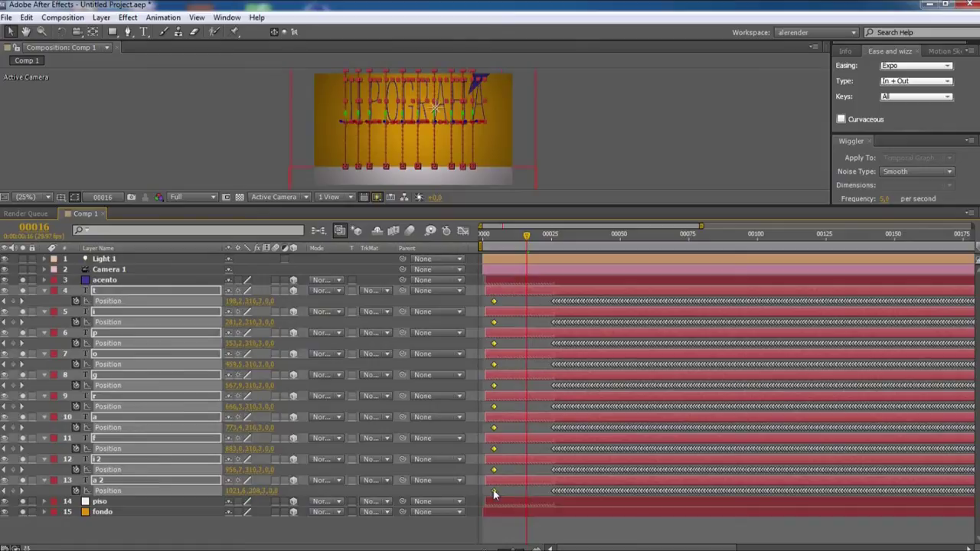
- At frame 20, lower all letter layers onto the floor at Y about 608 to create their landing Position keyframes
click(494, 241)
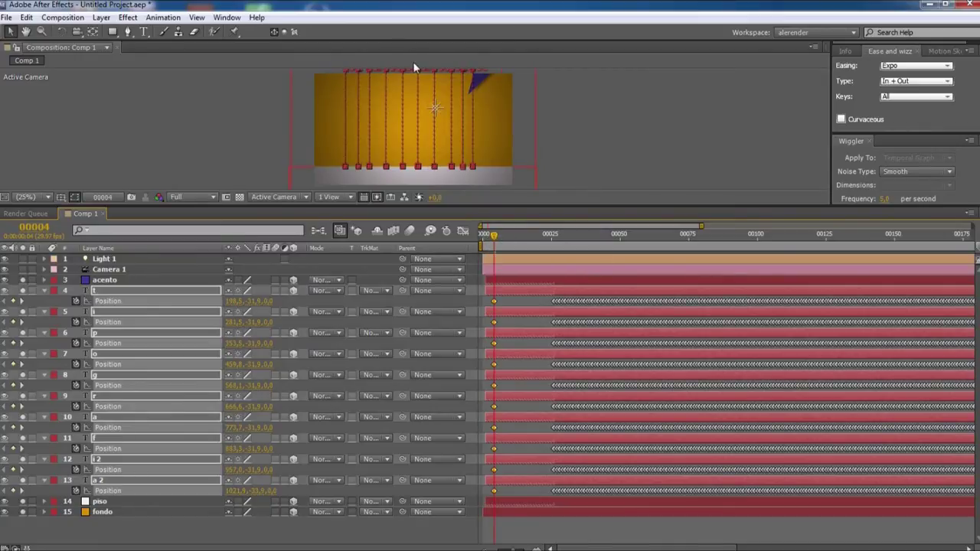
drag(528, 243, 538, 244)
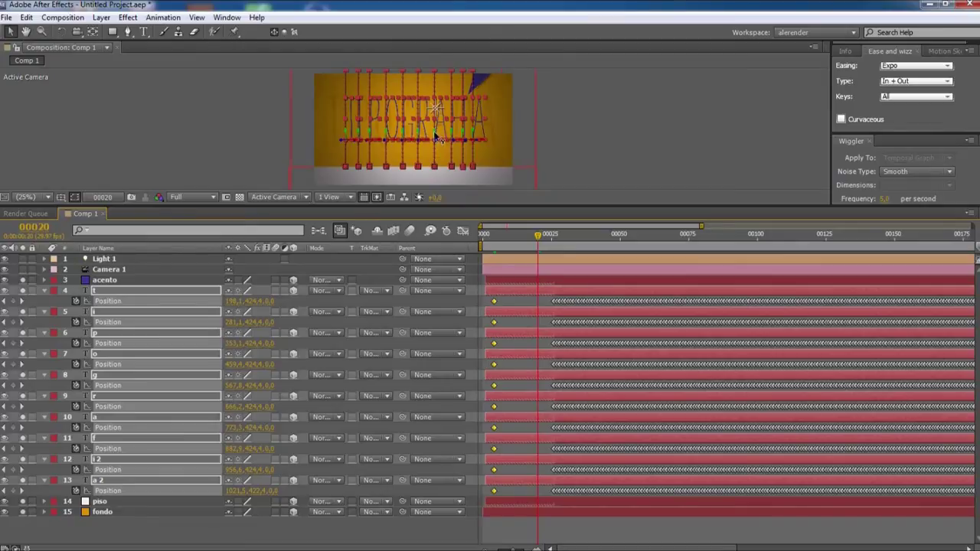
drag(433, 146, 435, 164)
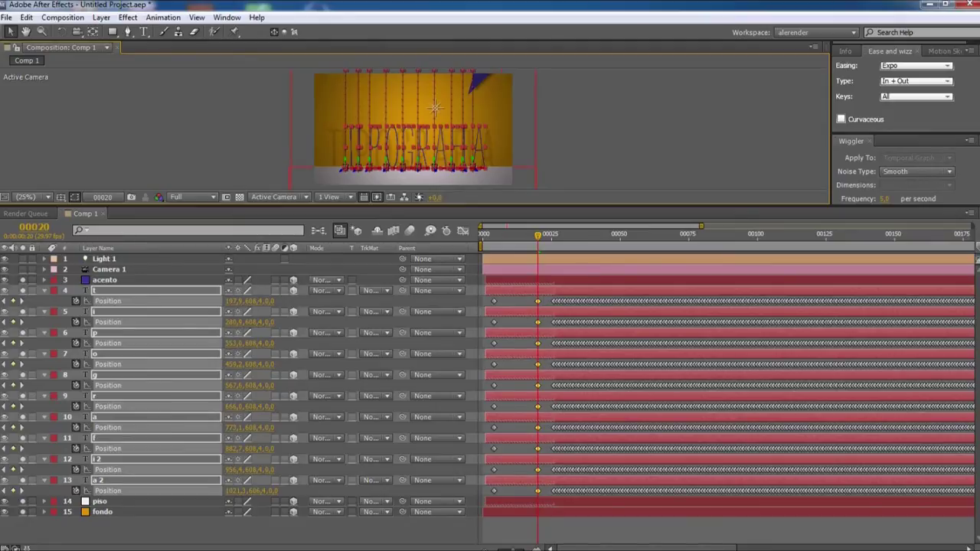
- Apply Ease and Wizz to the letters' Position with Bounce easing, type Out and keys All
click(934, 68)
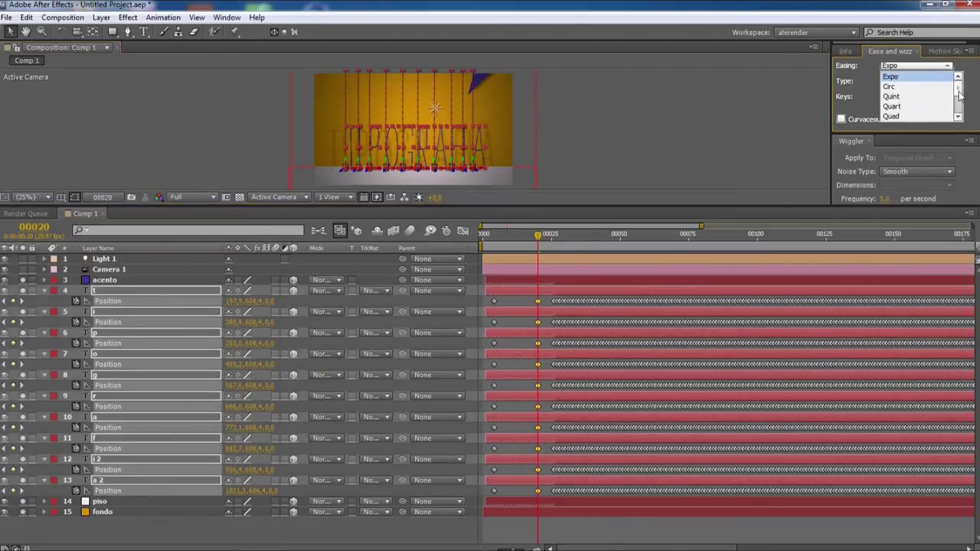
scroll(958, 92, down, 2)
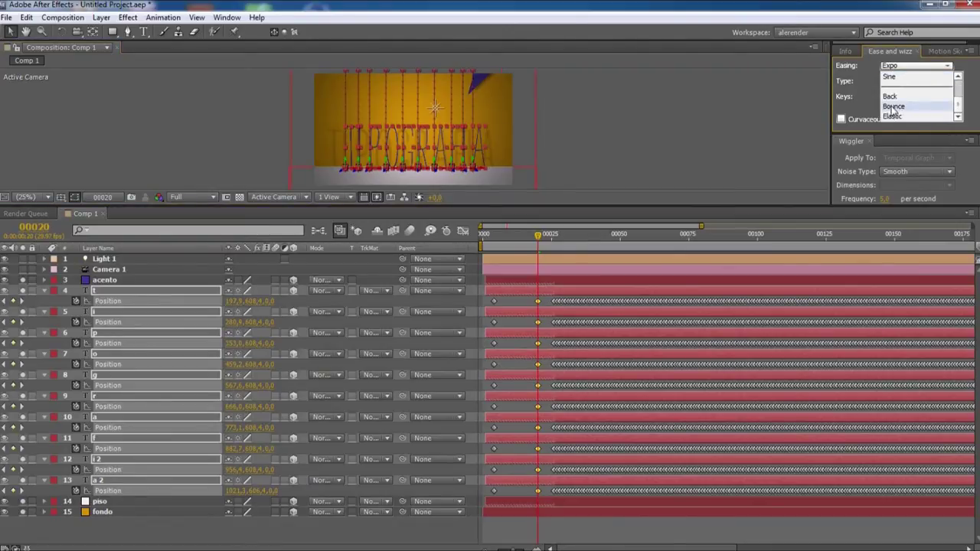
click(891, 107)
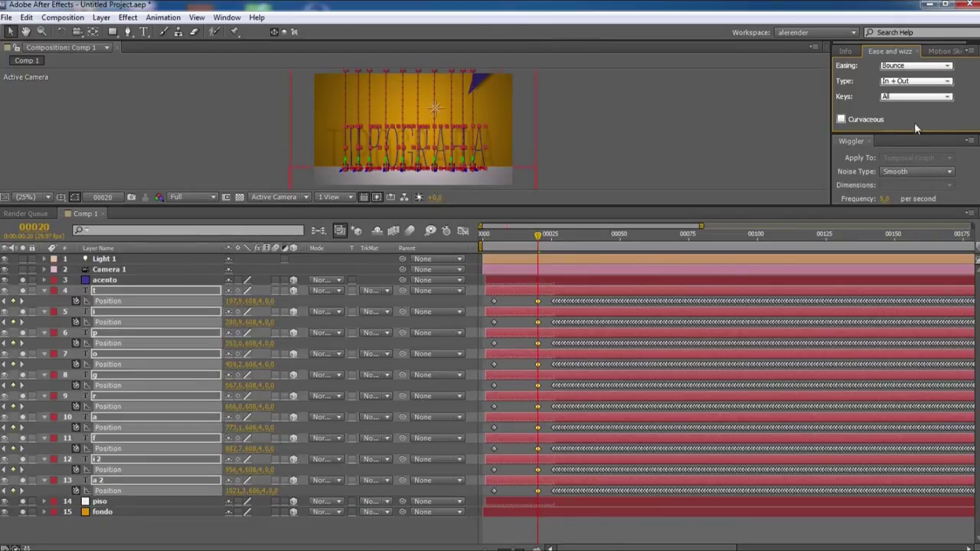
click(943, 81)
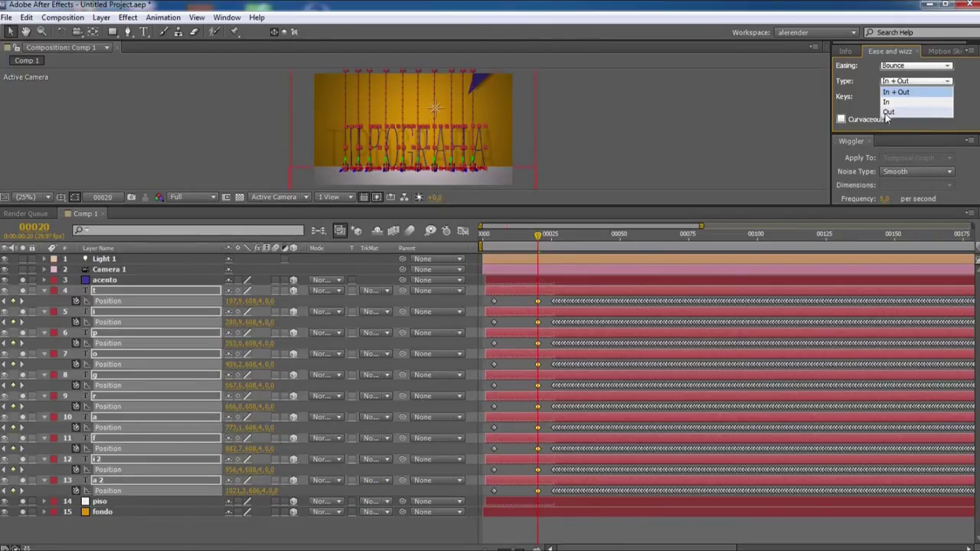
click(887, 112)
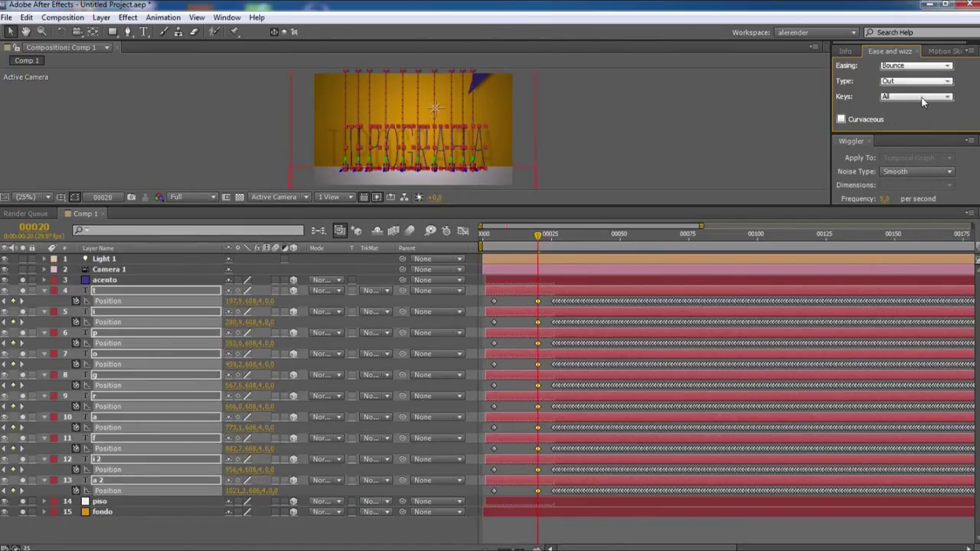
click(923, 99)
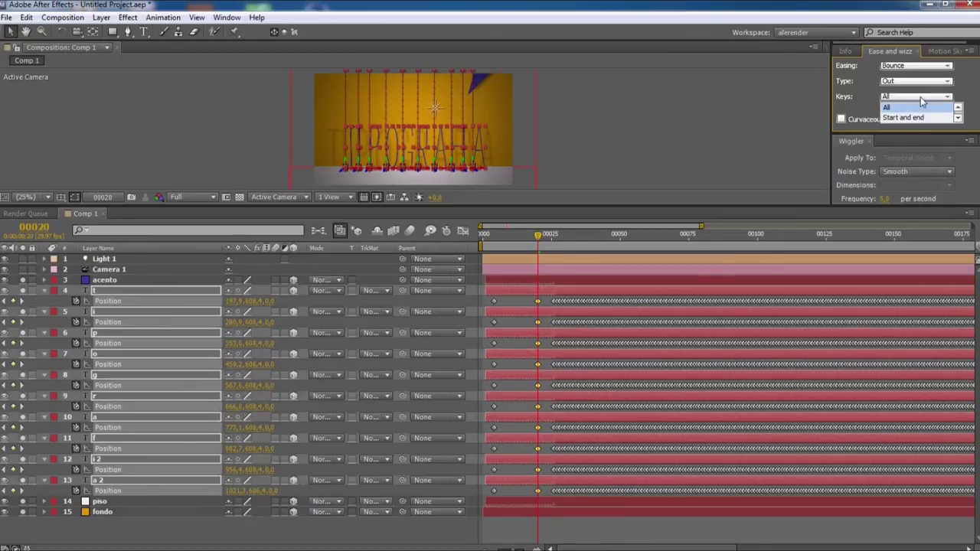
click(921, 100)
drag(937, 134, 935, 178)
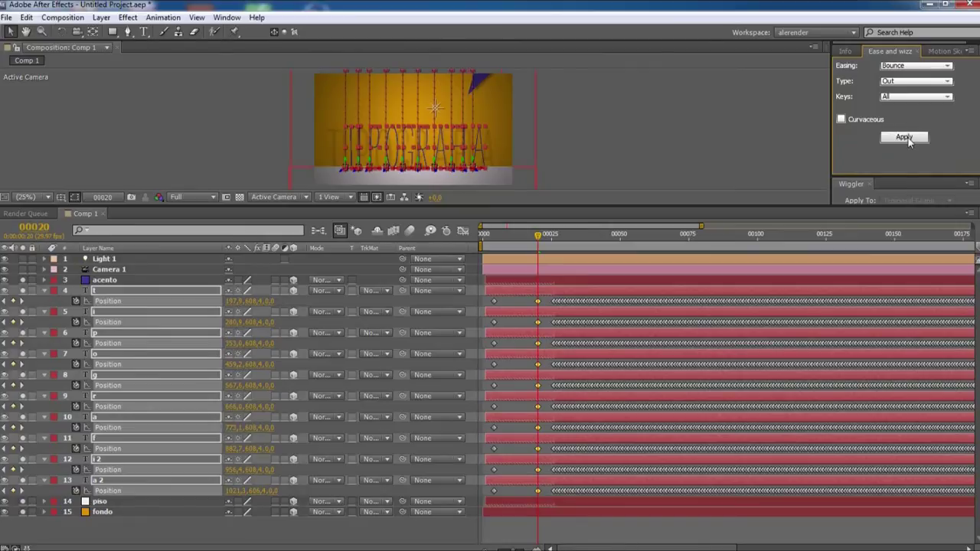
click(908, 141)
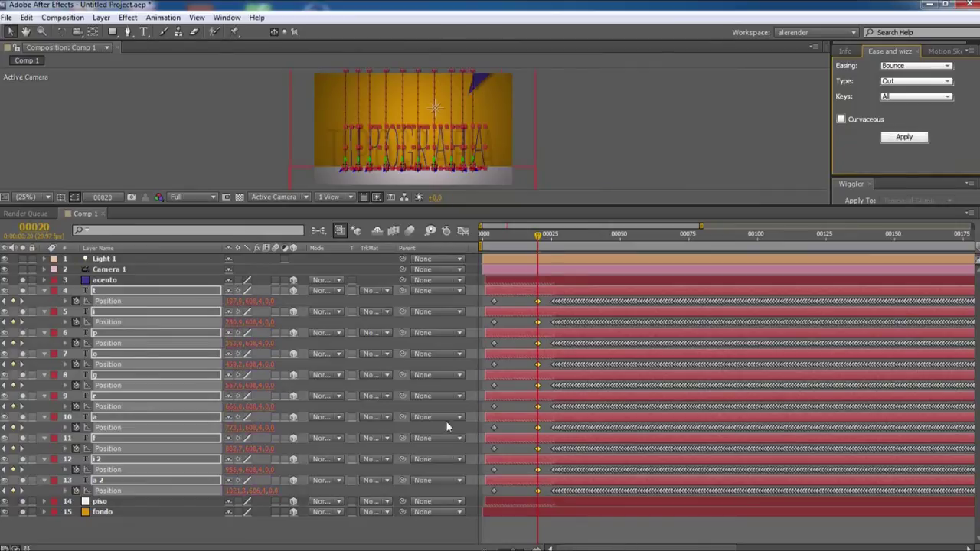
- Examine the Ease and Wizz expression on layer t's Position, and collapse the layer
click(516, 300)
click(104, 302)
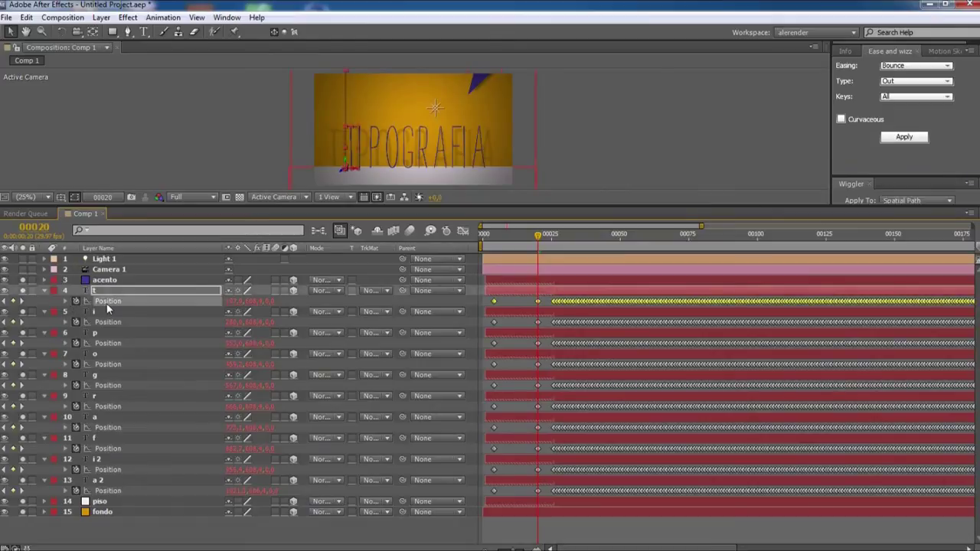
key(e)
key(e)
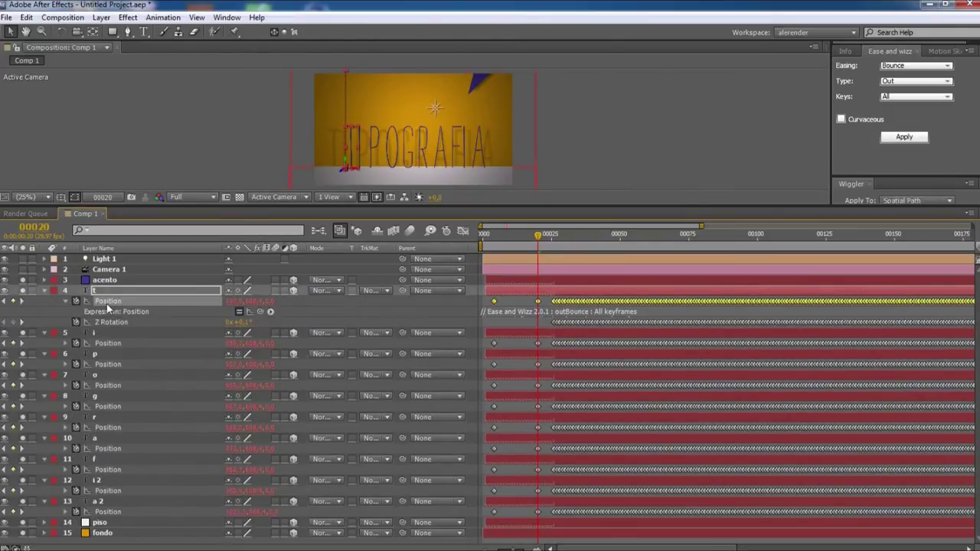
click(577, 311)
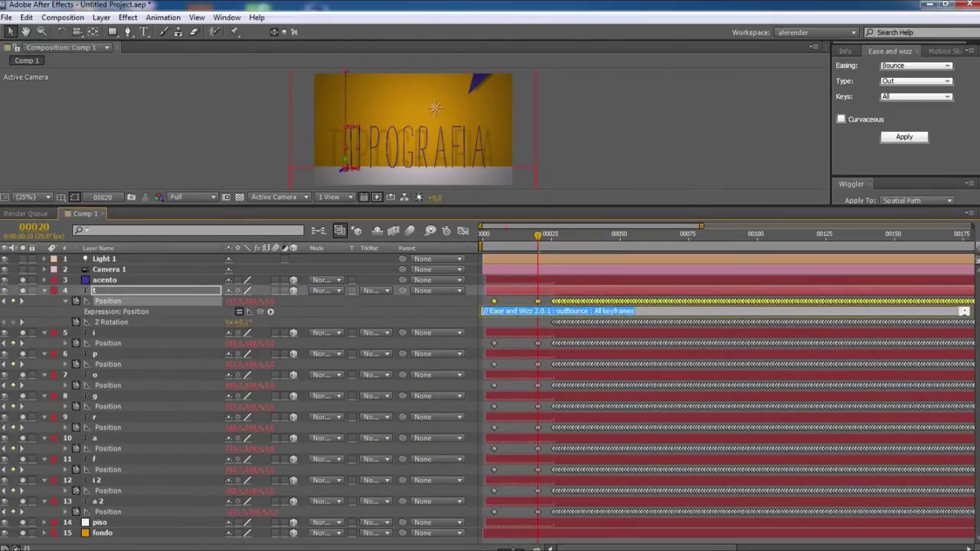
click(684, 313)
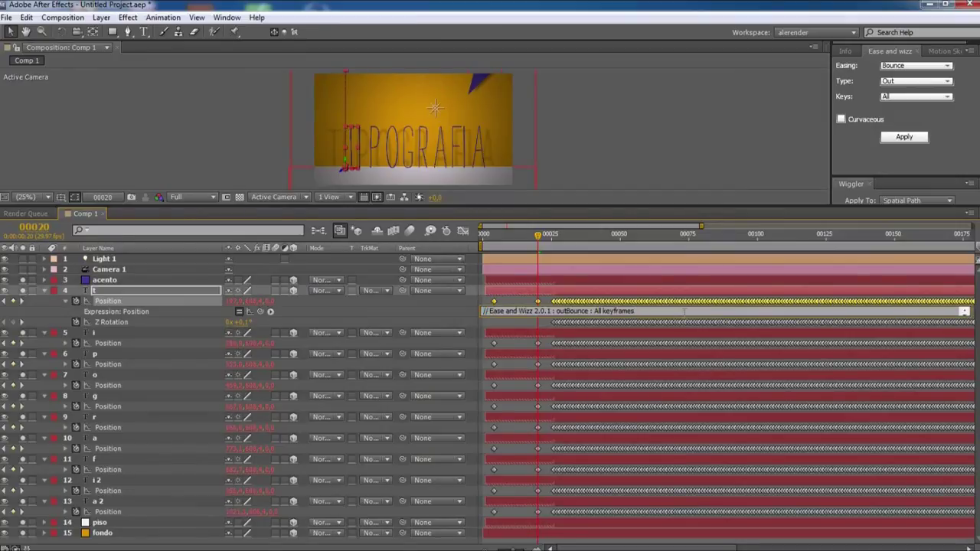
mouse_move(683, 316)
mouse_down()
mouse_move(682, 367)
mouse_move(681, 331)
mouse_up()
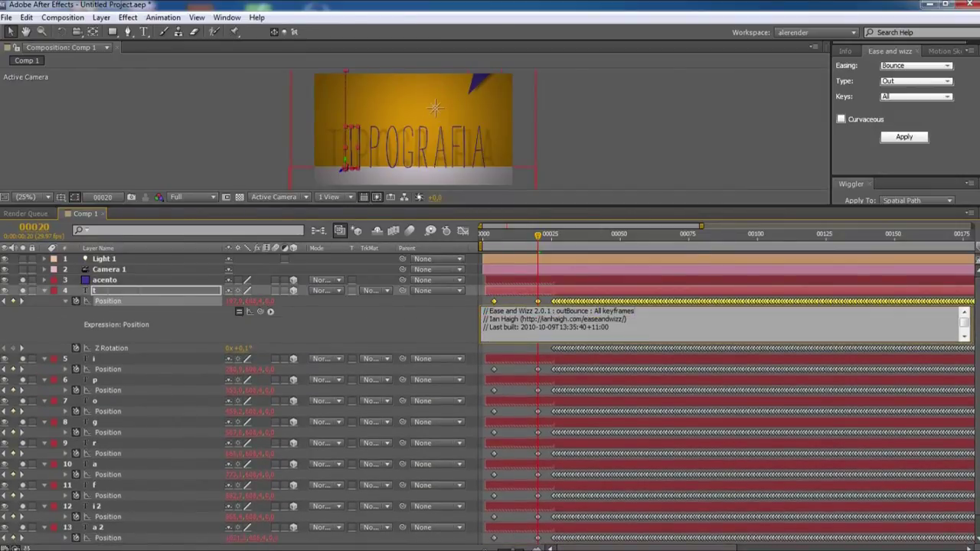
click(44, 291)
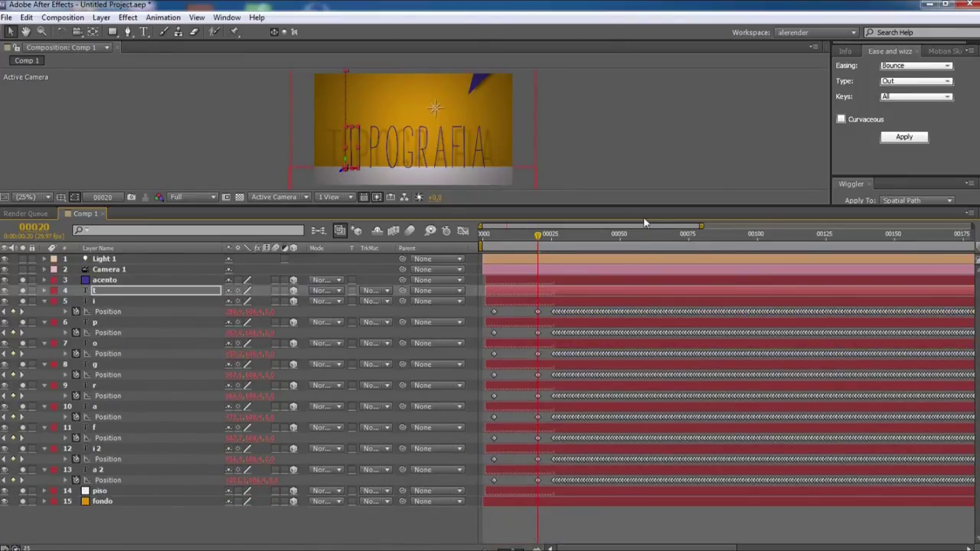
- Play a RAM preview of the bouncing letters from frame 4 in an enlarged composition view
drag(633, 206, 620, 362)
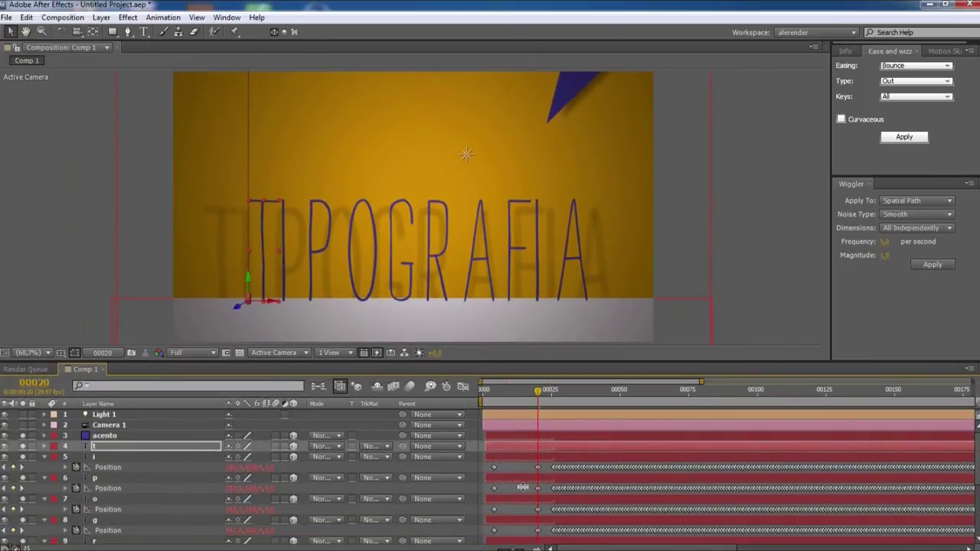
click(494, 389)
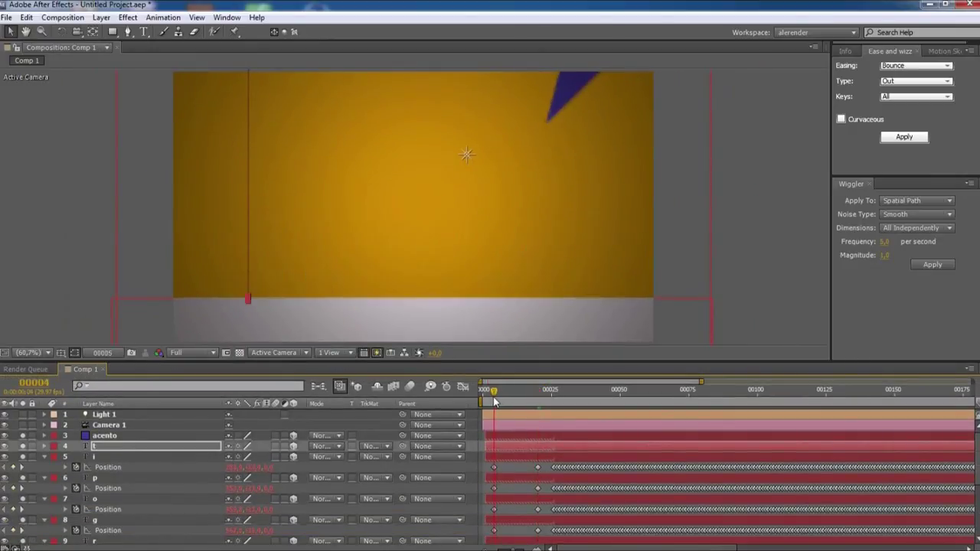
click(65, 17)
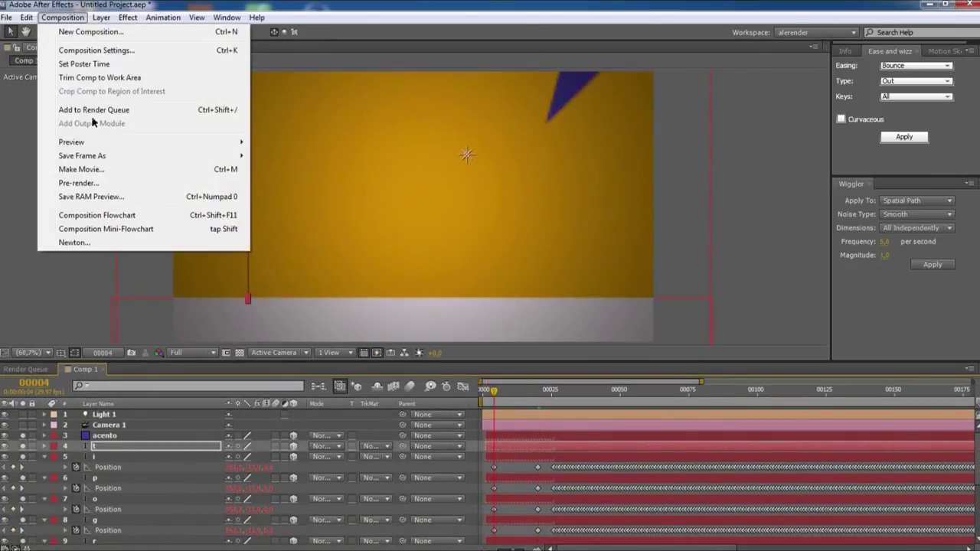
mouse_move(85, 144)
click(276, 144)
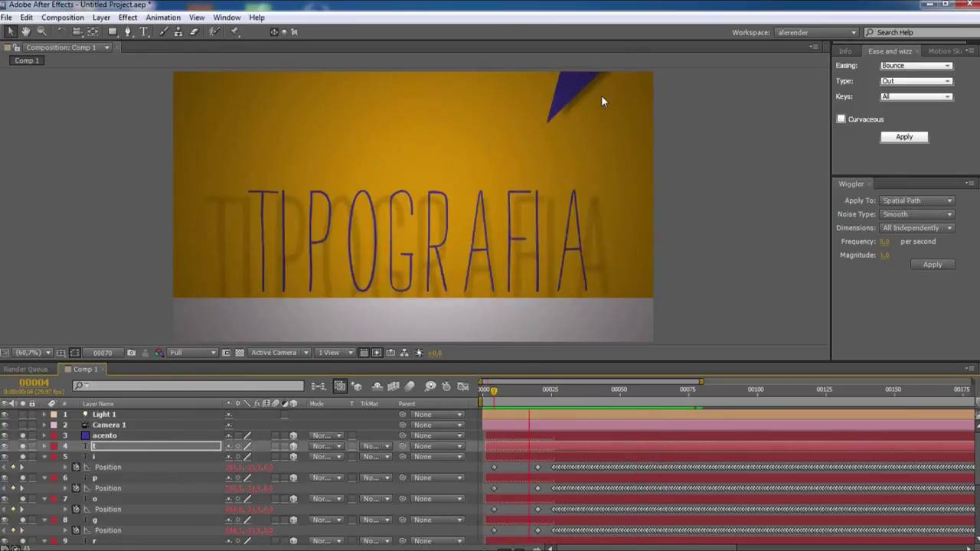
key(space)
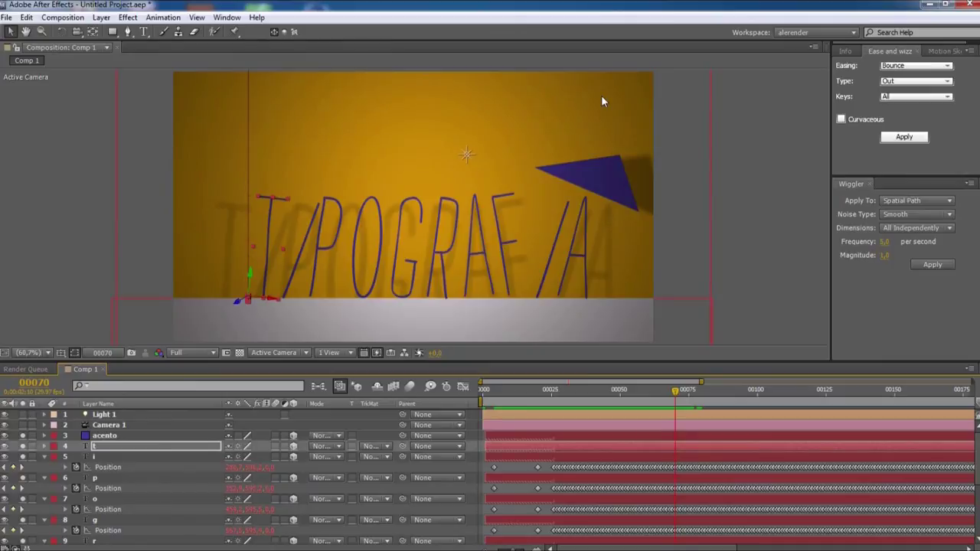
- Stagger all letter layers by 4 frames with the Sequencer.jsx script, and shift them together so layer t starts at frame 1
drag(603, 360, 604, 268)
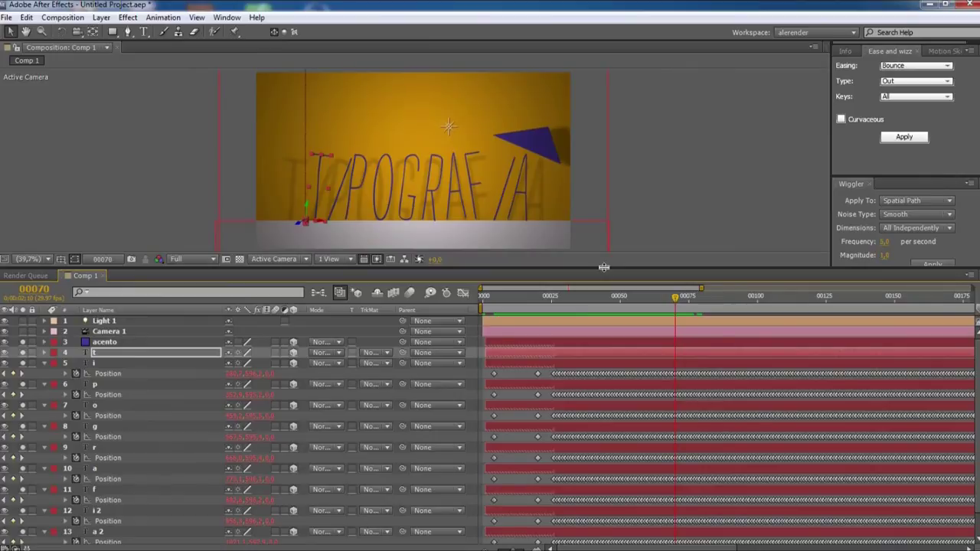
drag(509, 305, 496, 328)
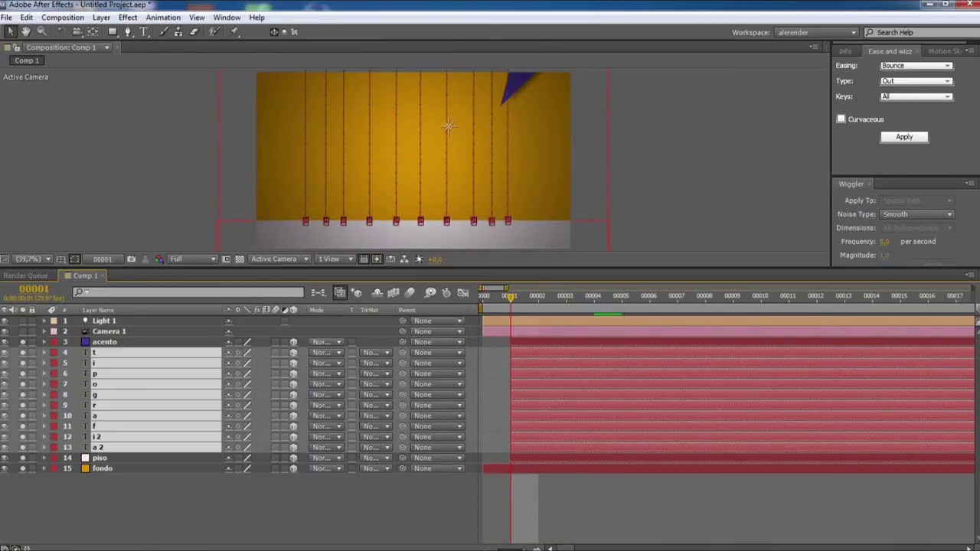
click(6, 16)
mouse_move(26, 17)
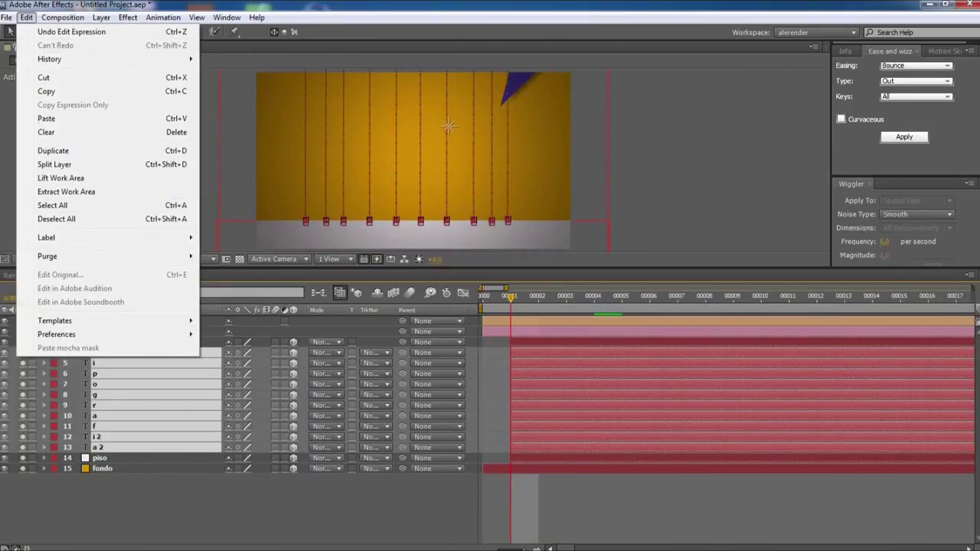
mouse_move(76, 395)
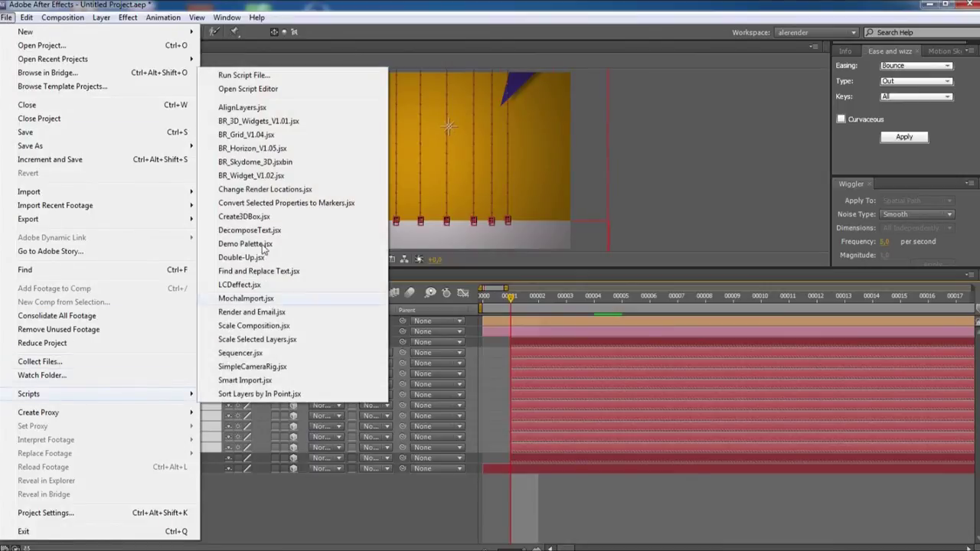
click(250, 354)
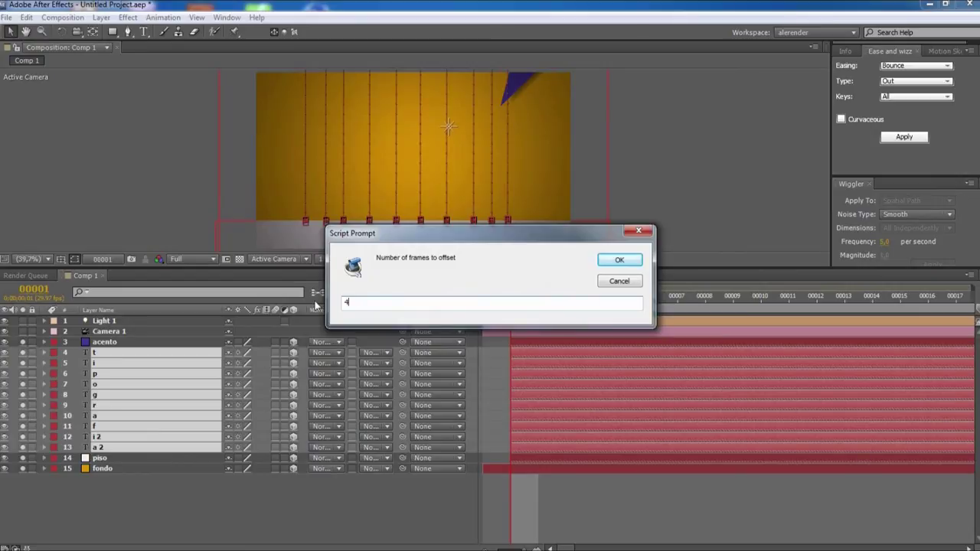
click(619, 261)
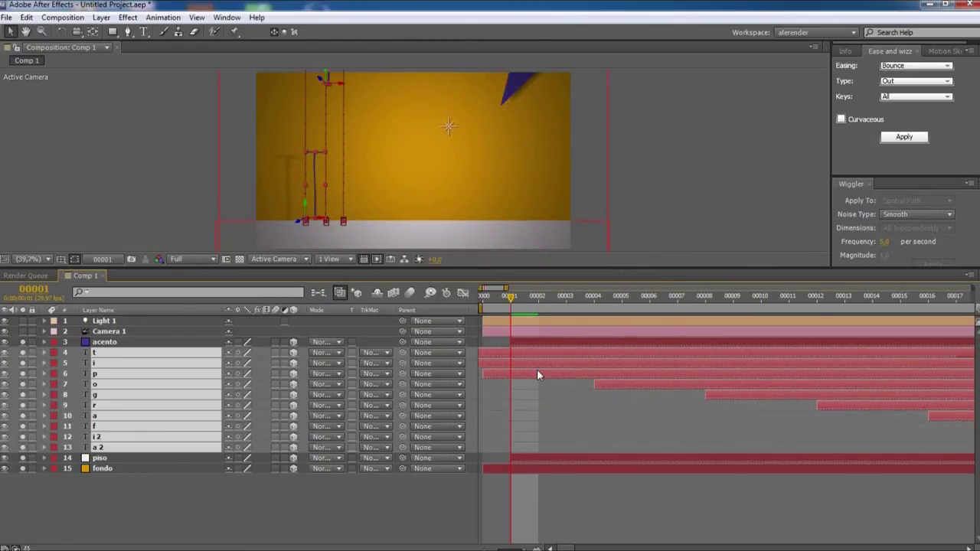
drag(589, 377, 785, 378)
- Check the staggered layer bars over the whole sequence and preview the letters dropping one after another
drag(522, 547, 504, 547)
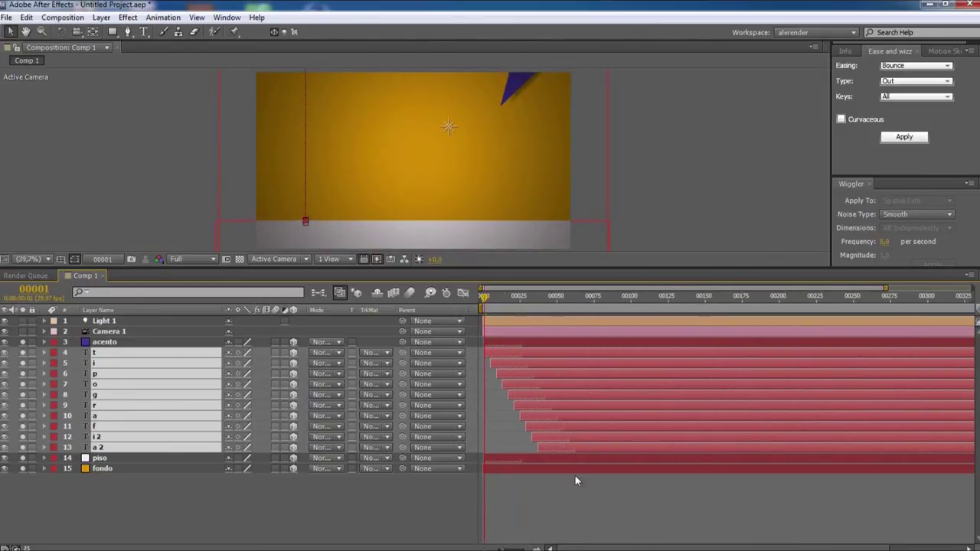
drag(504, 548, 518, 547)
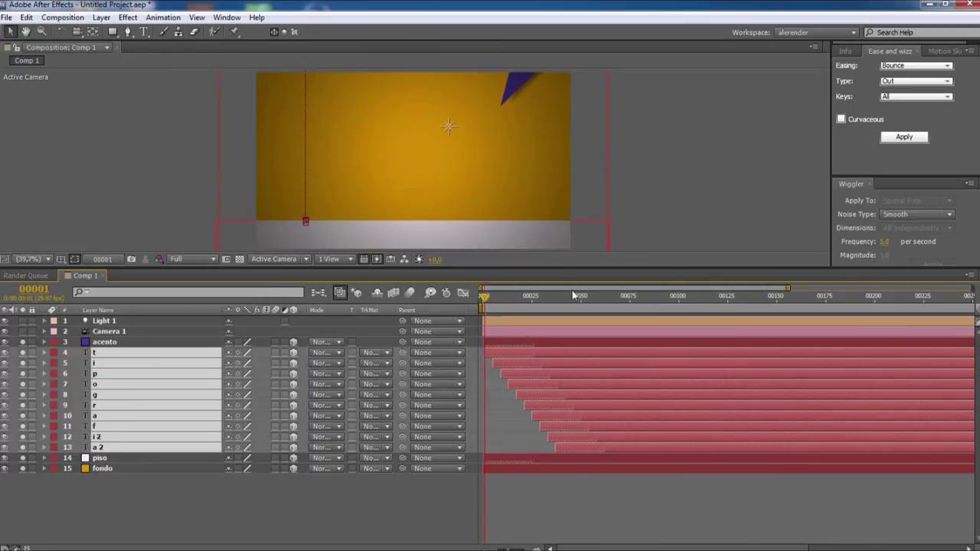
drag(569, 267, 569, 446)
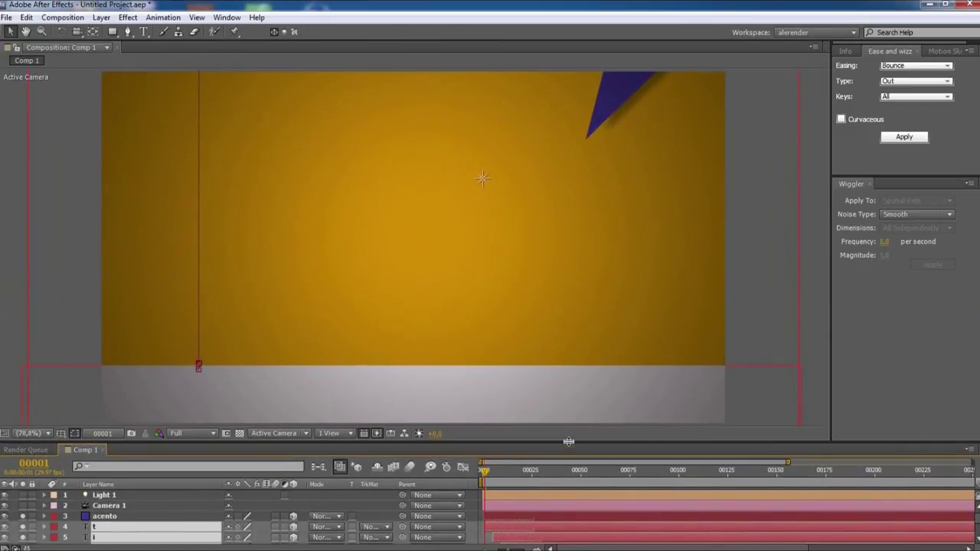
key(space)
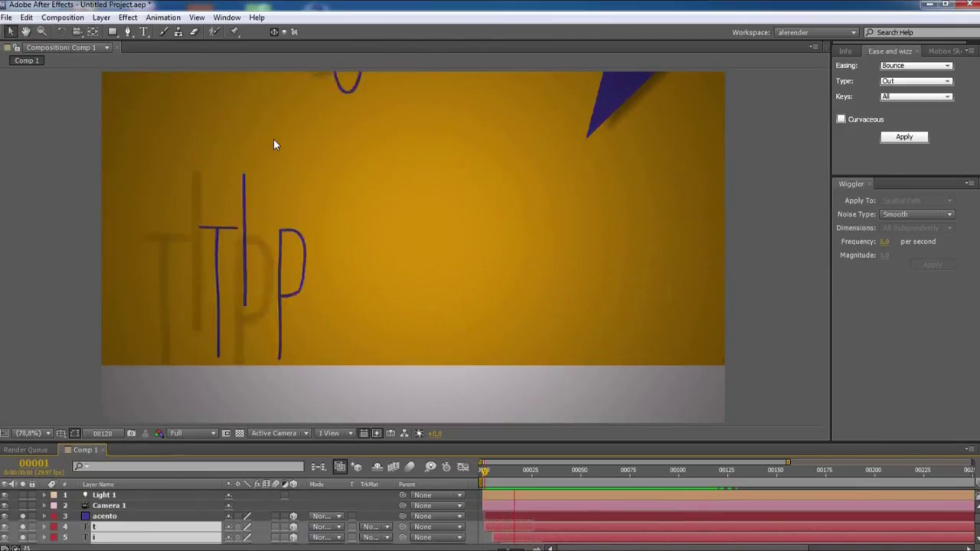